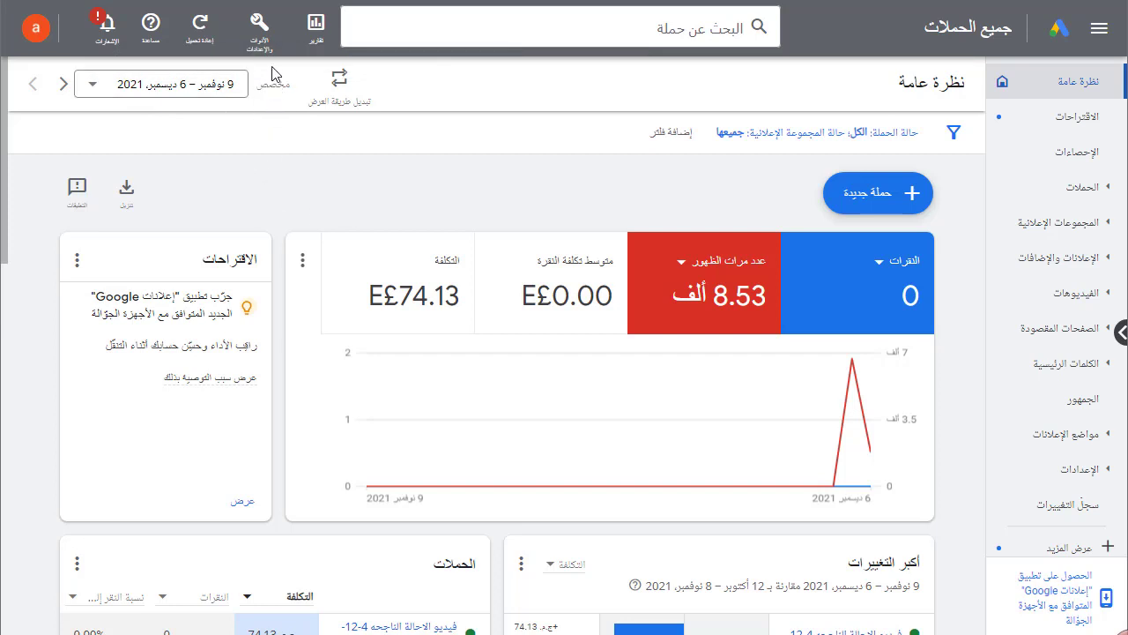
click(260, 40)
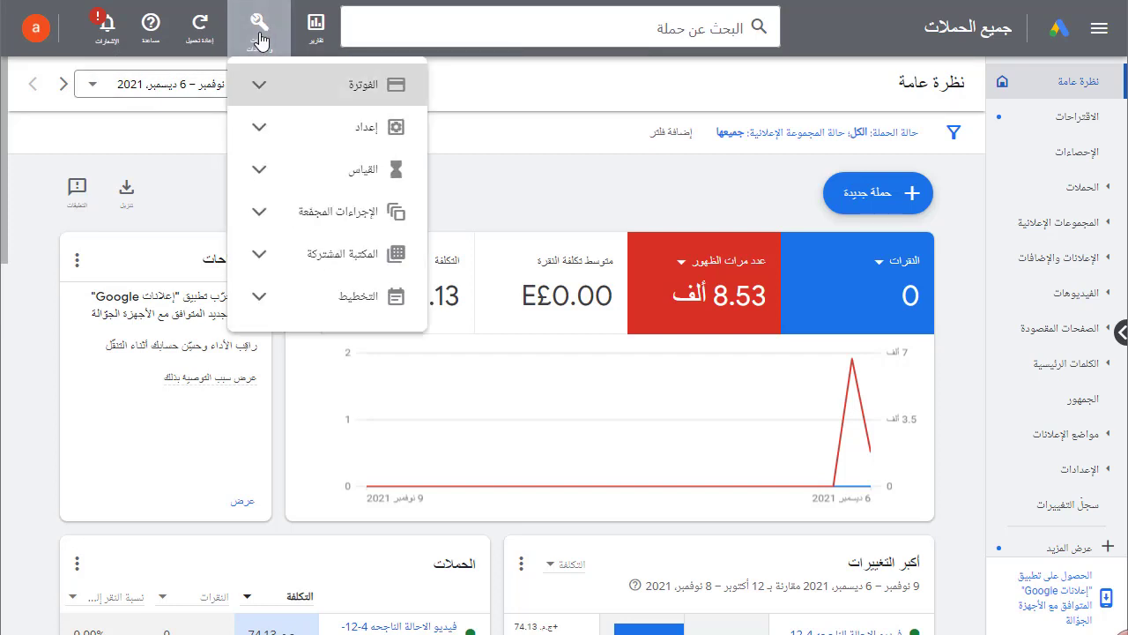
click(353, 177)
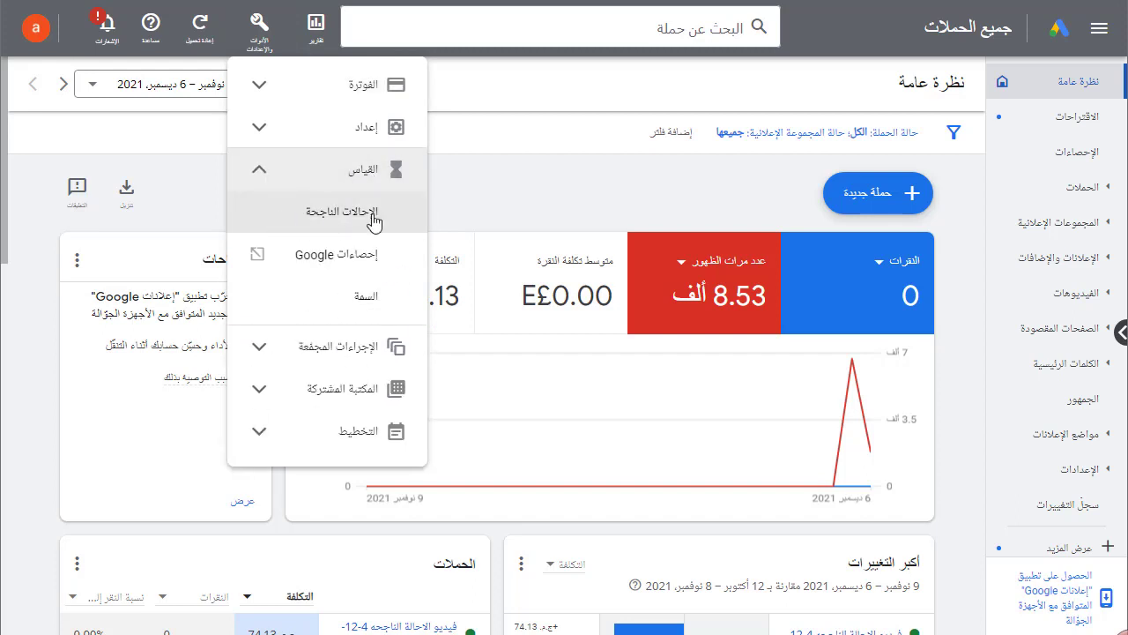
click(523, 138)
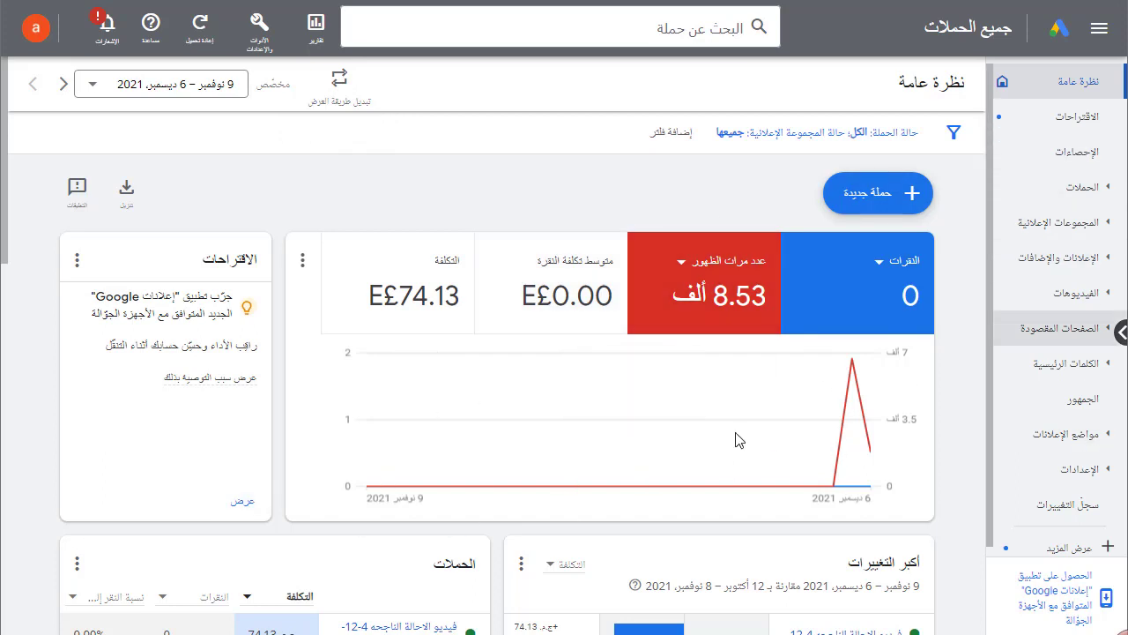
Open the conversions page (الإحالات الناجحة) from the measurement tools (القياس)
click(275, 50)
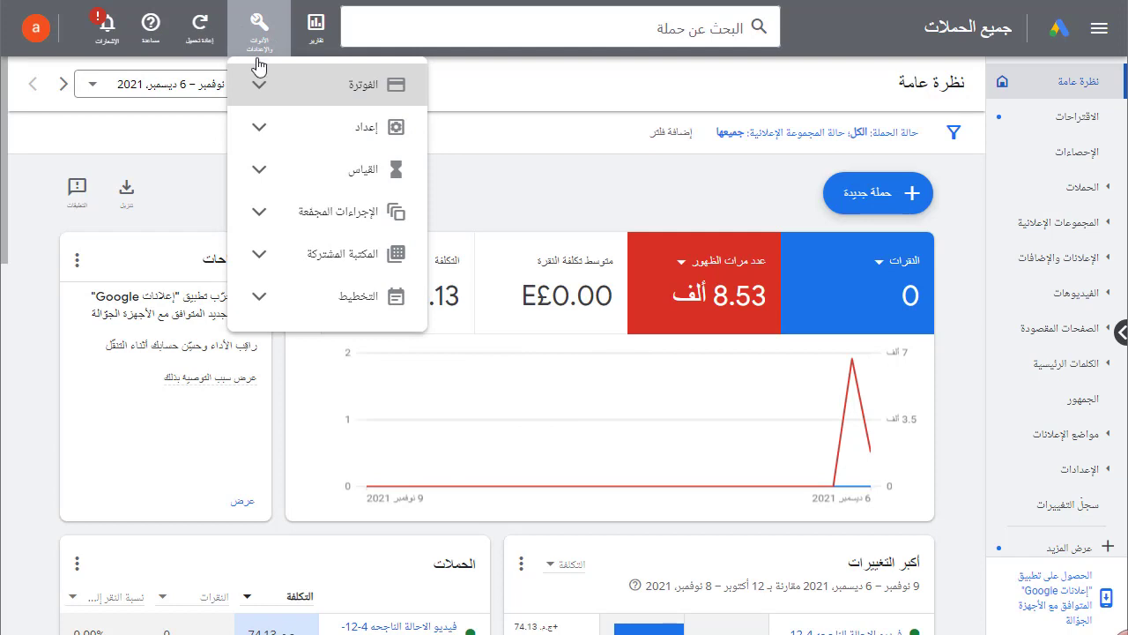
click(358, 170)
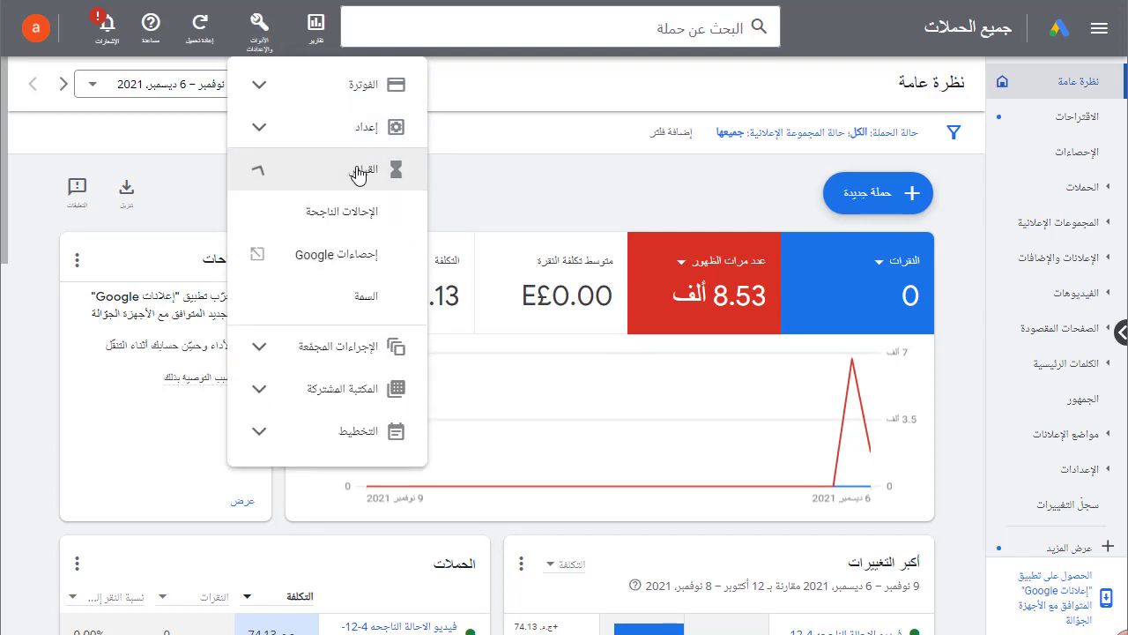
click(342, 218)
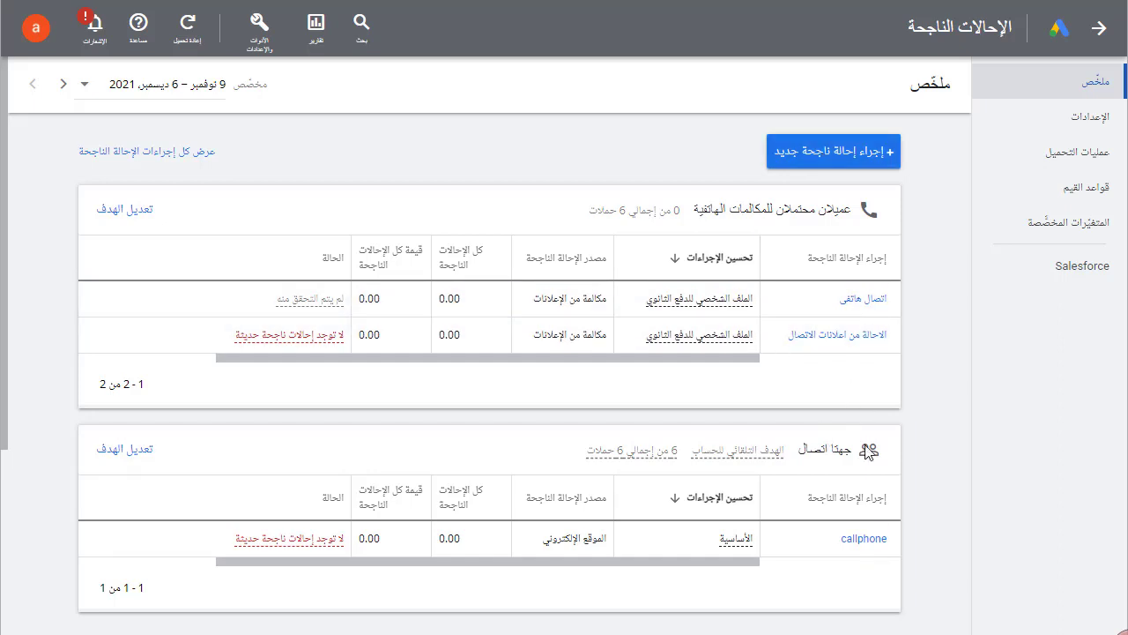
Show all conversion actions and start a new one of the website conversions type
click(152, 156)
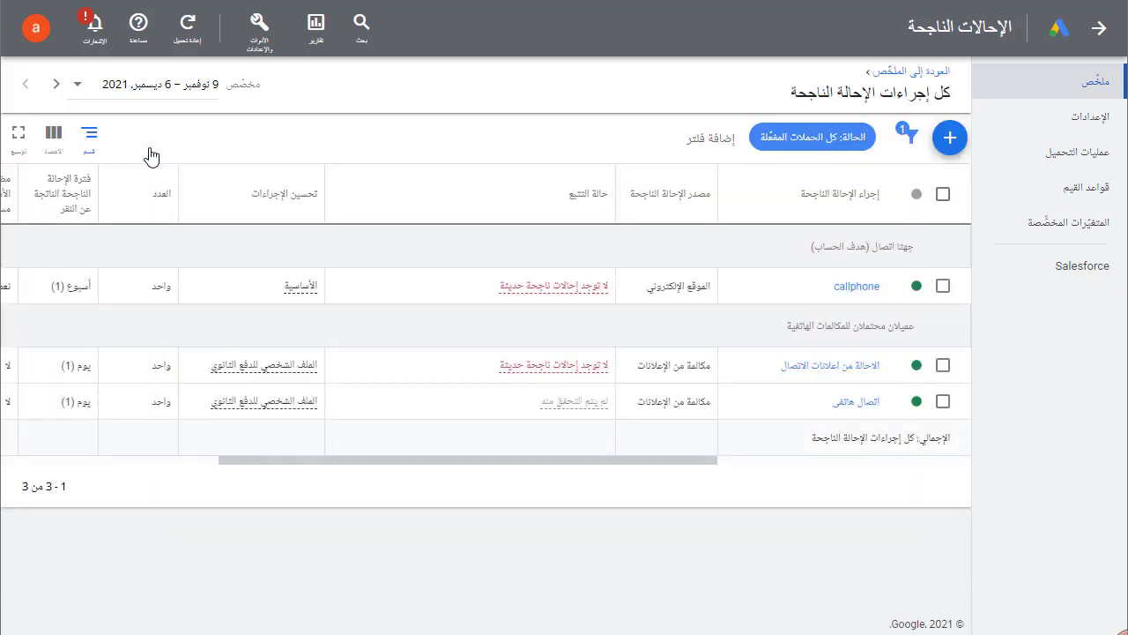
click(951, 141)
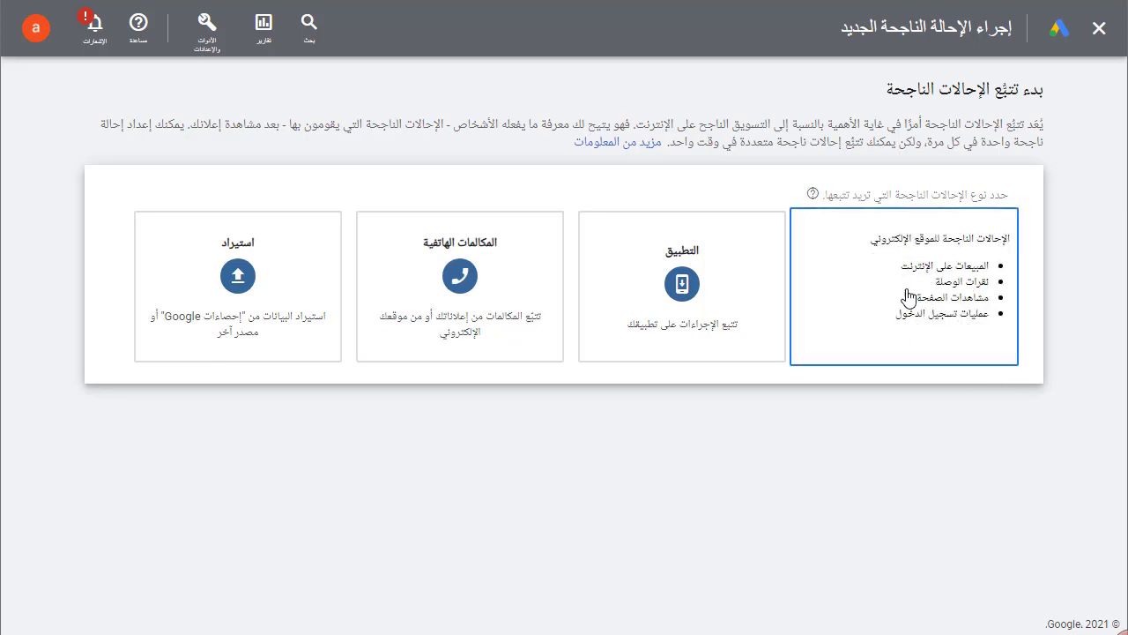
click(913, 295)
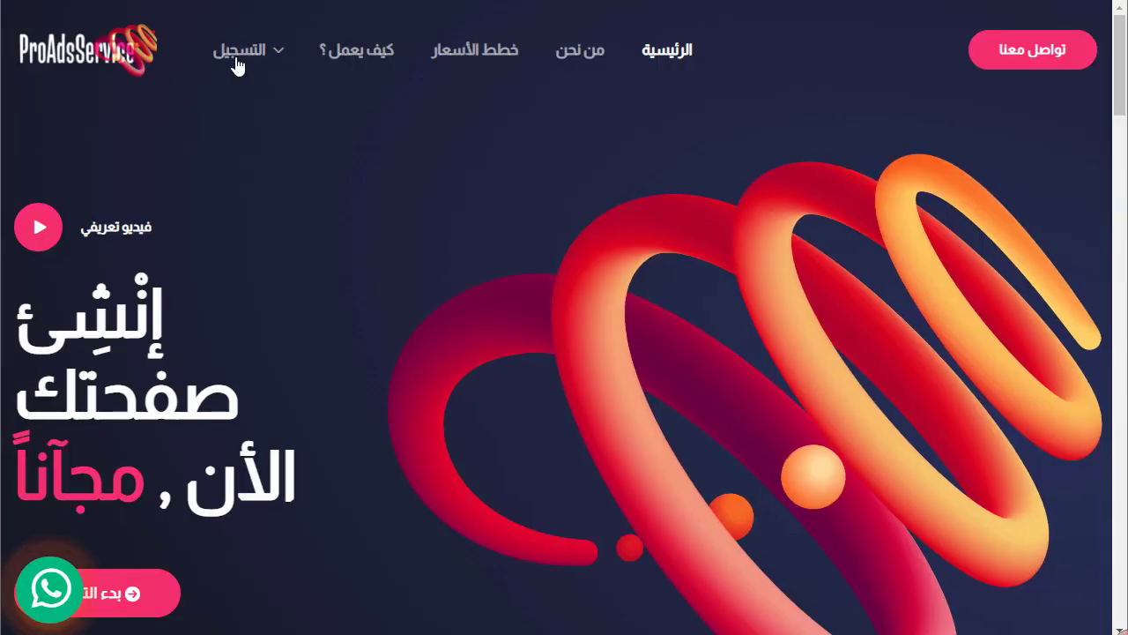
Switch to the ProAdsService site, sign in with the prefilled credentials and open the account's own page (صفحتي)
mouse_move(235, 62)
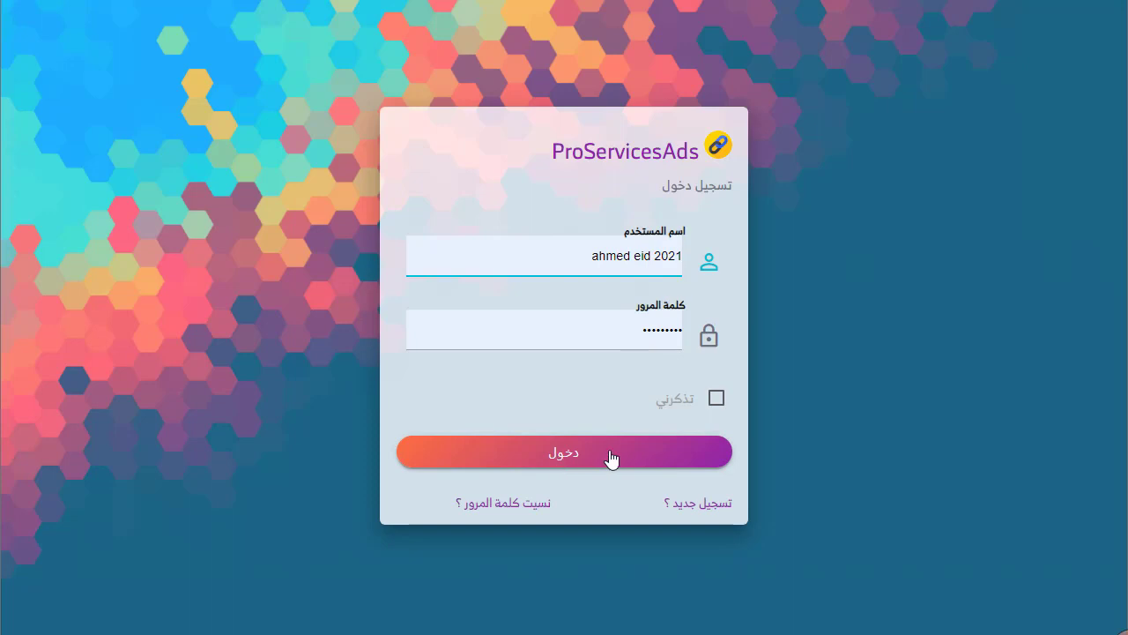
click(612, 458)
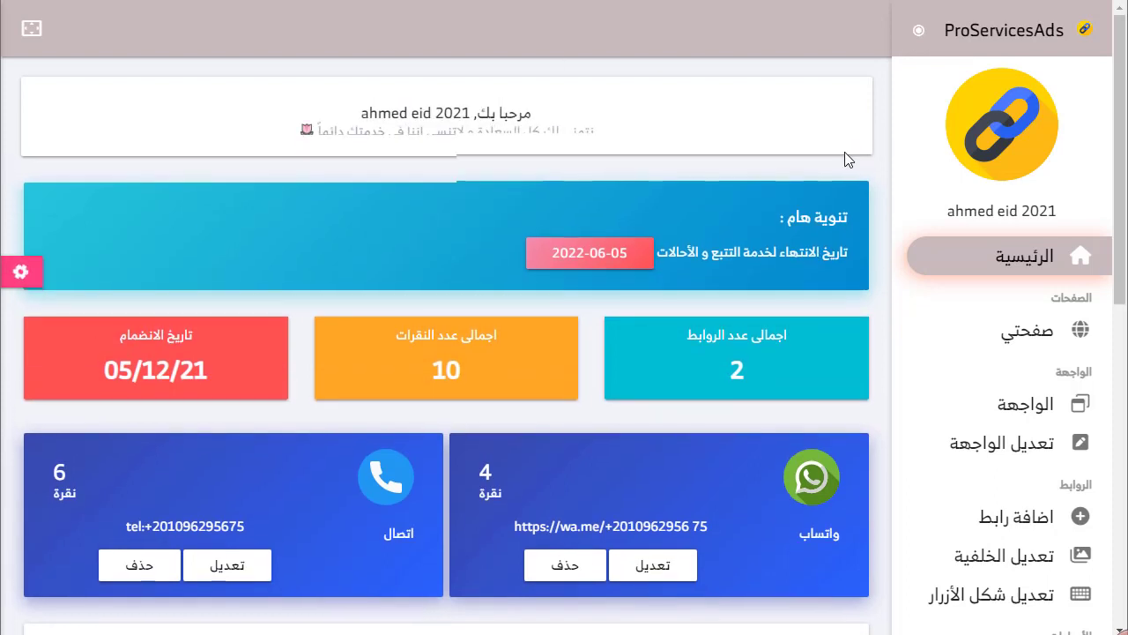
click(1042, 333)
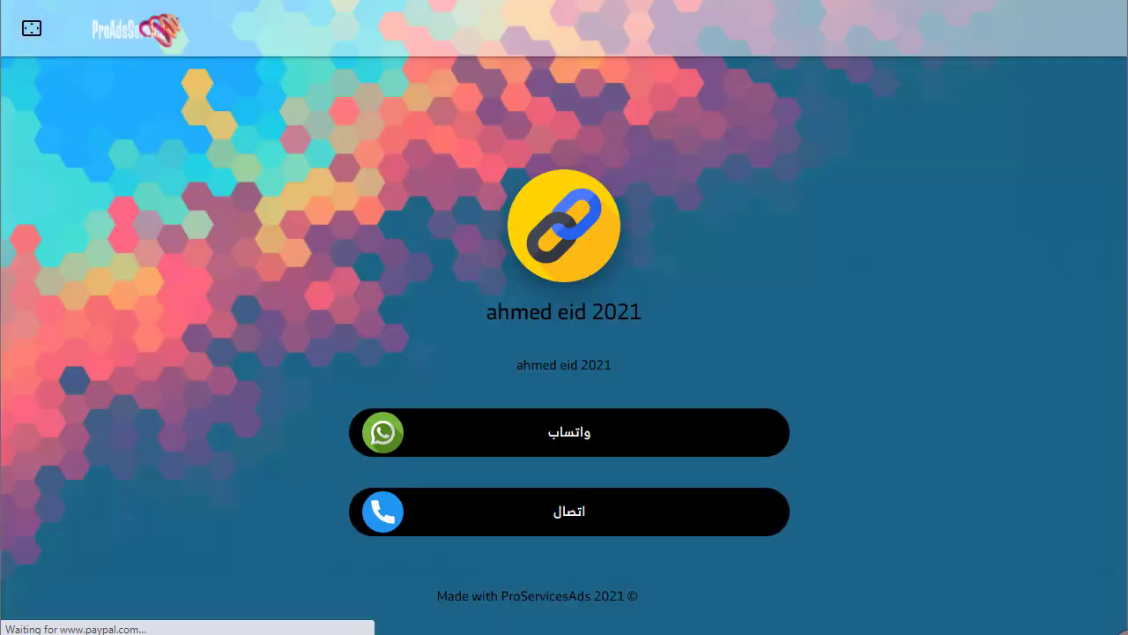
Leave full-screen view and copy the complete URL of the account's landing page
key(F11)
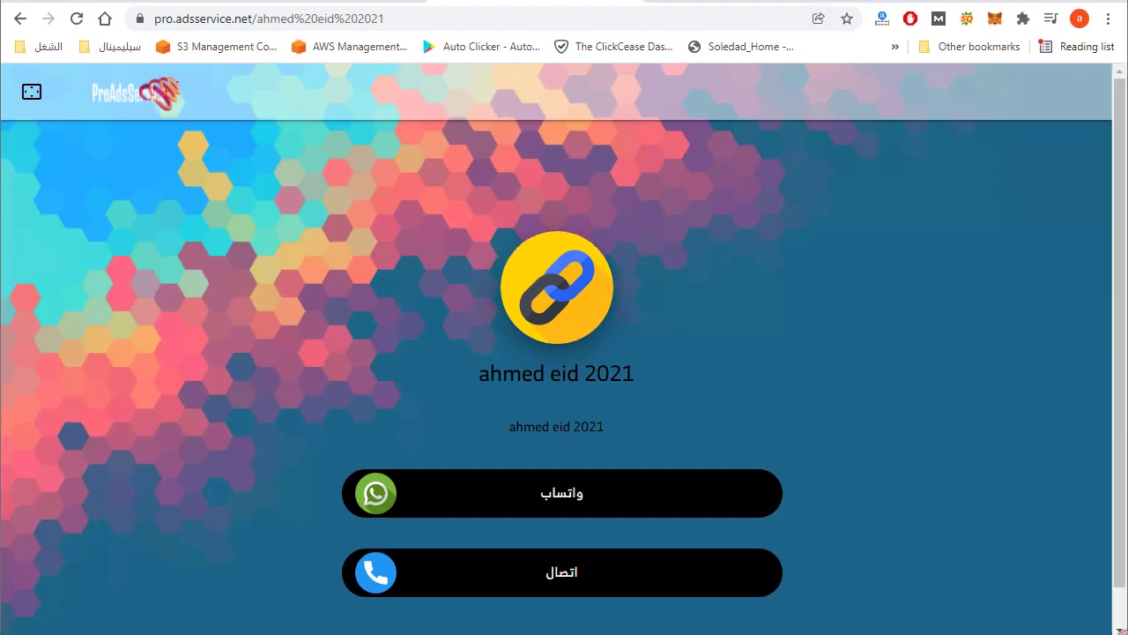
click(339, 14)
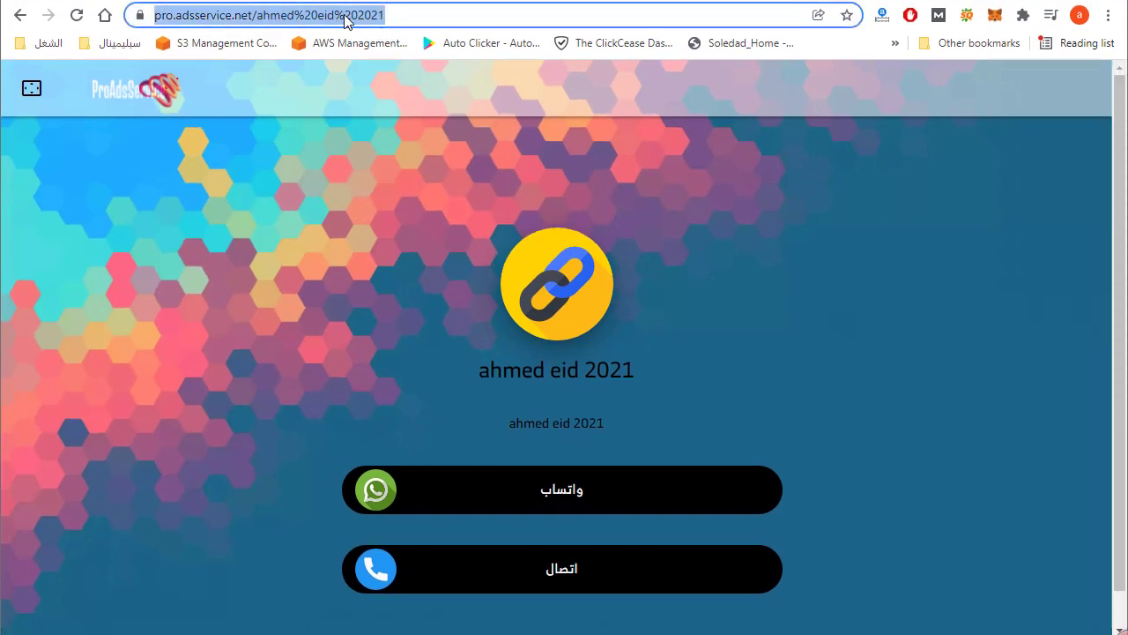
click(446, 15)
drag(446, 15, 155, 15)
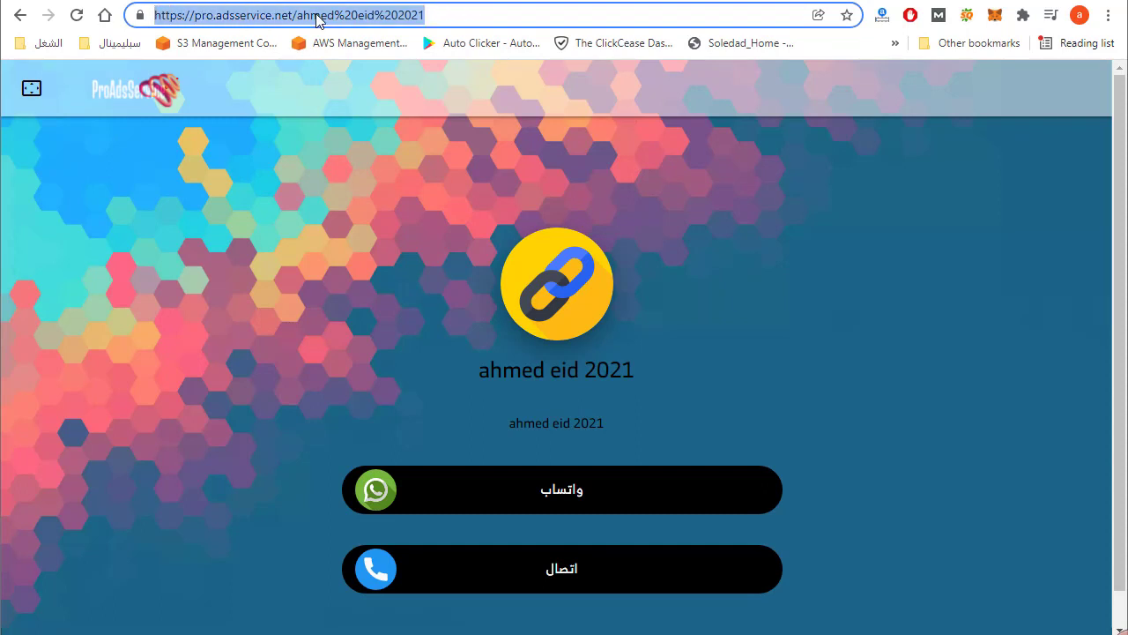
right_click(333, 13)
click(440, 139)
Switch back to Google Ads, enter the copied landing page URL as the website domain and scan it
click(672, 0)
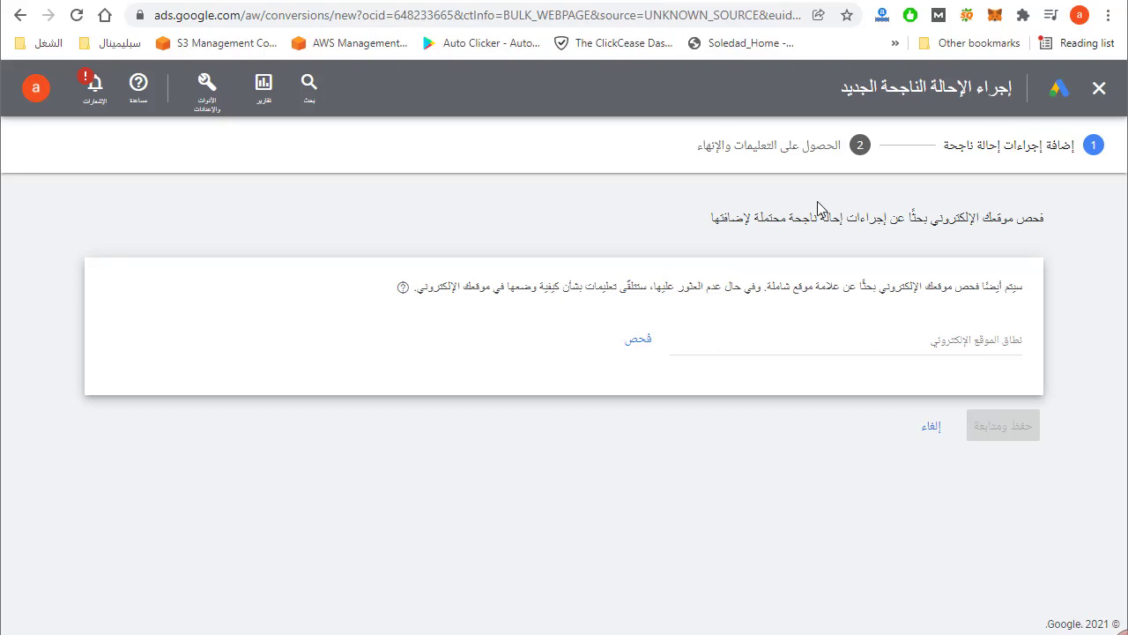
click(990, 346)
right_click(987, 346)
click(928, 480)
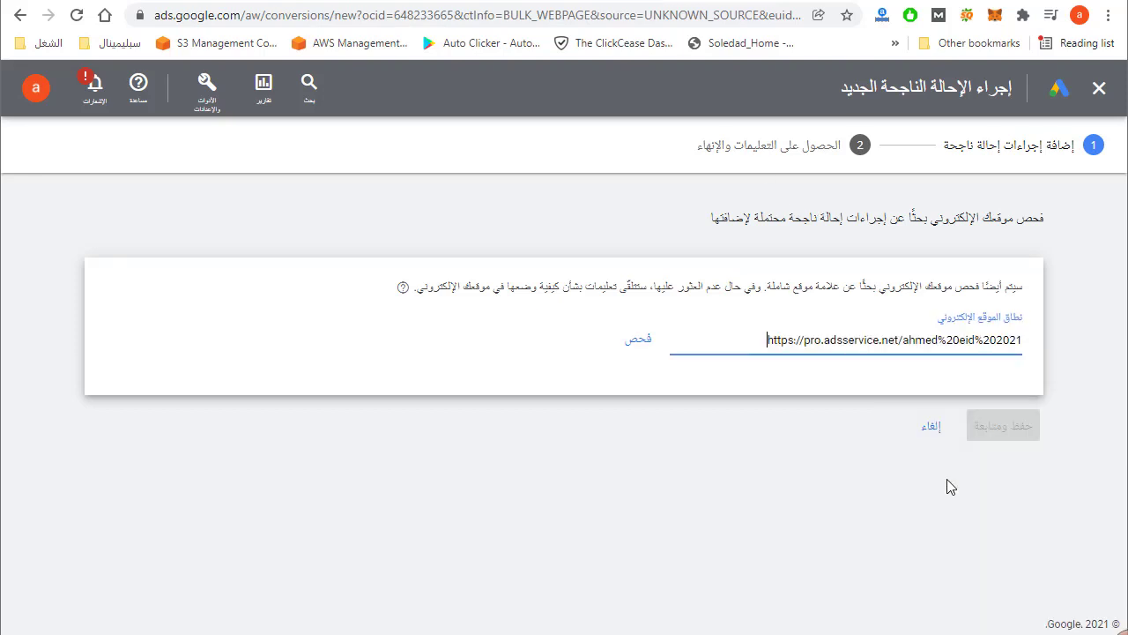
click(644, 346)
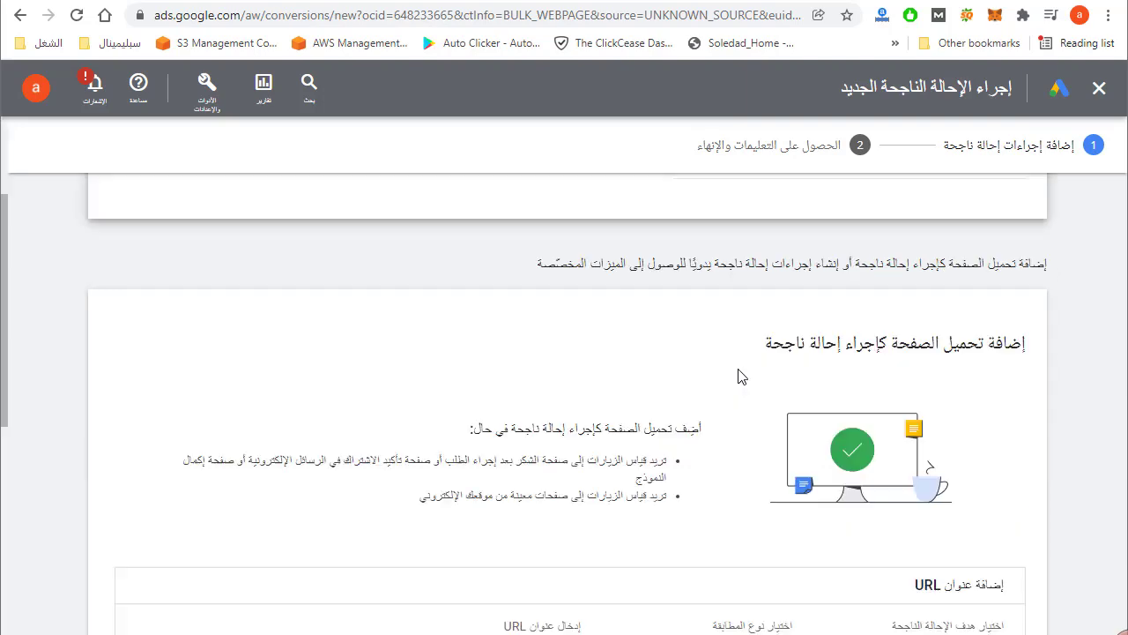
Choose to add a conversion action manually using code (إضافة إجراء إحالة ناجحة يدويًا)
scroll(989, 397, down, 3)
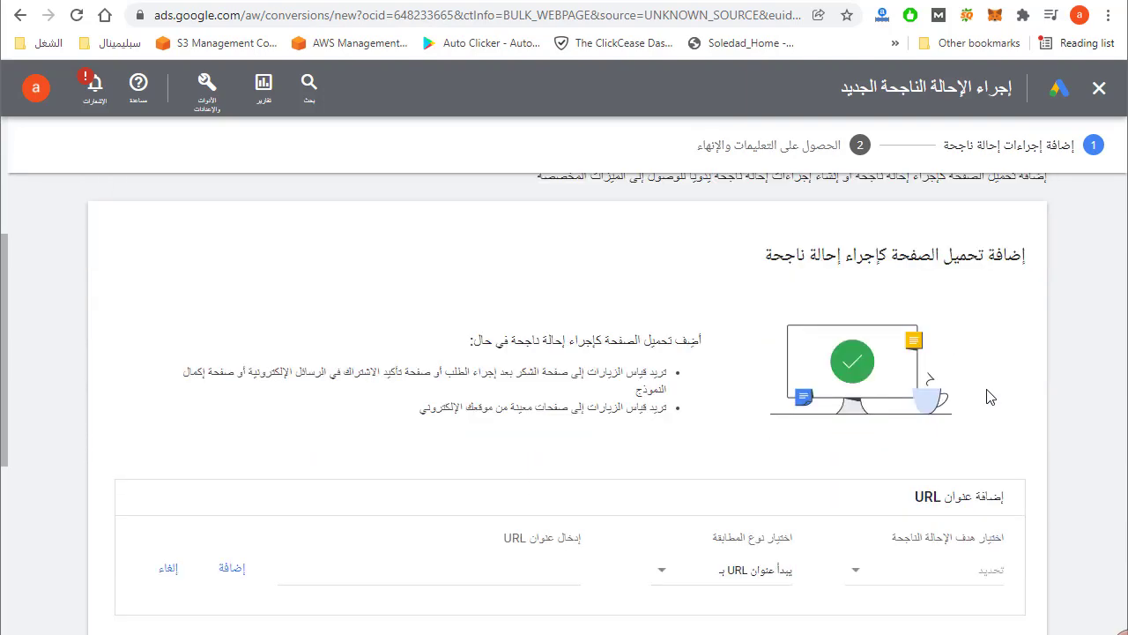
scroll(989, 397, down, 3)
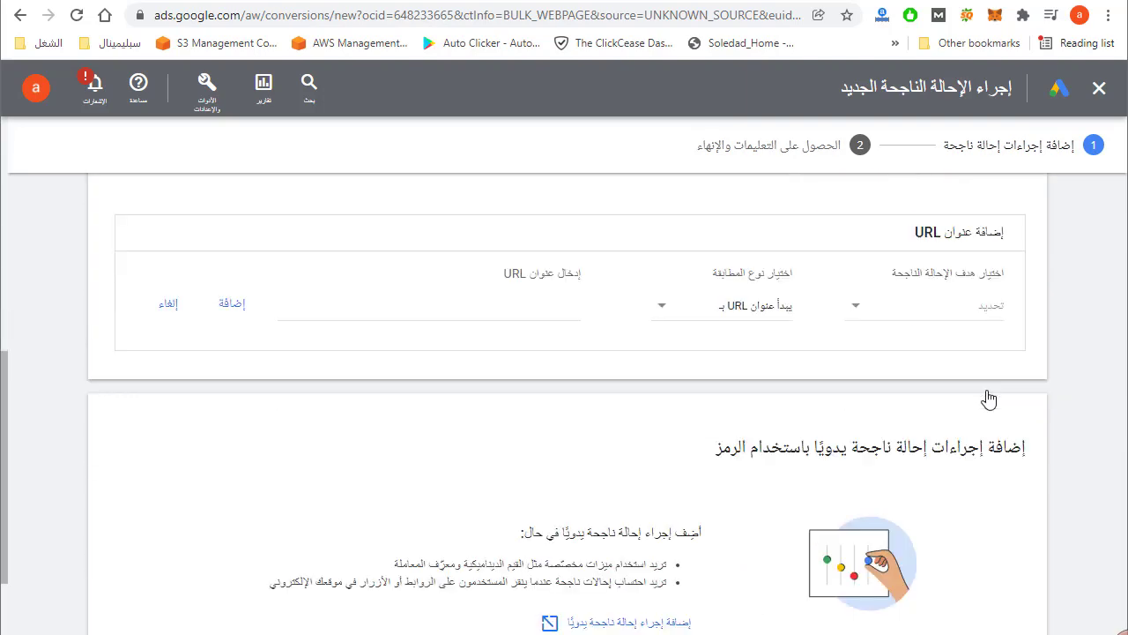
scroll(989, 399, down, 1)
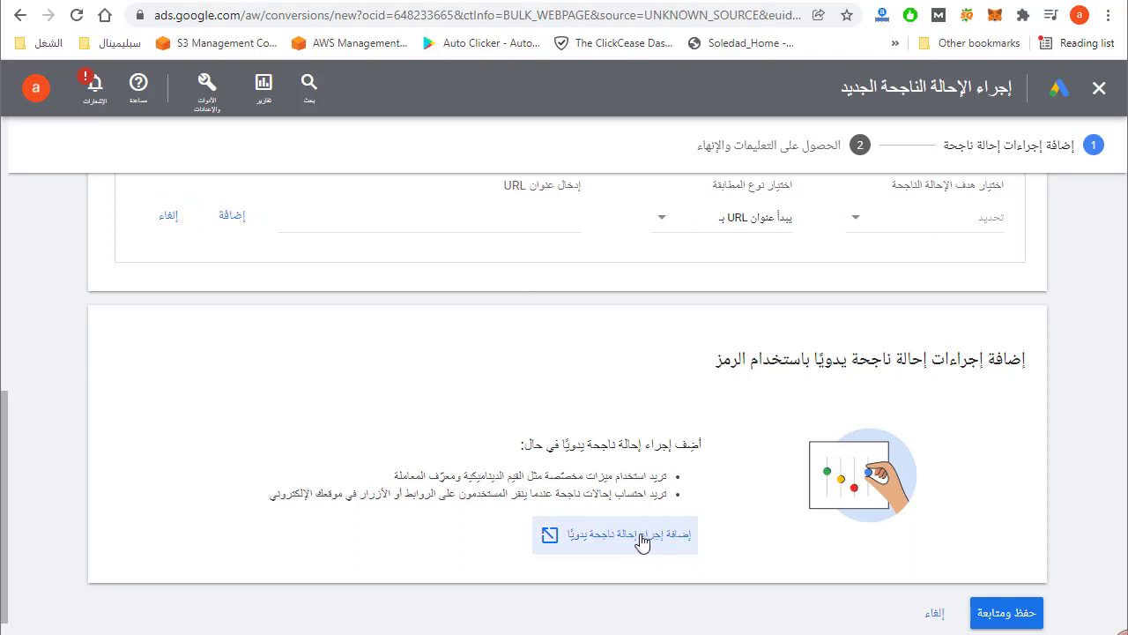
scroll(641, 538, down, 1)
click(642, 502)
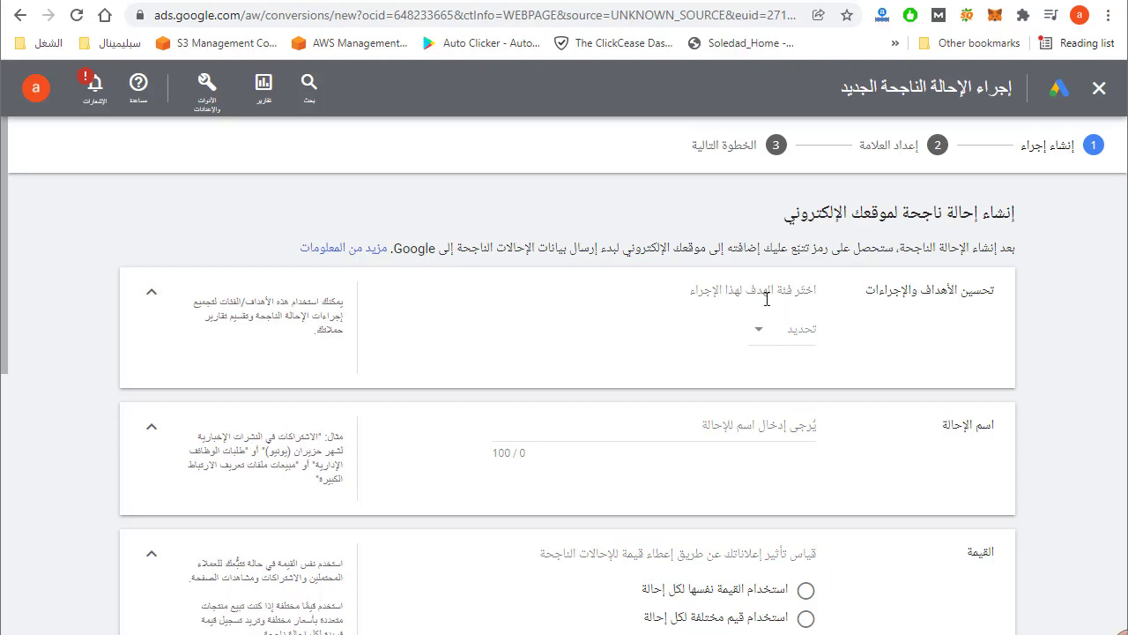
Set the goal category of the conversion action to contact (جهة اتصال)
click(796, 343)
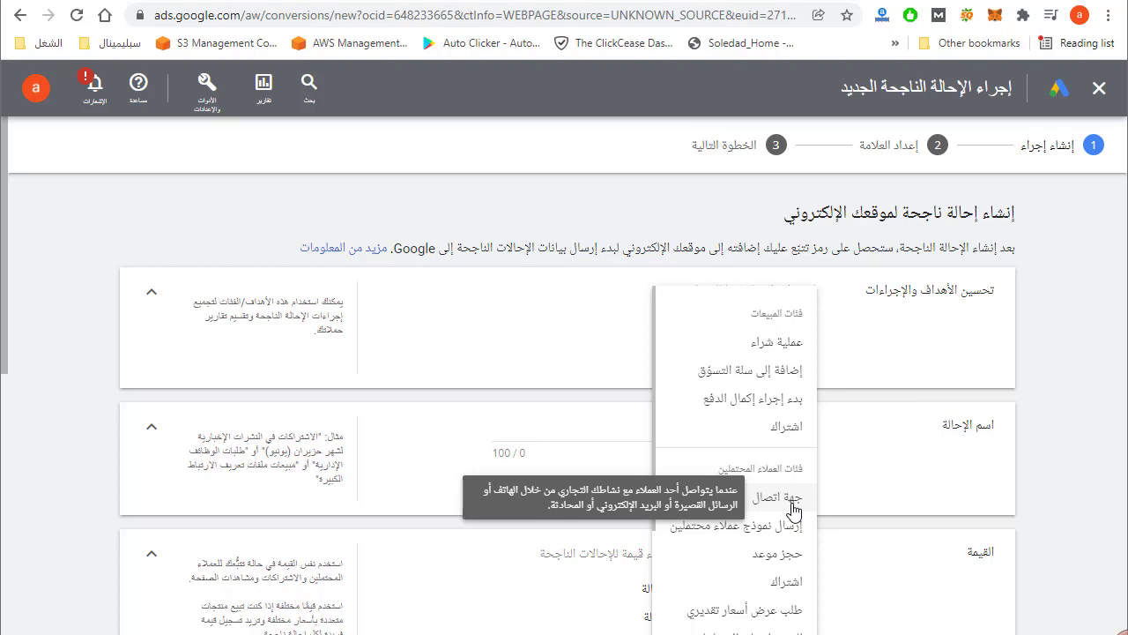
click(773, 501)
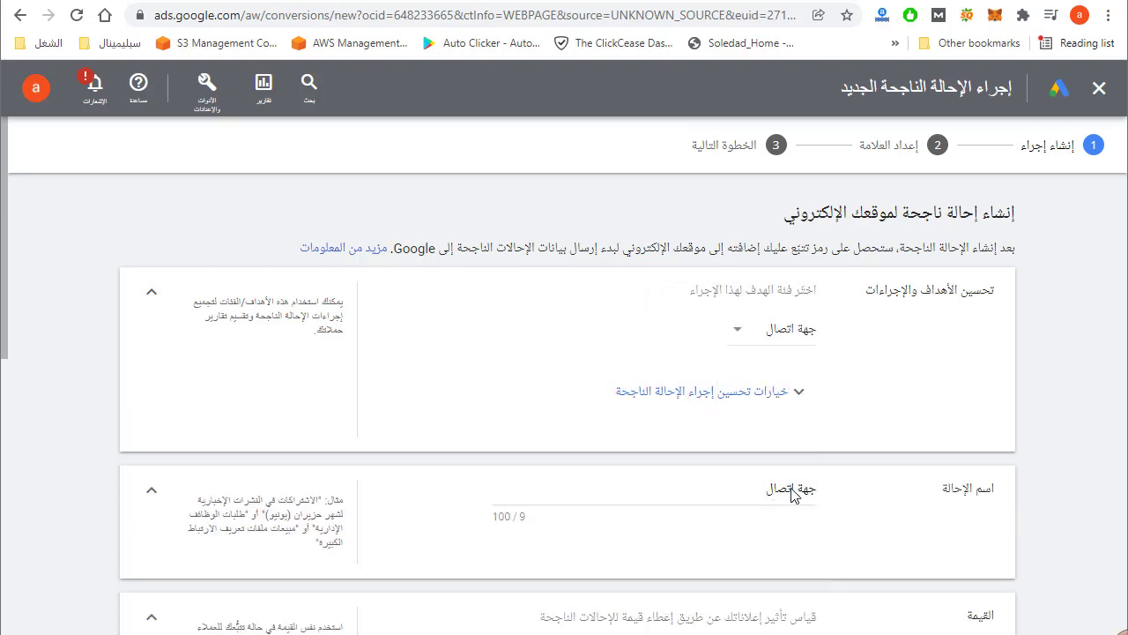
Replace the suggested conversion name with "callpro"
scroll(811, 518, down, 1)
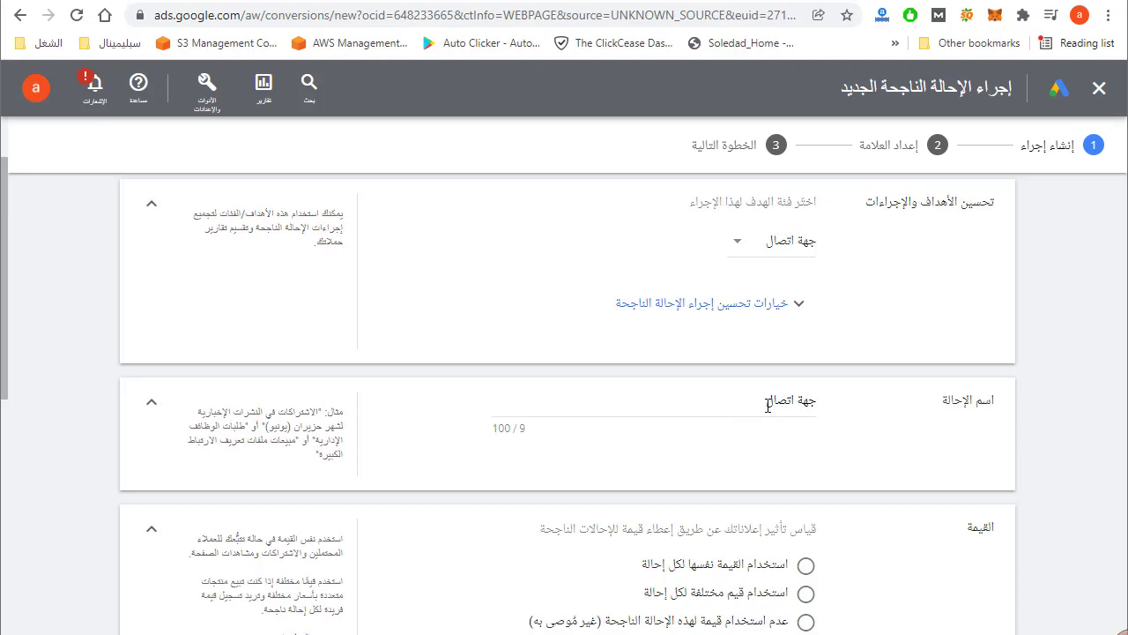
triple_click(805, 399)
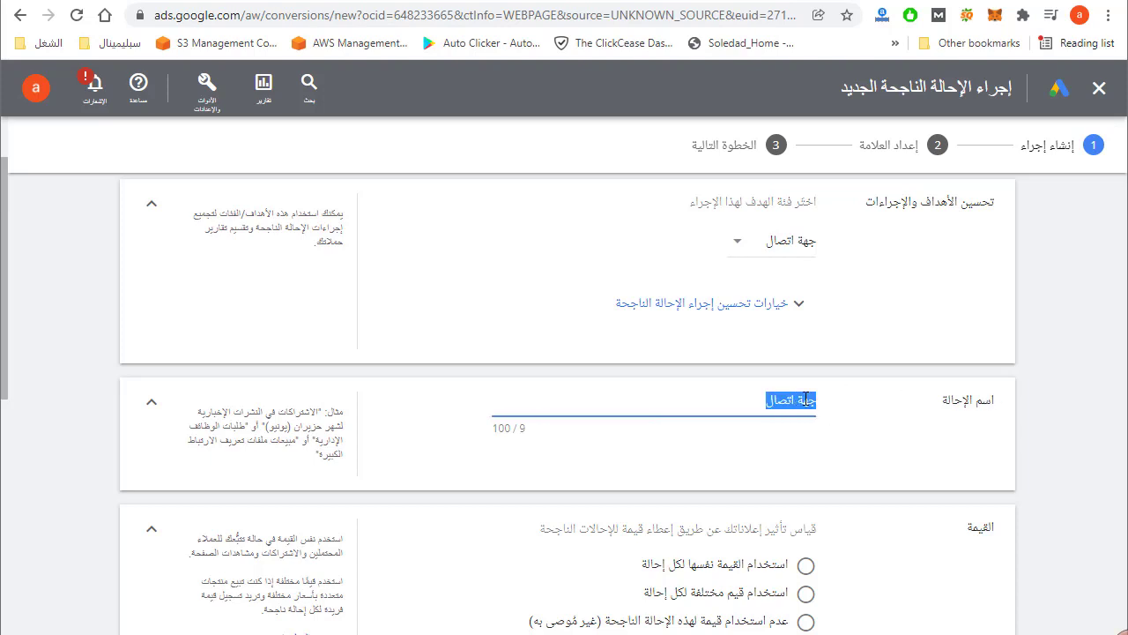
text(ؤ)
key(BackSpace)
text(call)
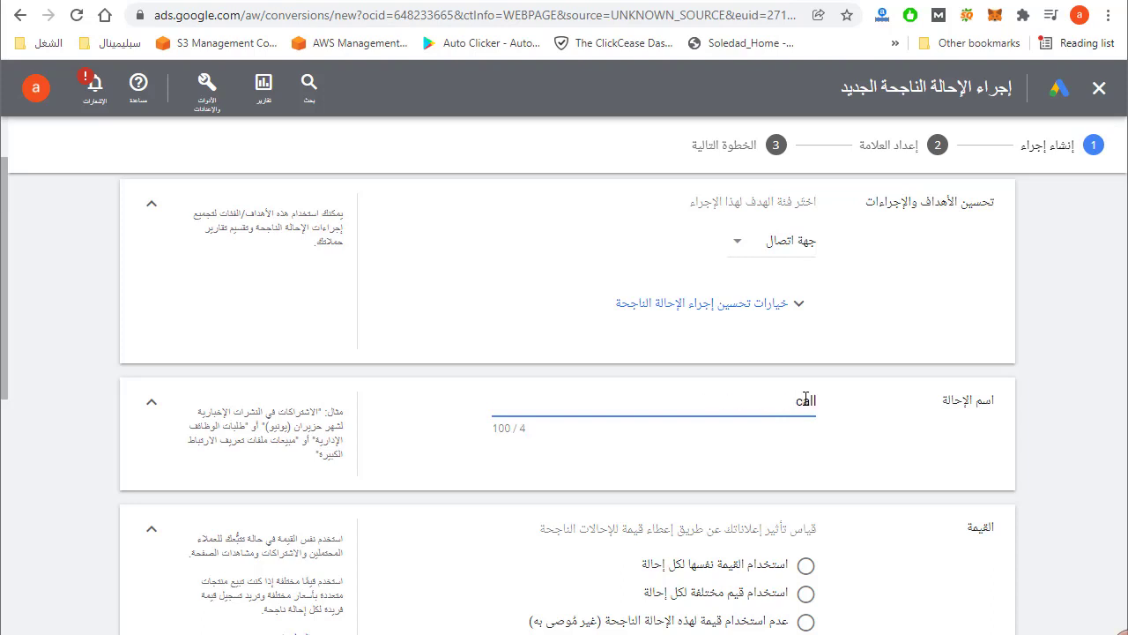
text(2021)
click(743, 436)
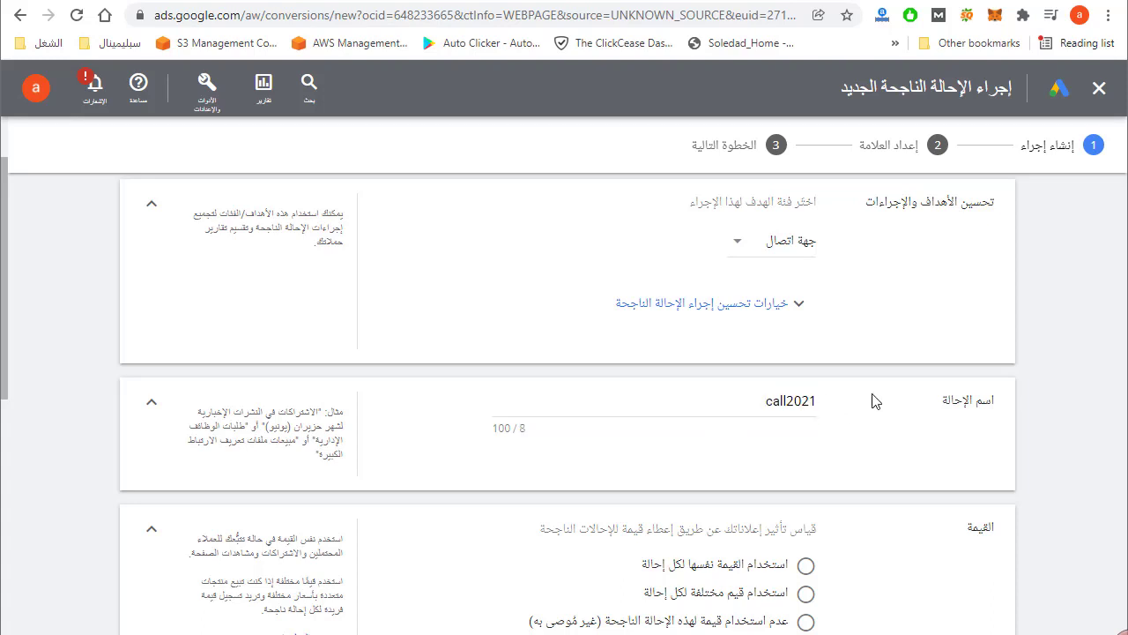
drag(787, 401, 868, 409)
text(pro)
click(889, 448)
Set the conversion value to use the same value for each conversion
scroll(891, 476, down, 2)
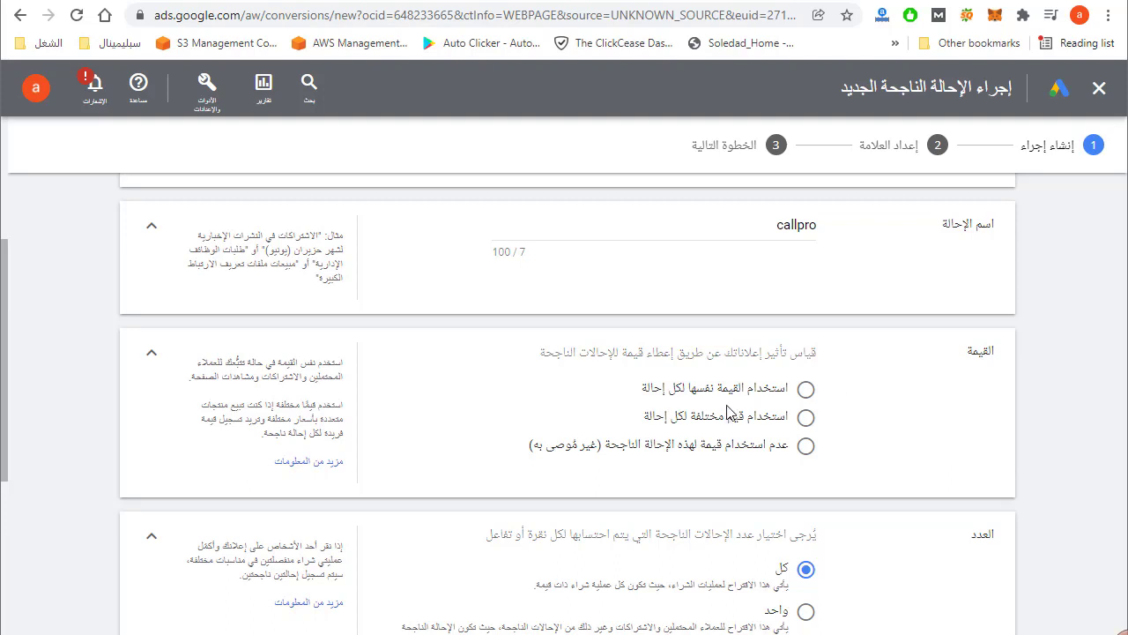
click(807, 389)
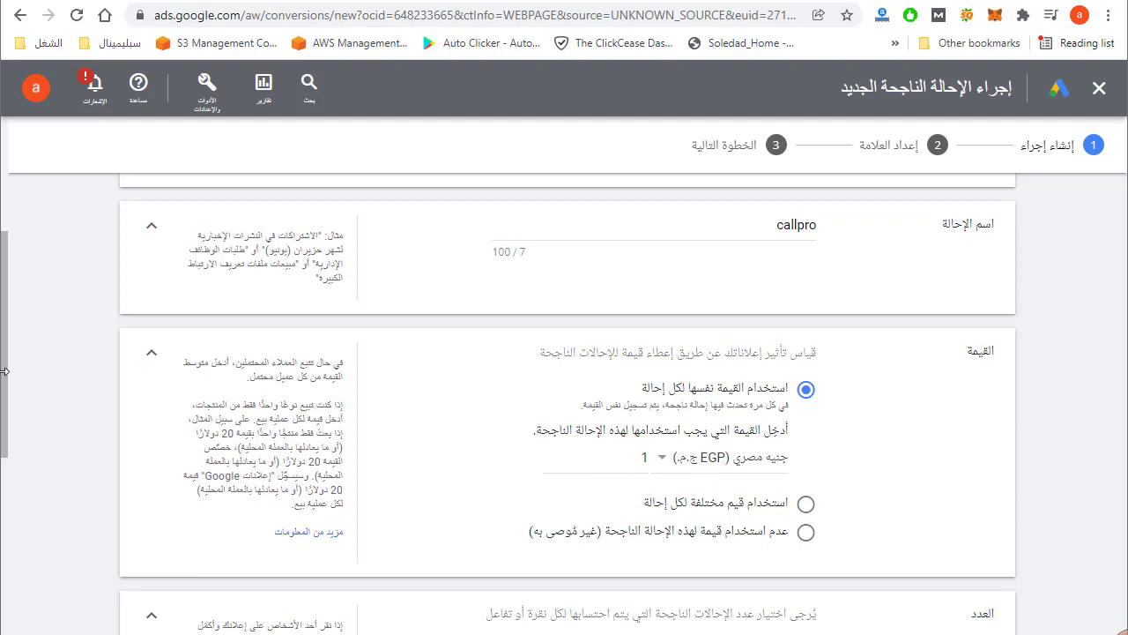
Compare the two count options and set the count to one conversion (واحد) per interaction
drag(8, 397, 12, 511)
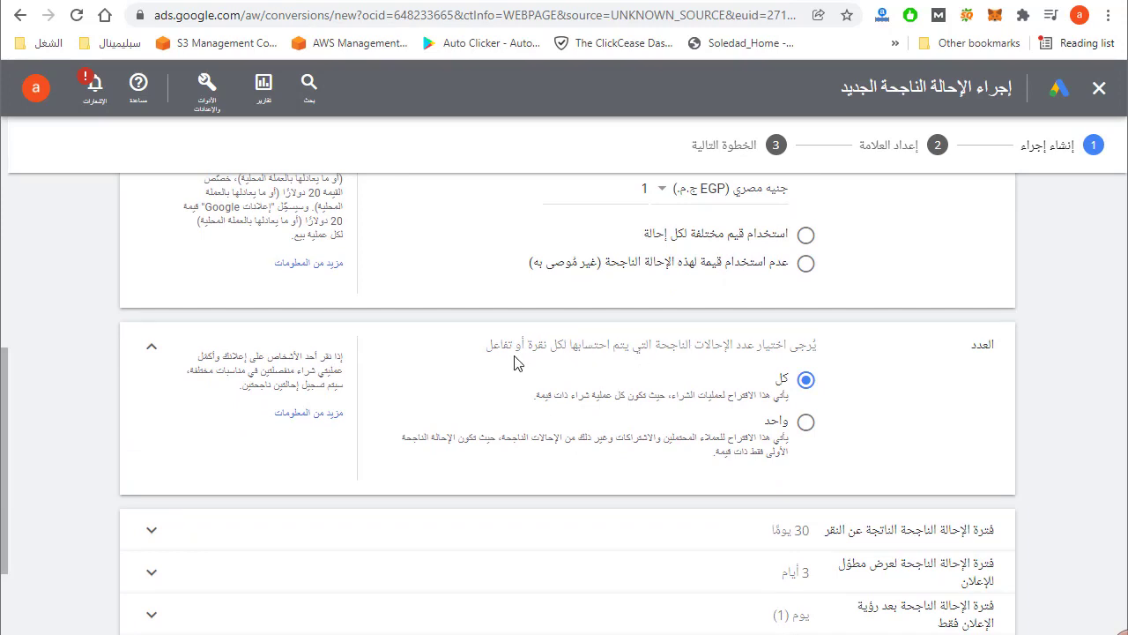
click(809, 426)
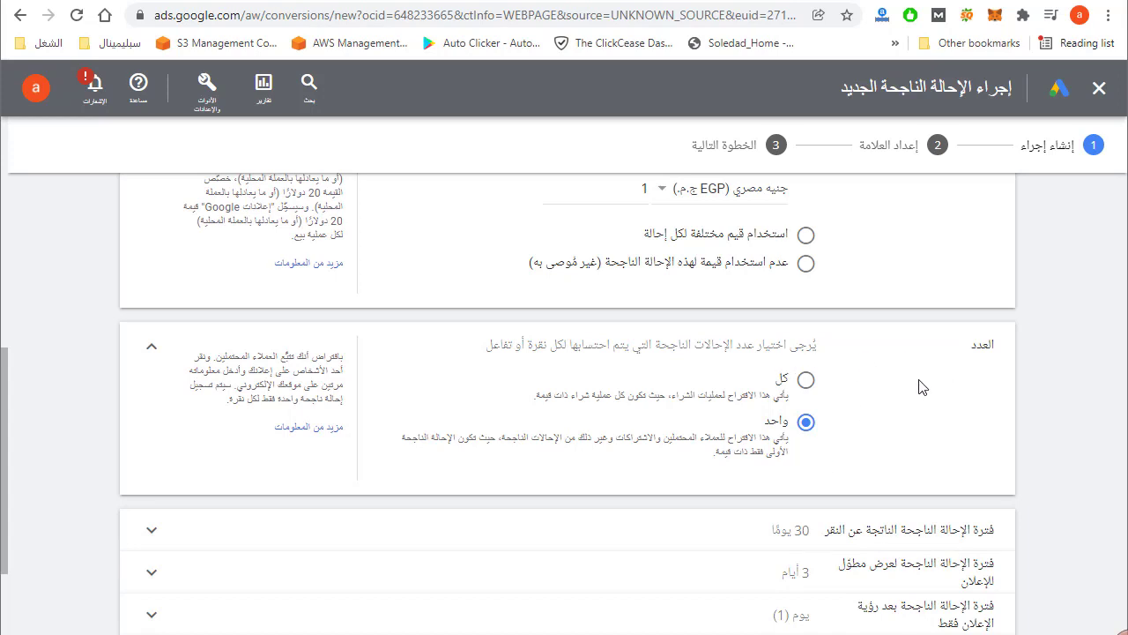
click(807, 381)
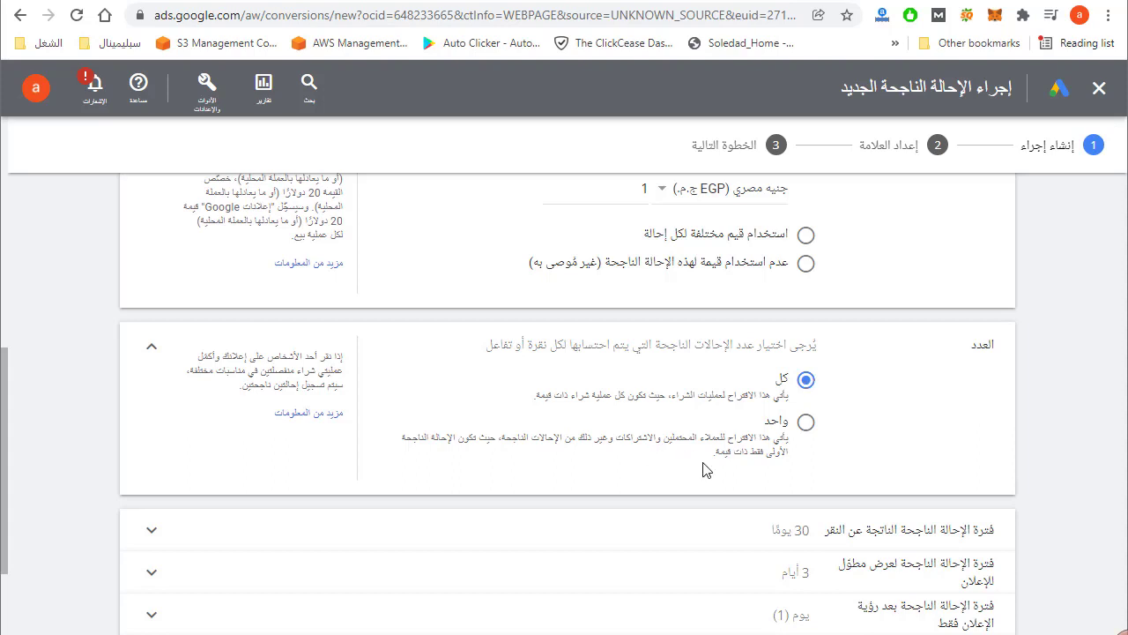
click(807, 429)
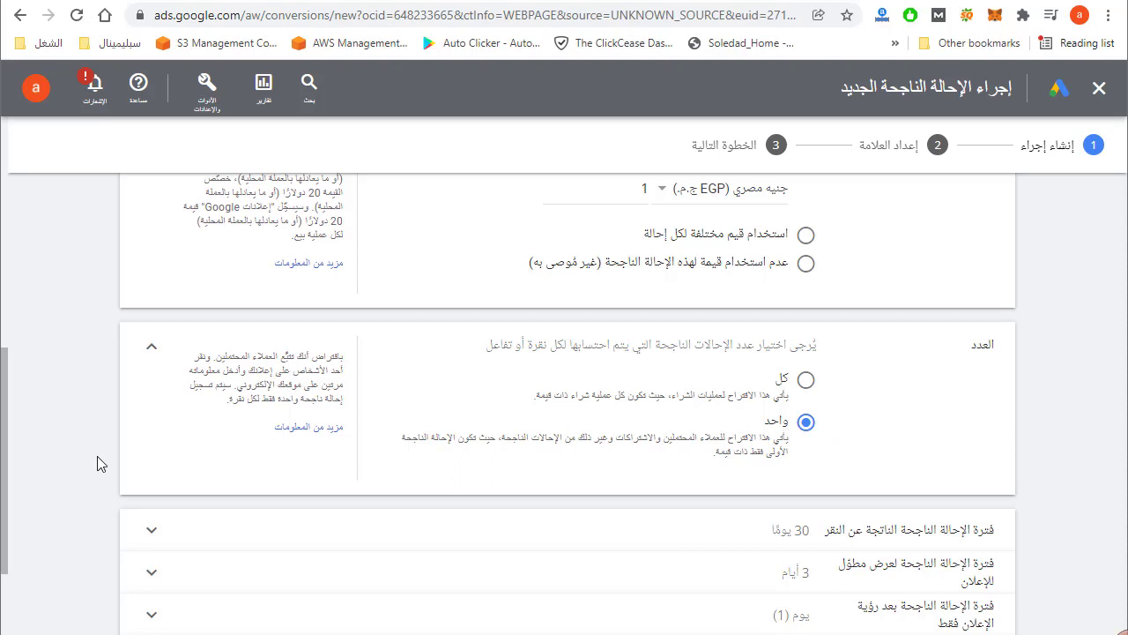
drag(4, 448, 4, 506)
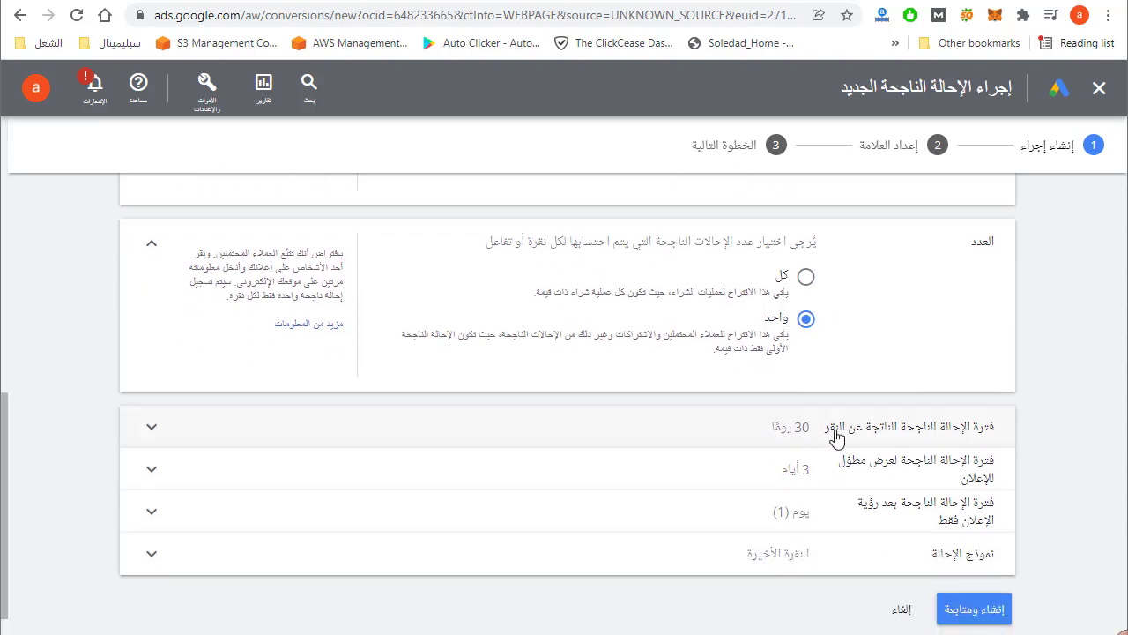
Set the click-through conversion window to a custom (مخصصة) period of 1 day
click(766, 434)
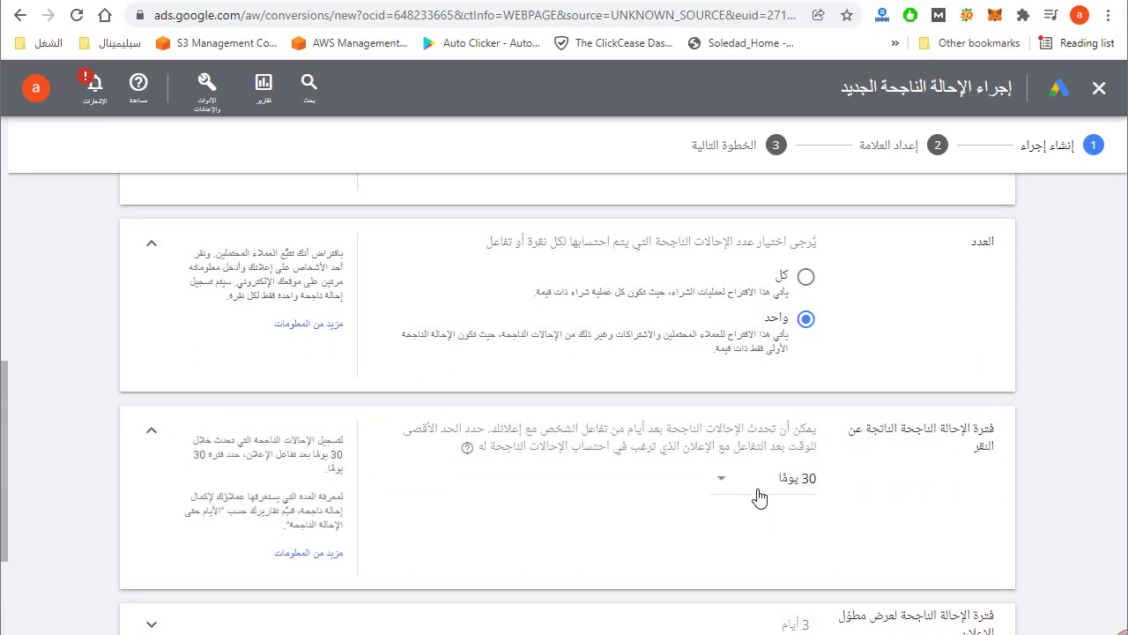
click(794, 483)
click(796, 487)
click(758, 483)
click(791, 254)
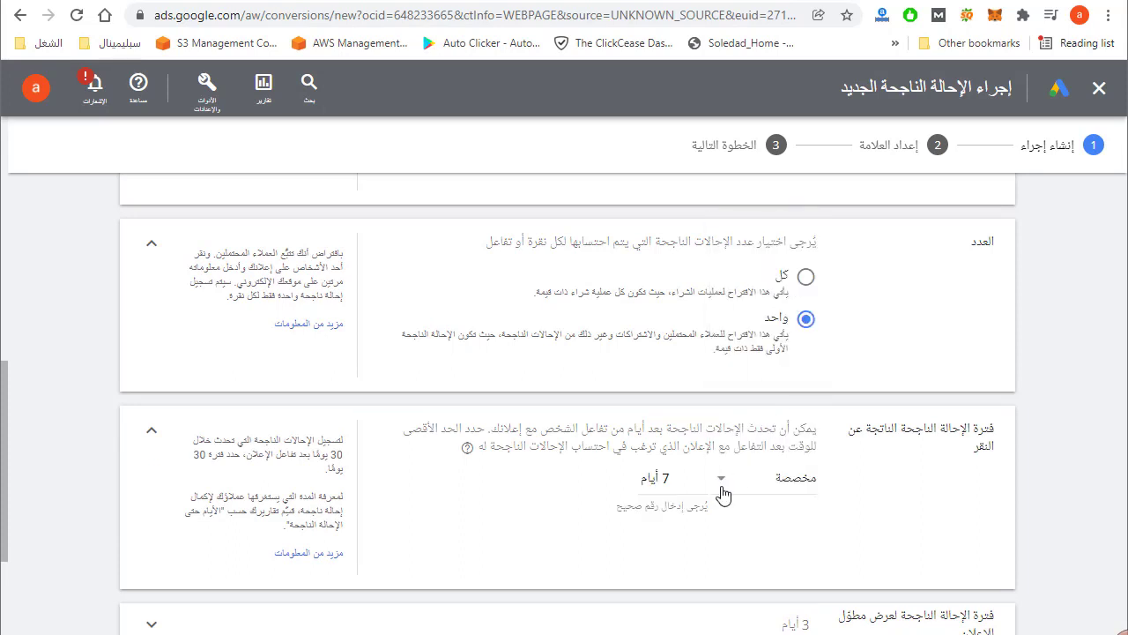
click(667, 477)
double_click(676, 478)
text(1)
click(908, 500)
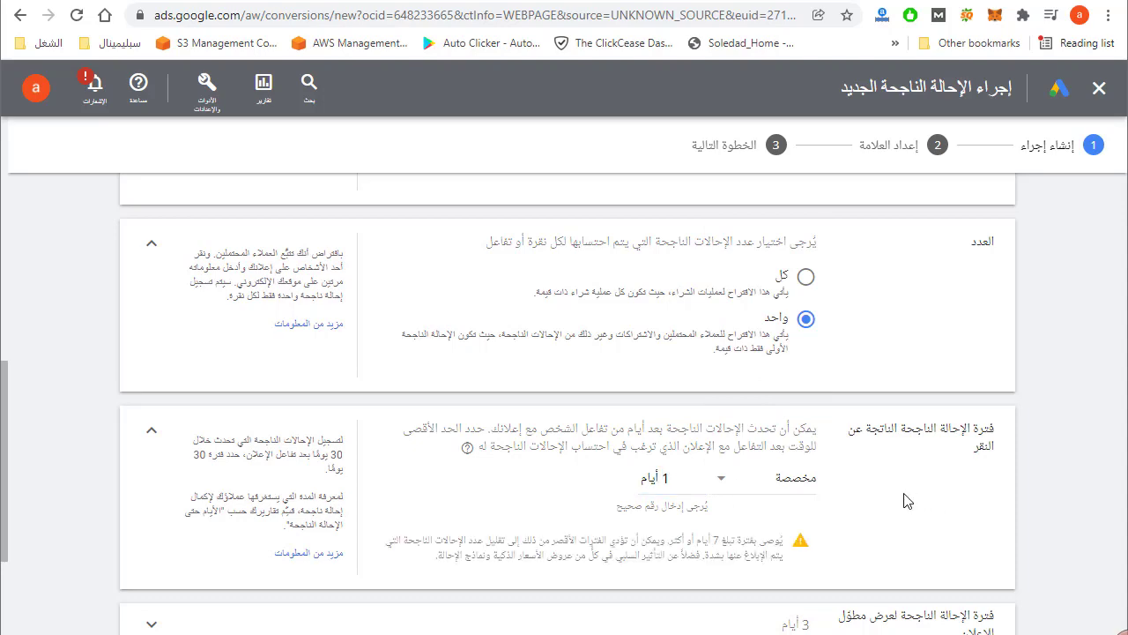
Set the engaged-view conversion window (فترة الإحالة الناجحة لعرض مطوّل للإعلان) to 1 day
scroll(908, 500, down, 2)
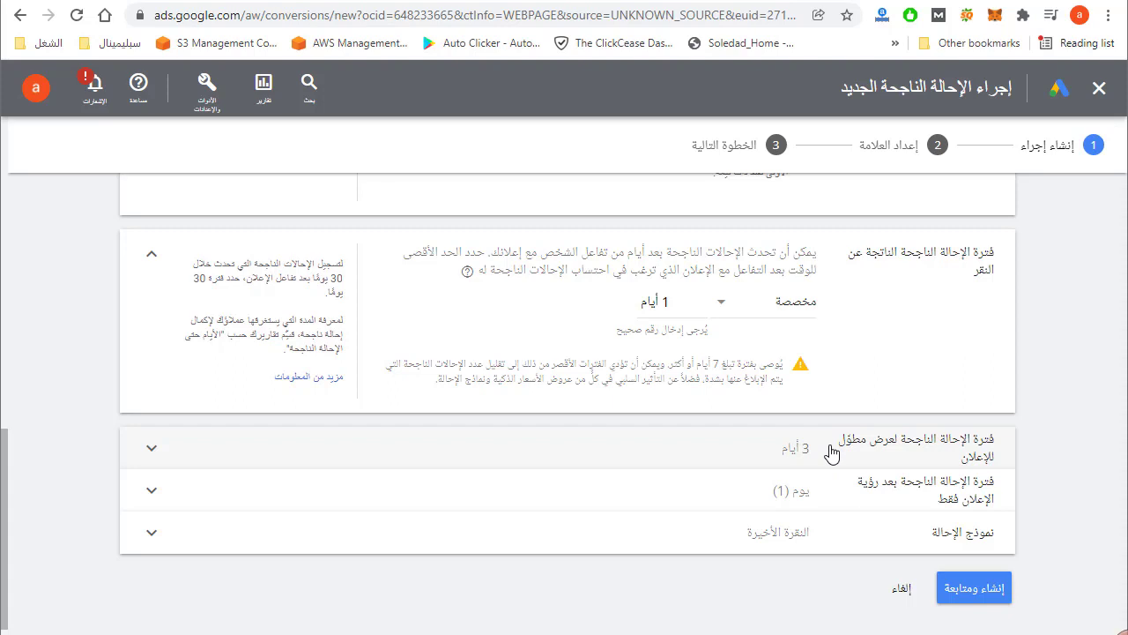
click(780, 460)
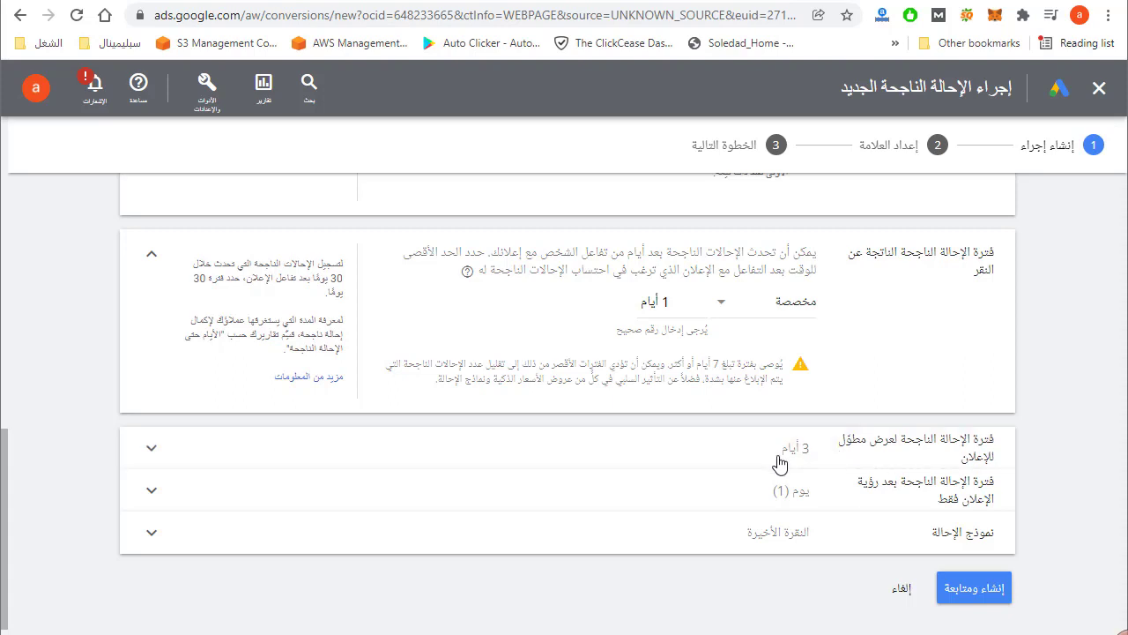
click(777, 483)
click(796, 476)
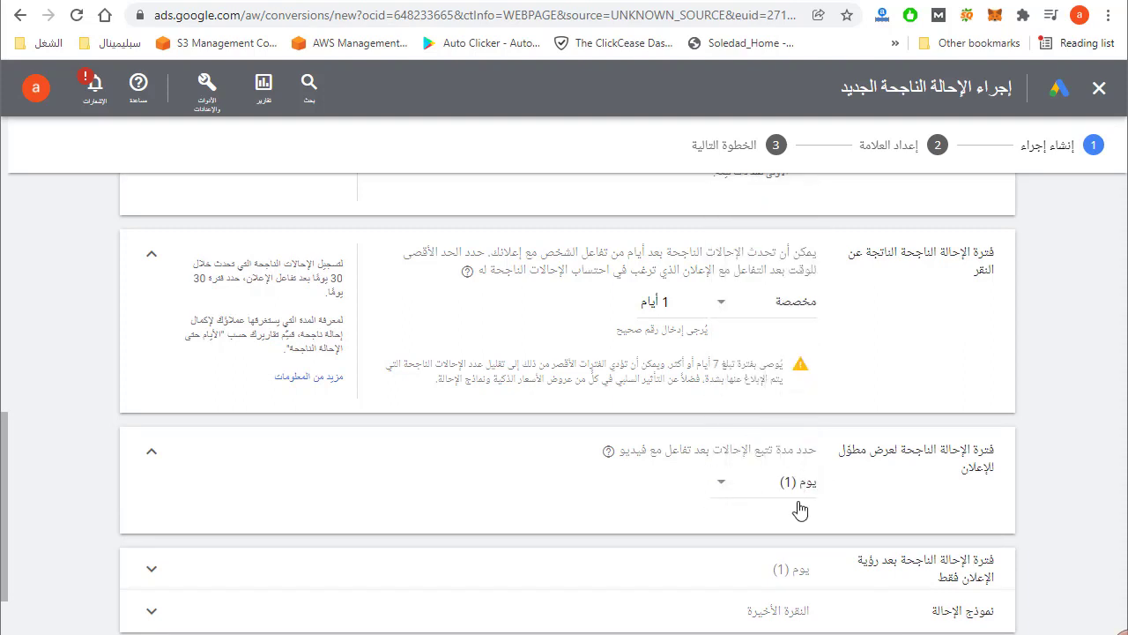
Review the available attribution models and choose last click (النقرة الأخيرة) for the conversion action
scroll(854, 533, down, 1)
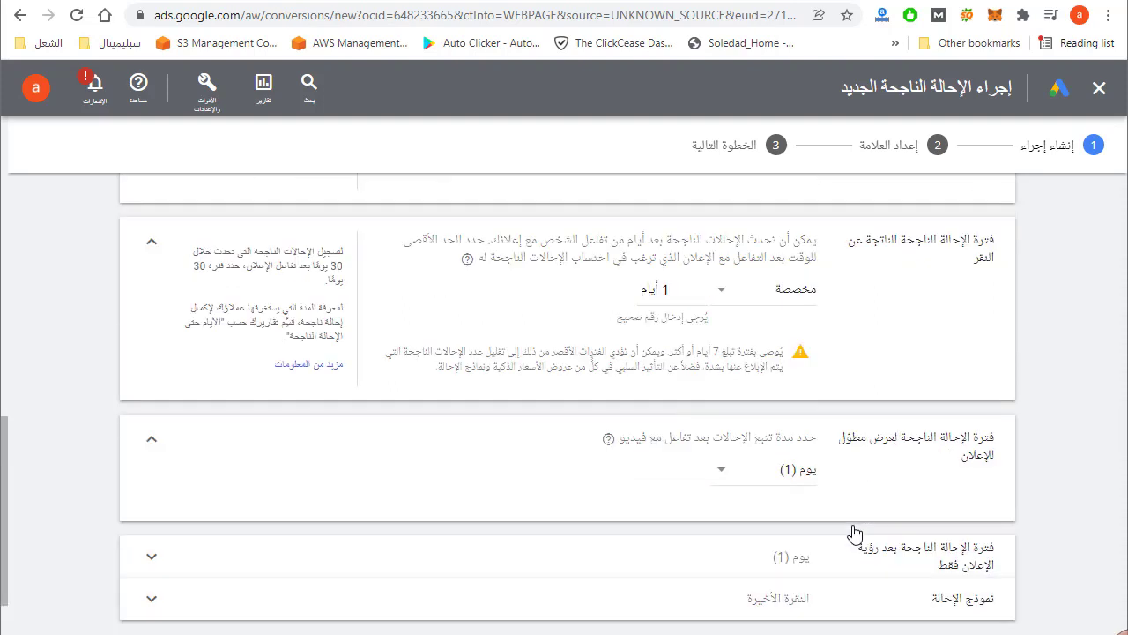
click(816, 607)
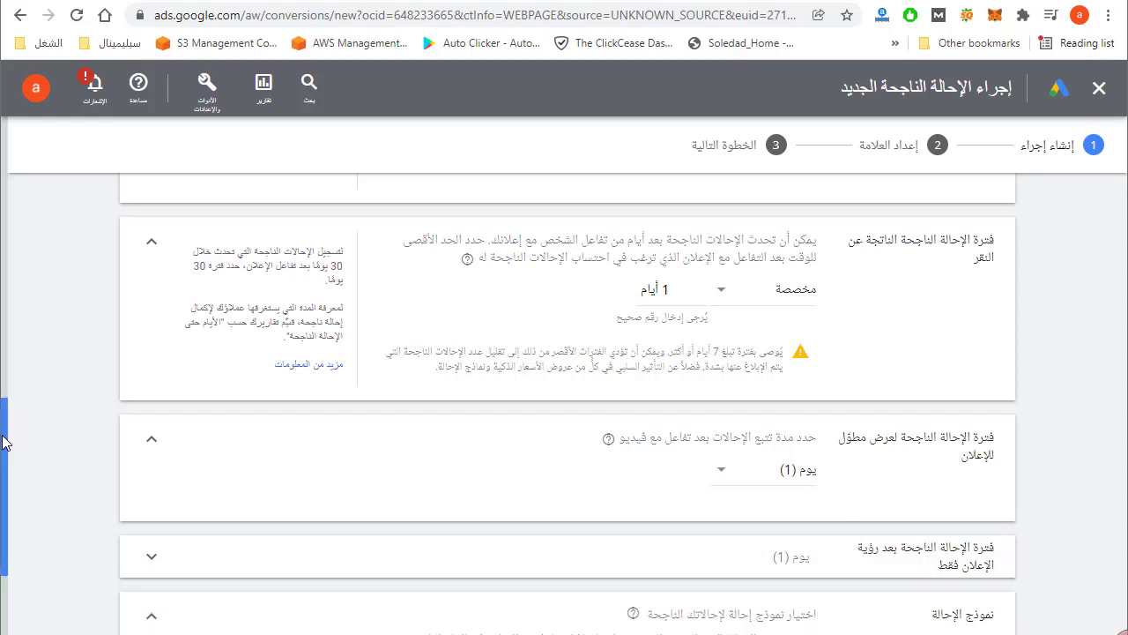
drag(3, 440, 3, 550)
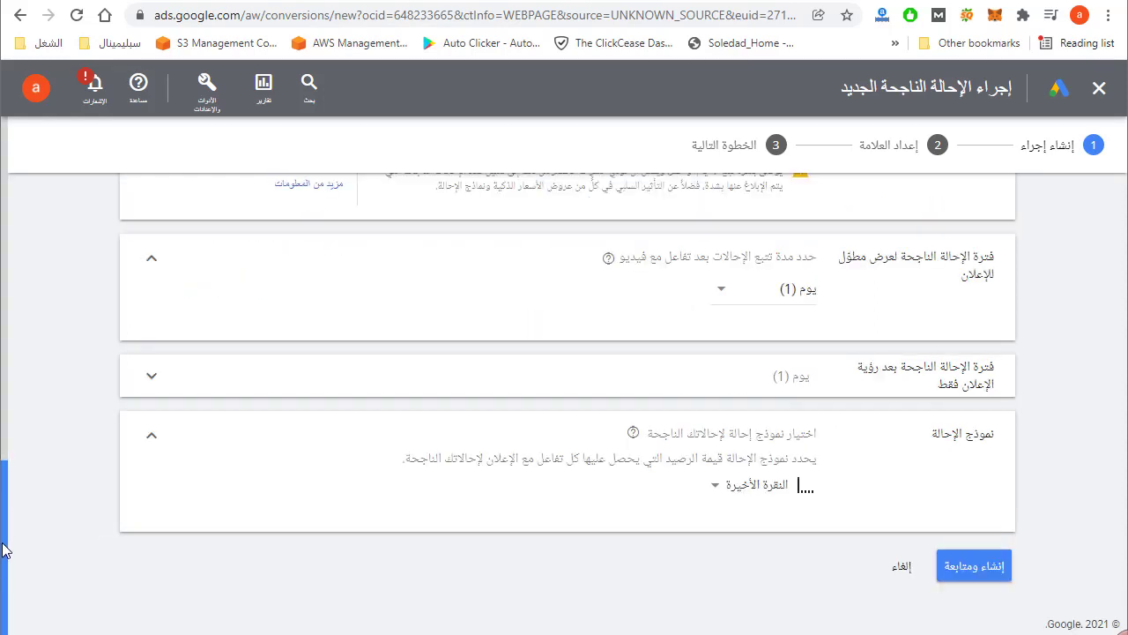
click(742, 494)
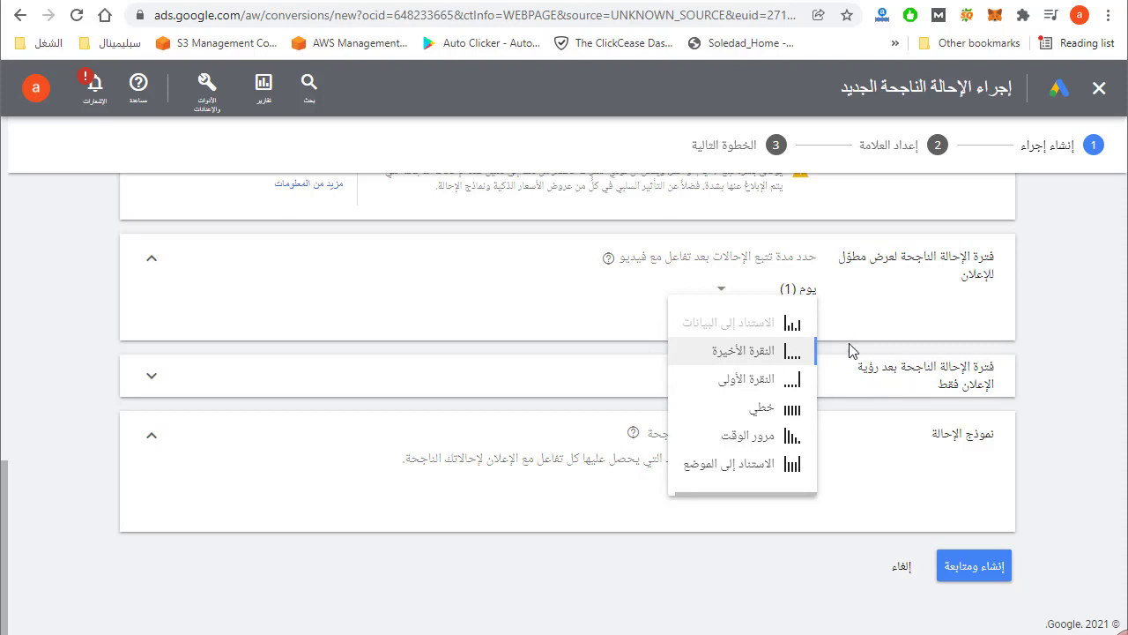
click(751, 356)
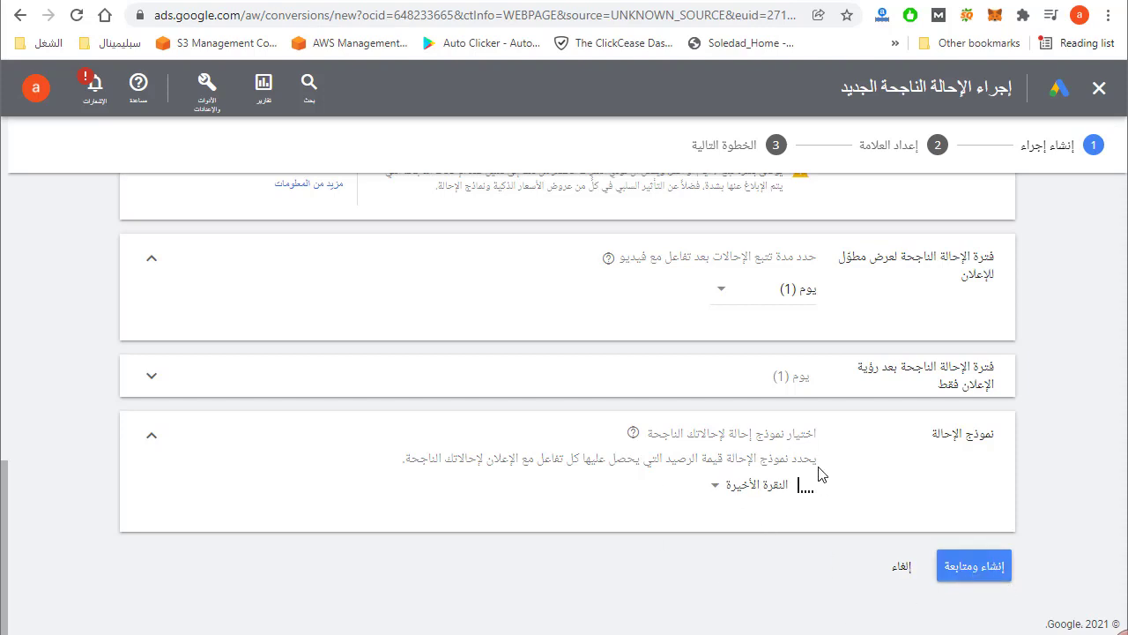
Create the conversion action and choose to install its tag yourself (تثبيت العلامة بنفسك)
mouse_move(810, 487)
click(975, 569)
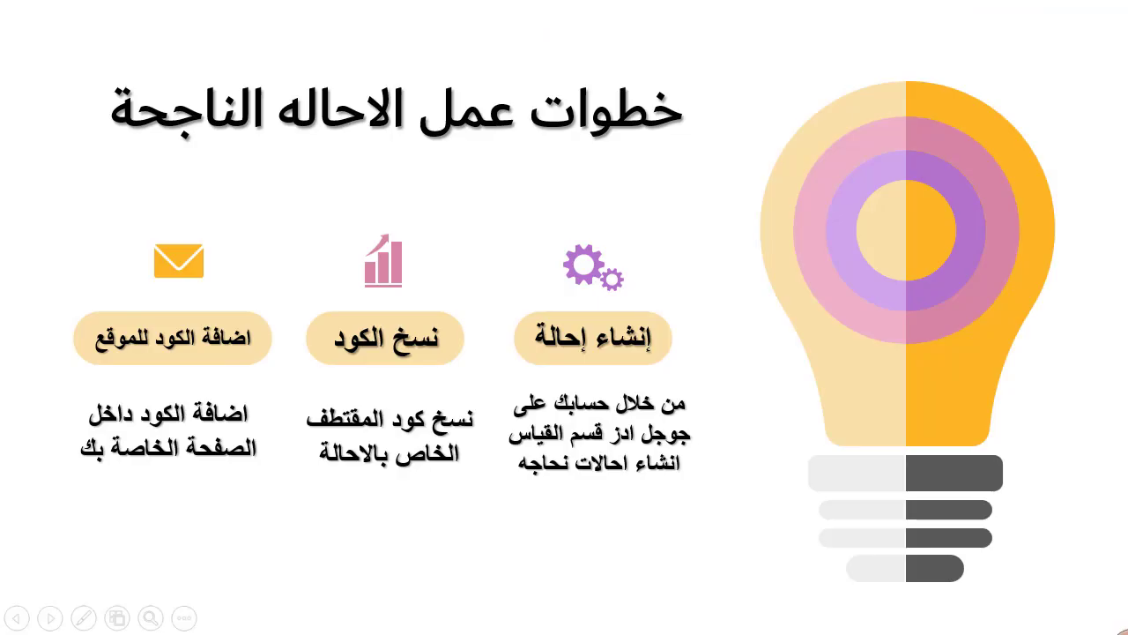
click(719, 604)
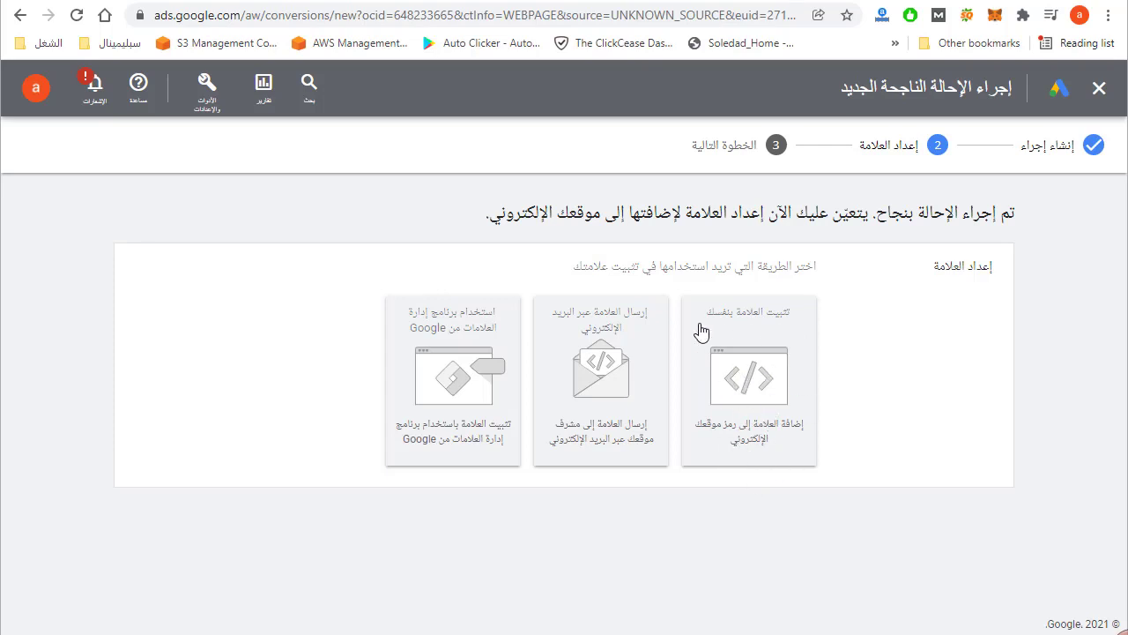
click(748, 380)
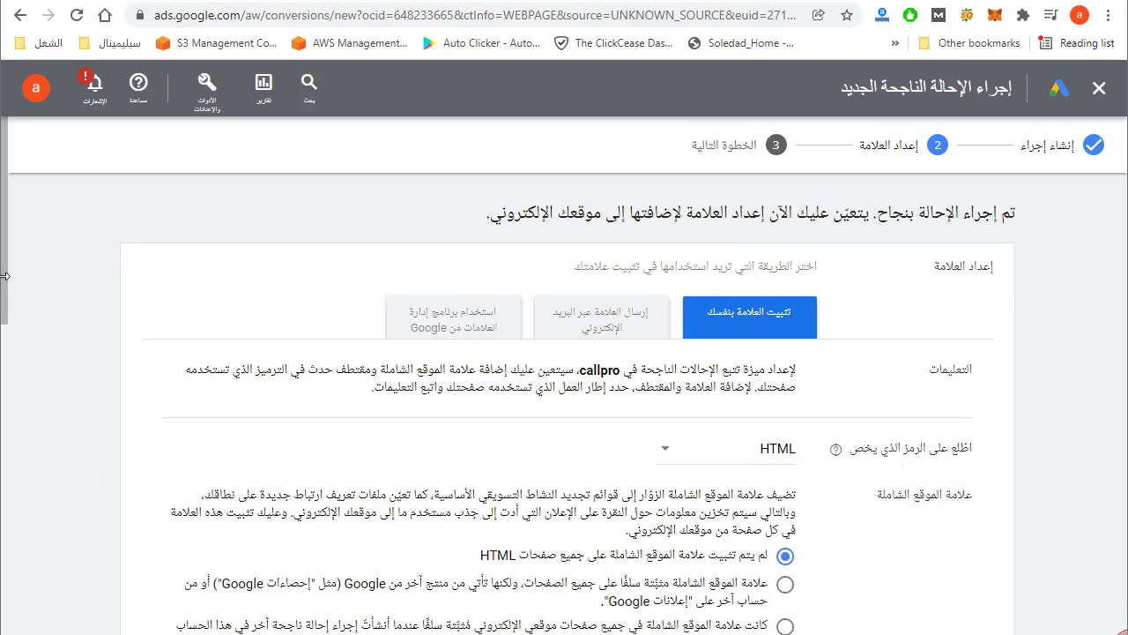
Set the event snippet to track conversions on click (النقر) and look over the global site tag code
drag(7, 297, 9, 438)
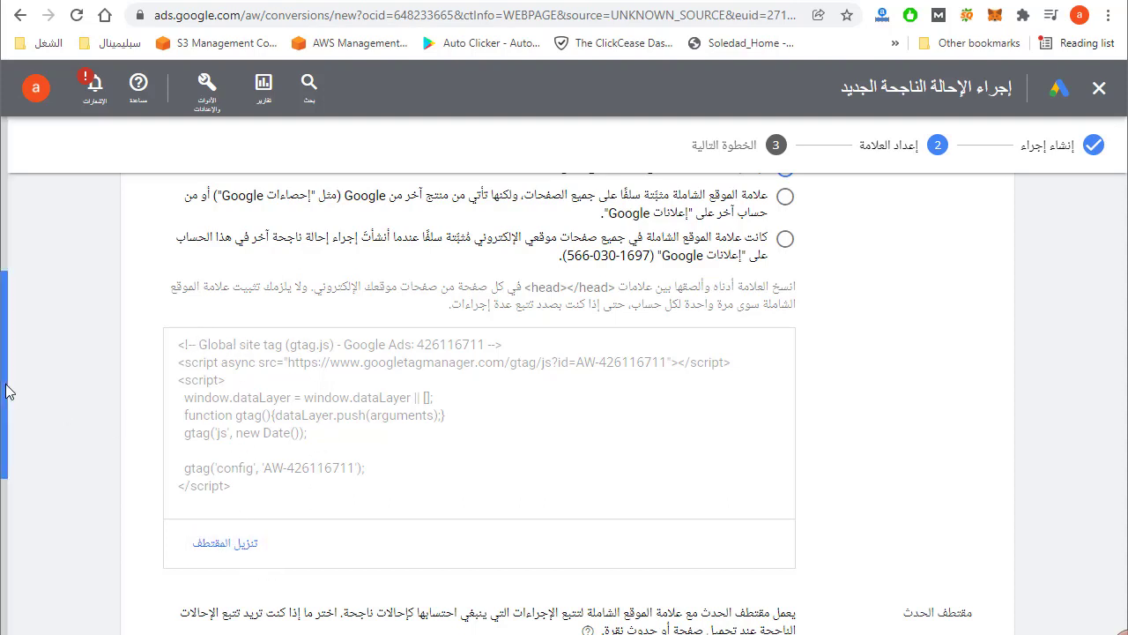
drag(7, 392, 14, 458)
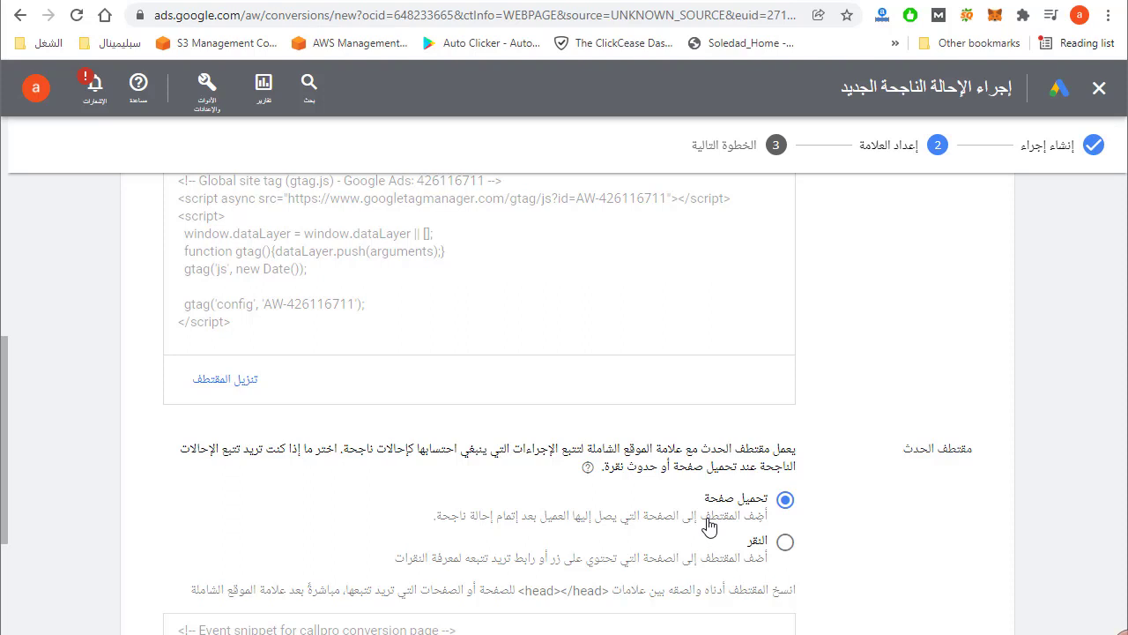
click(786, 543)
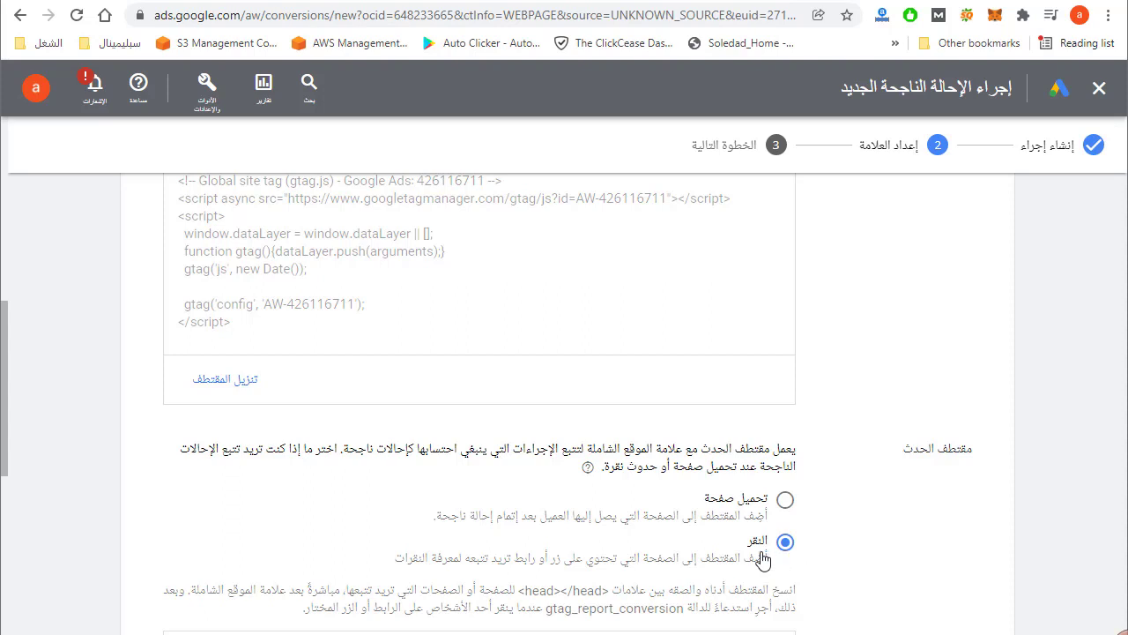
click(5, 464)
drag(5, 465, 52, 439)
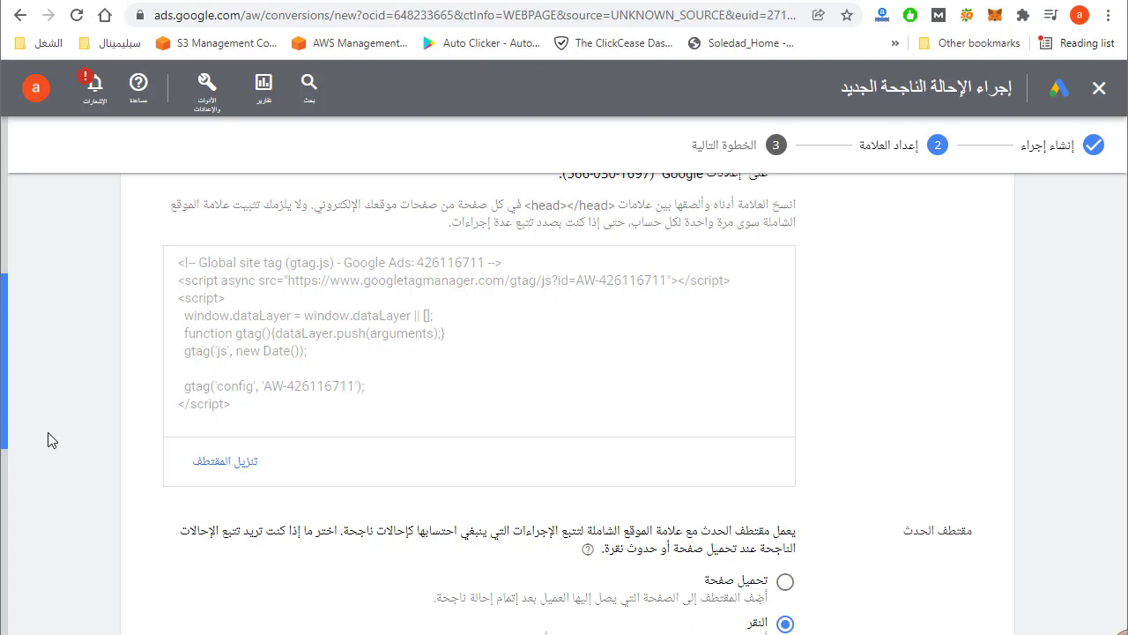
drag(52, 440, 52, 440)
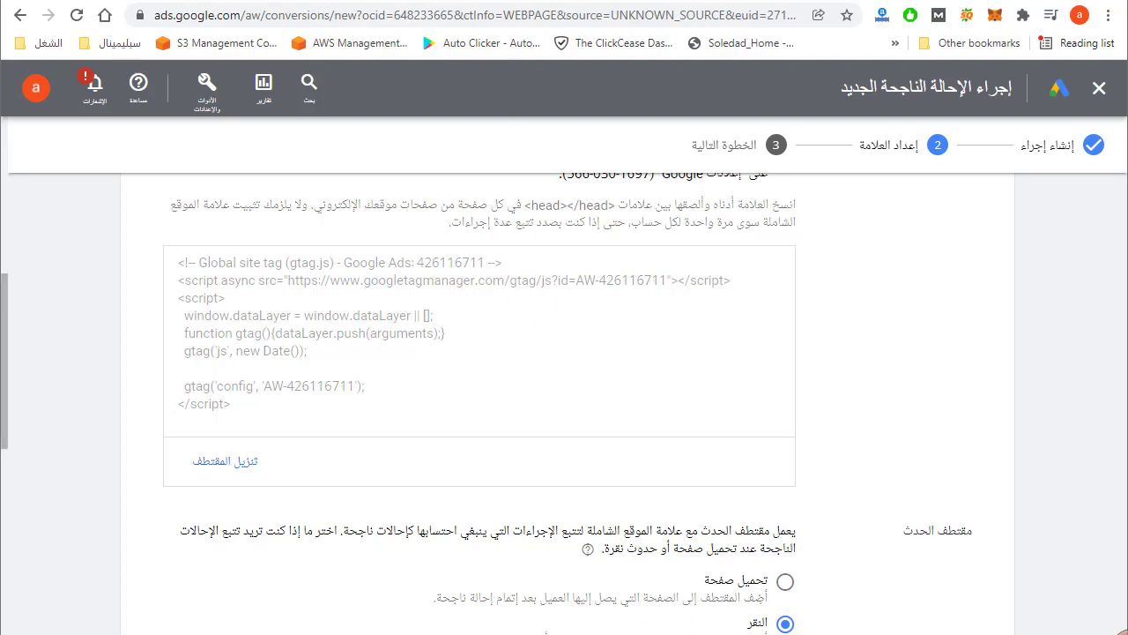
Switch to the ProServicesAds site and open its tracking and conversions page (التتبع و الأحالات) from the home page
key(ctrl+Tab)
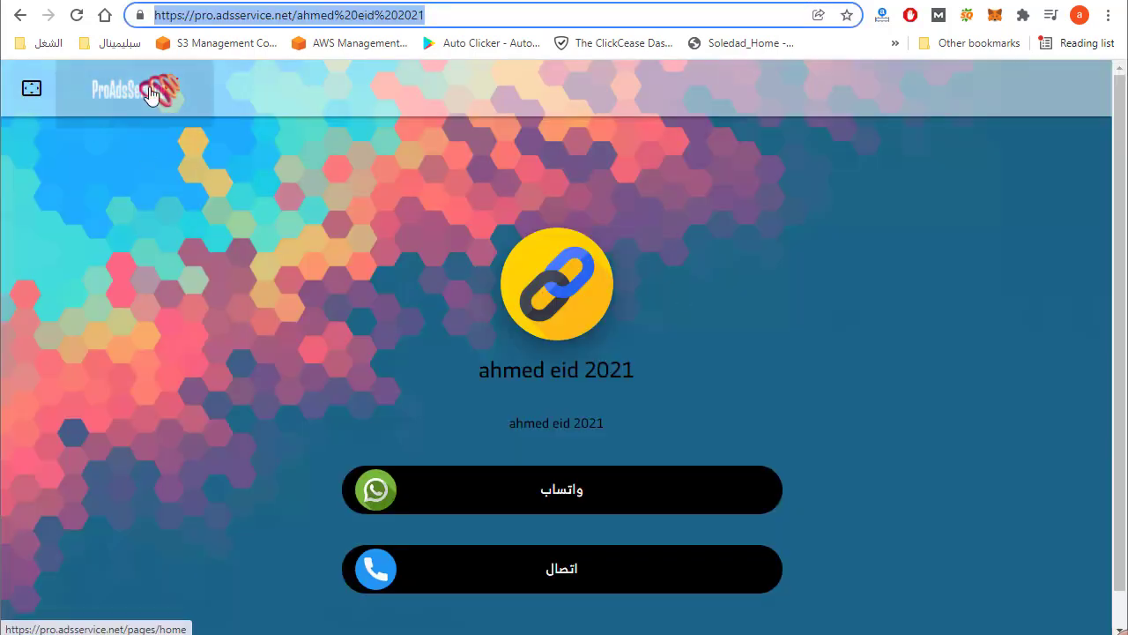
key(Return)
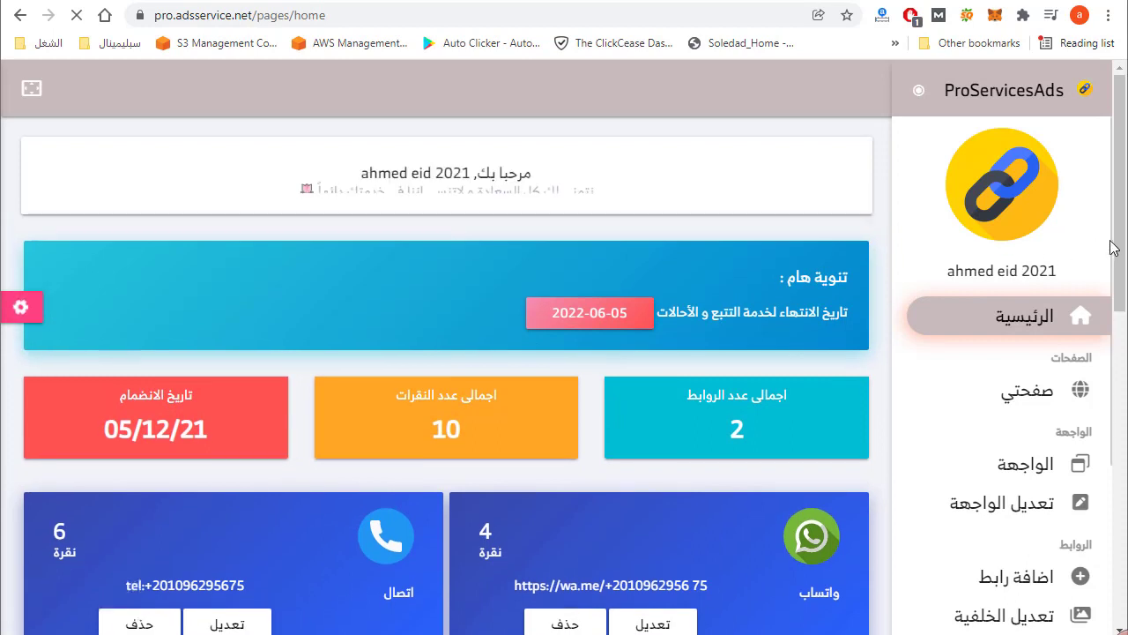
scroll(1115, 264, down, 3)
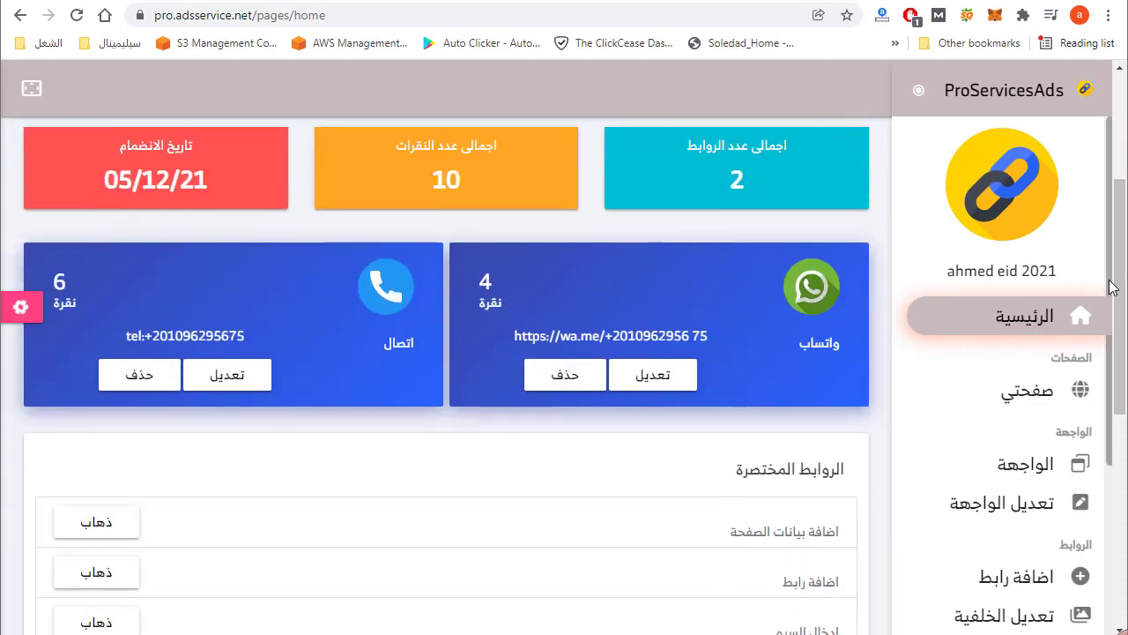
scroll(1111, 370, down, 2)
scroll(1111, 407, down, 2)
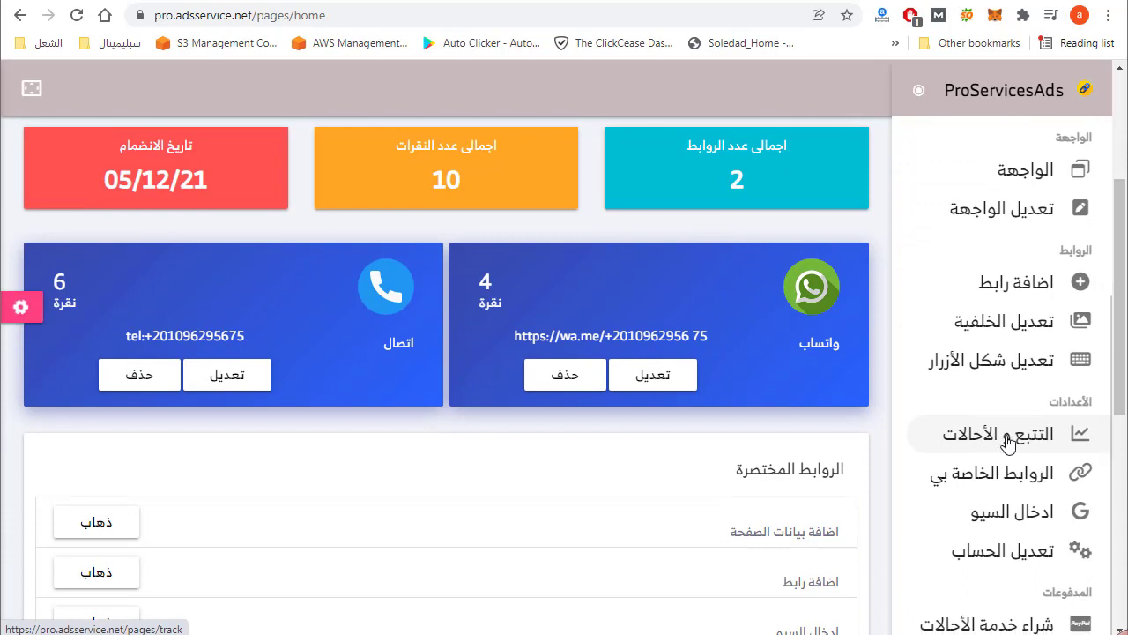
drag(1119, 392, 1120, 586)
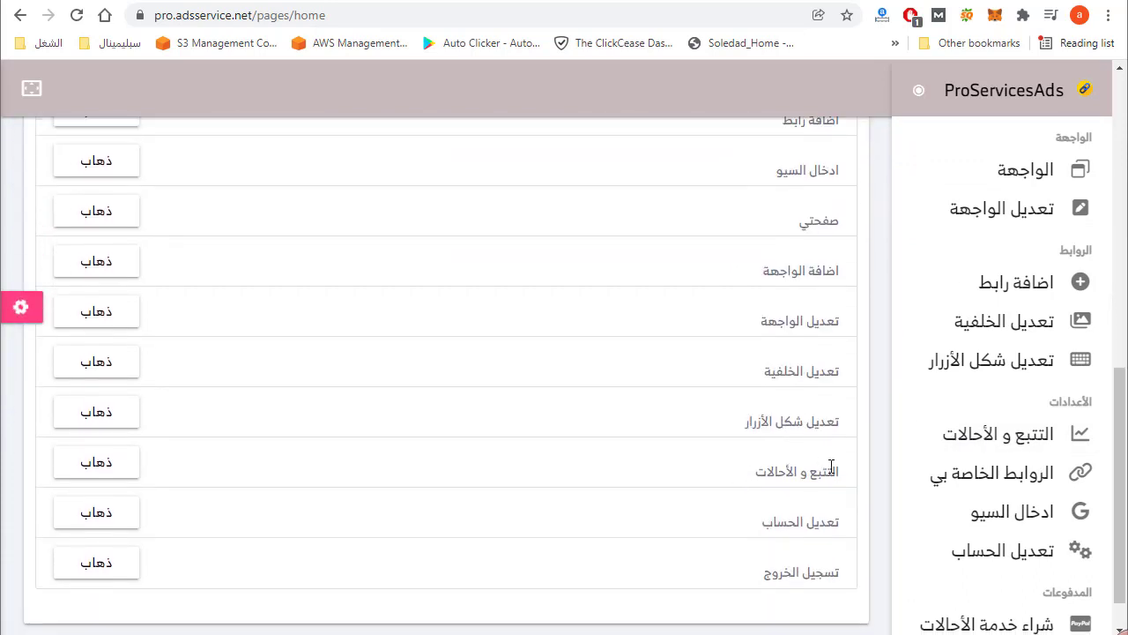
click(1025, 441)
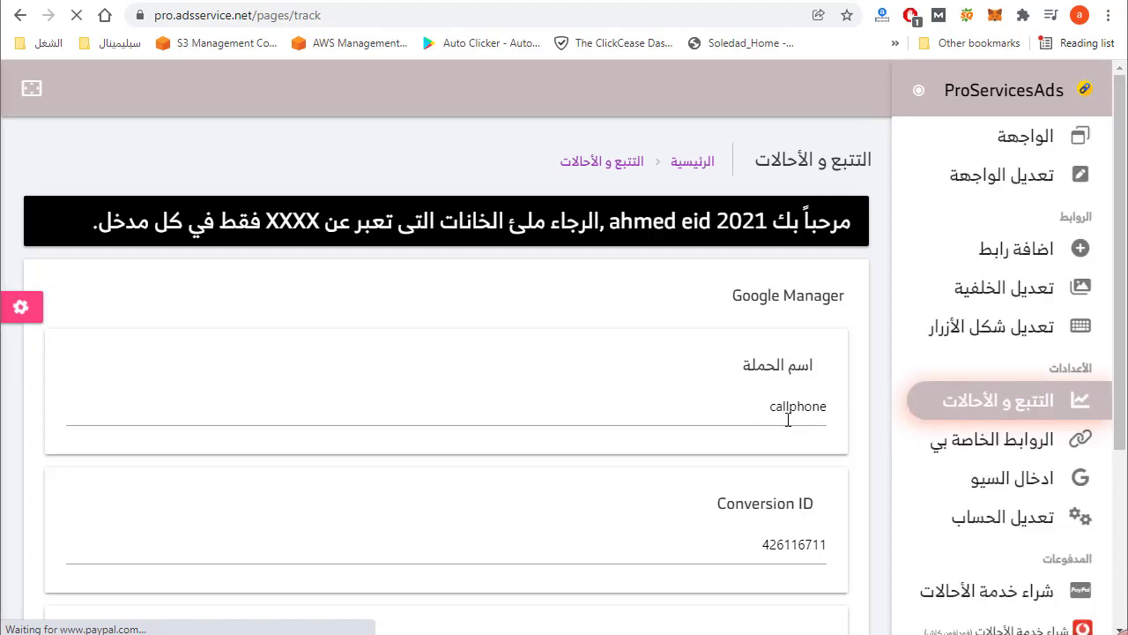
Clear the existing campaign name, Conversion ID and Send To values in the Google Manager form
double_click(819, 407)
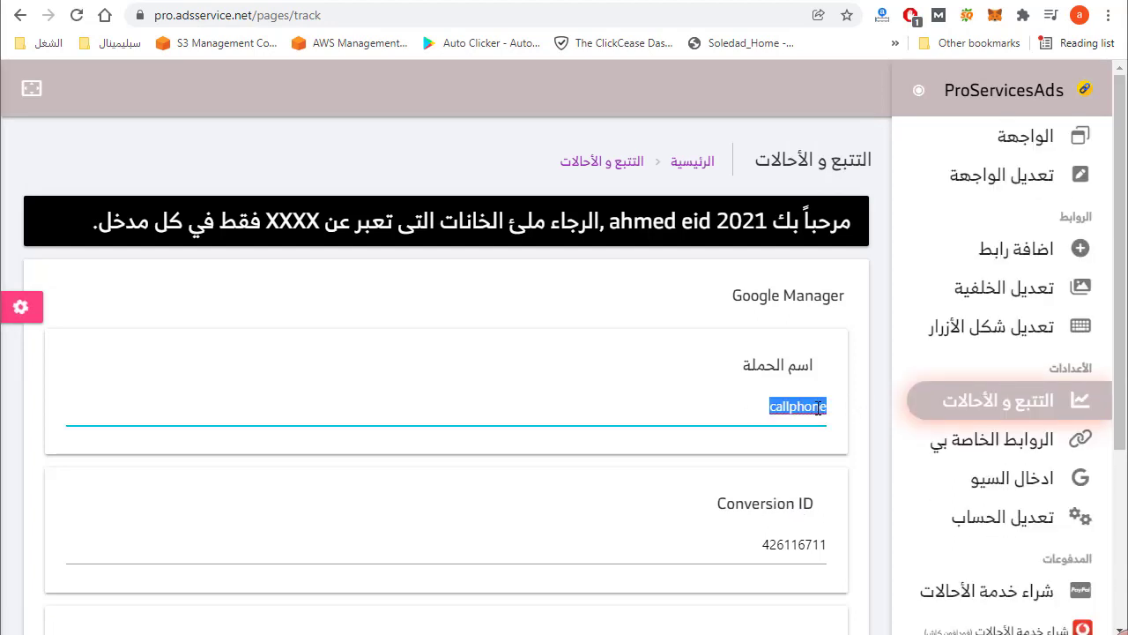
key(BackSpace)
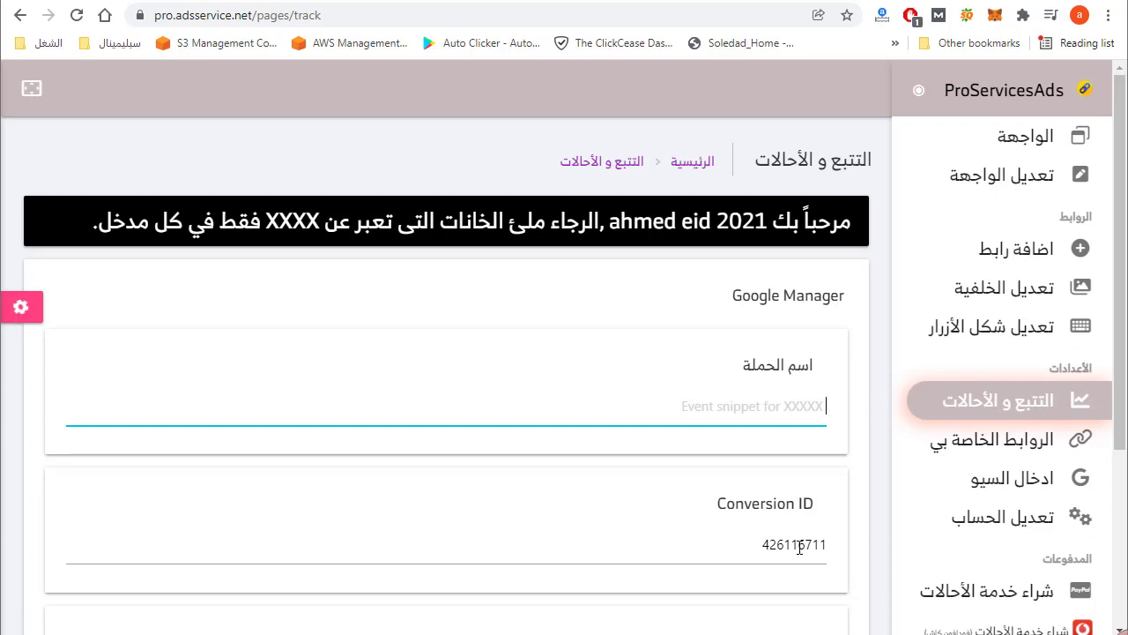
double_click(800, 545)
key(BackSpace)
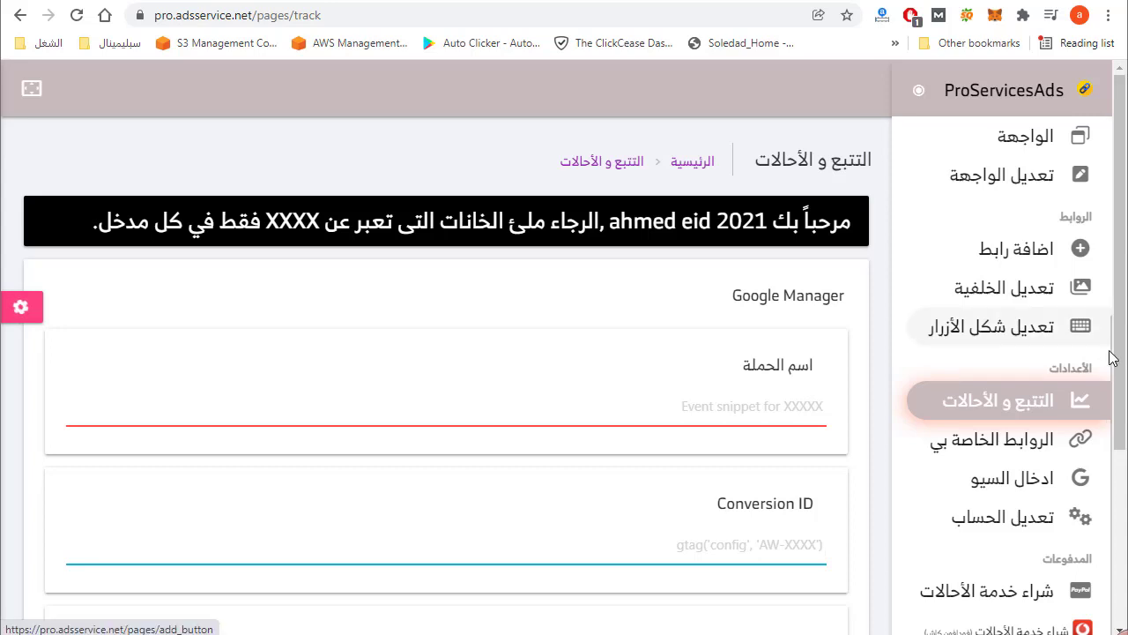
scroll(1116, 380, down, 1)
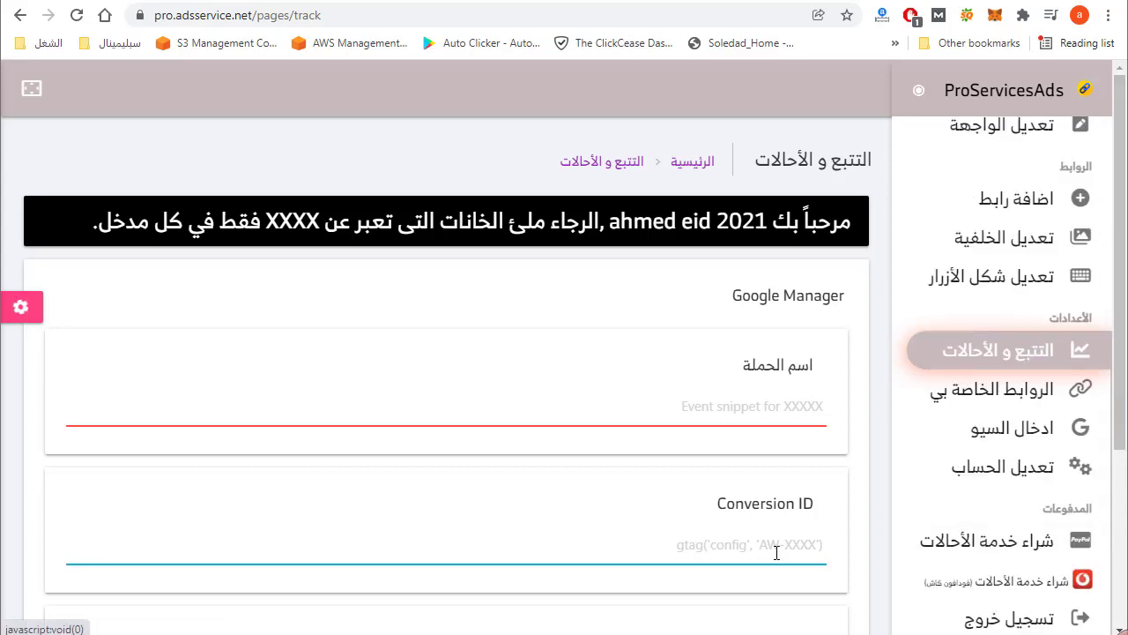
scroll(518, 525, down, 2)
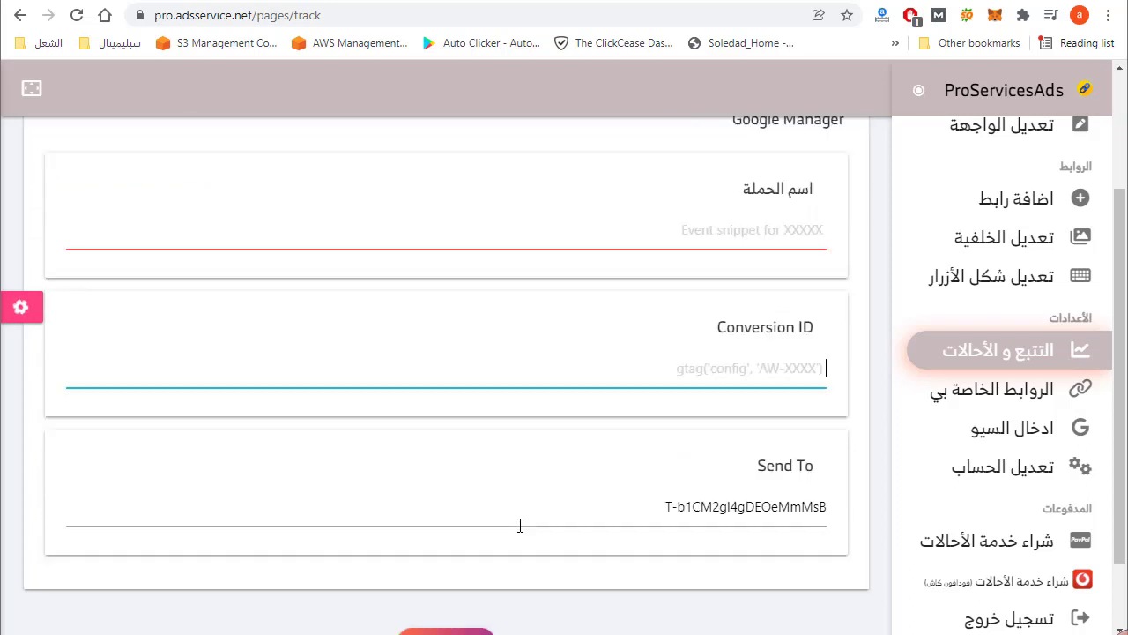
triple_click(748, 508)
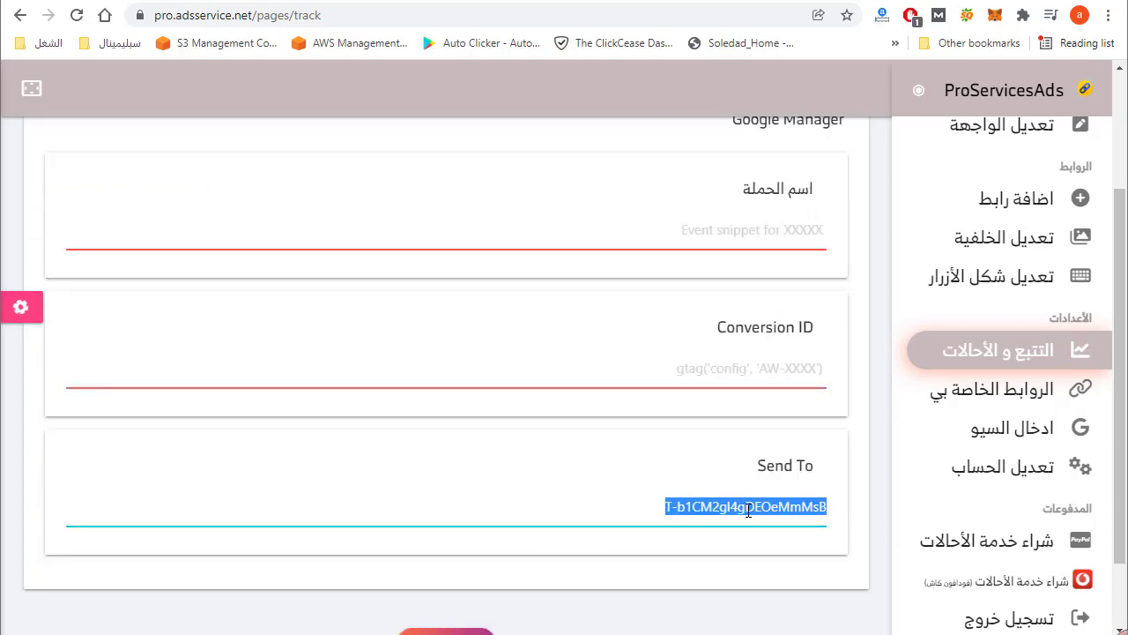
key(BackSpace)
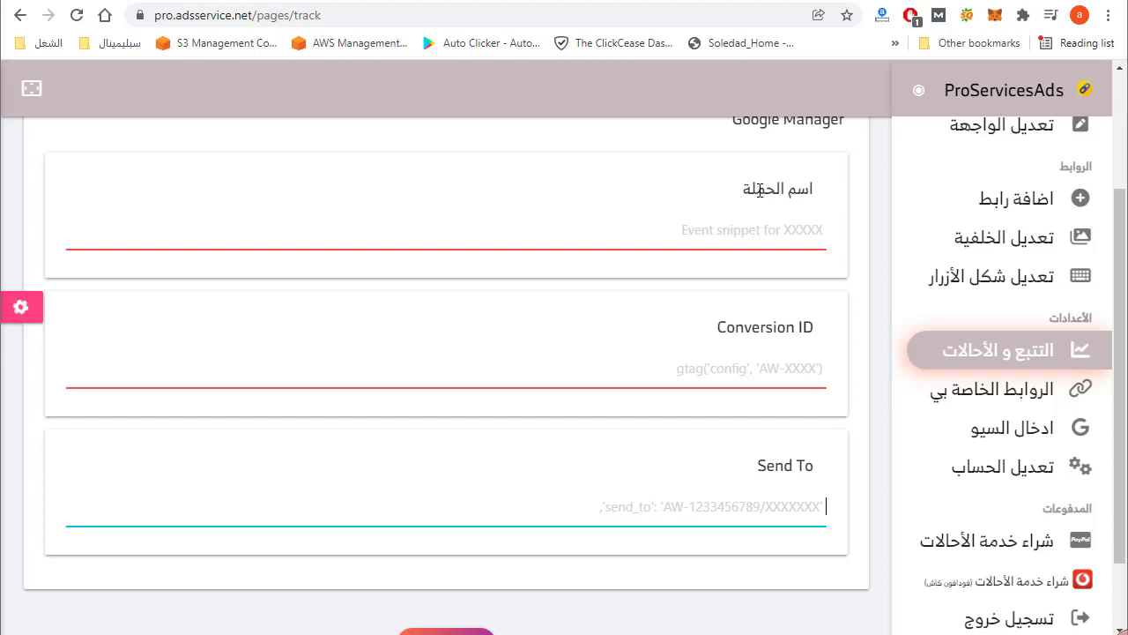
Switch back to Google Ads and bring up the event snippet code of the callpro conversion
click(643, 0)
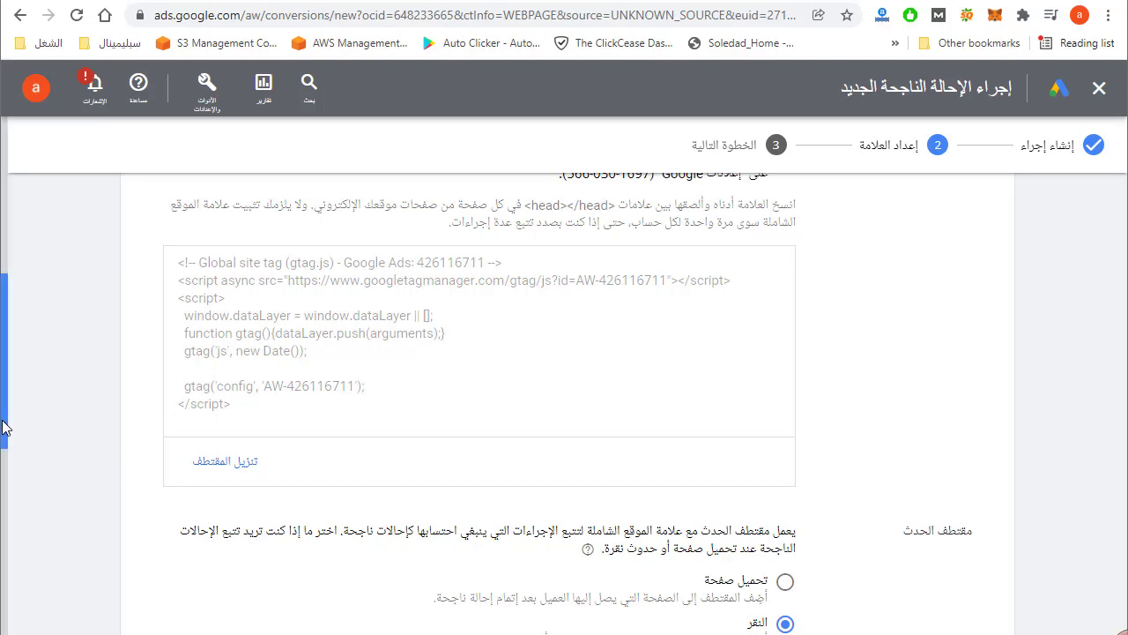
drag(4, 431, 10, 578)
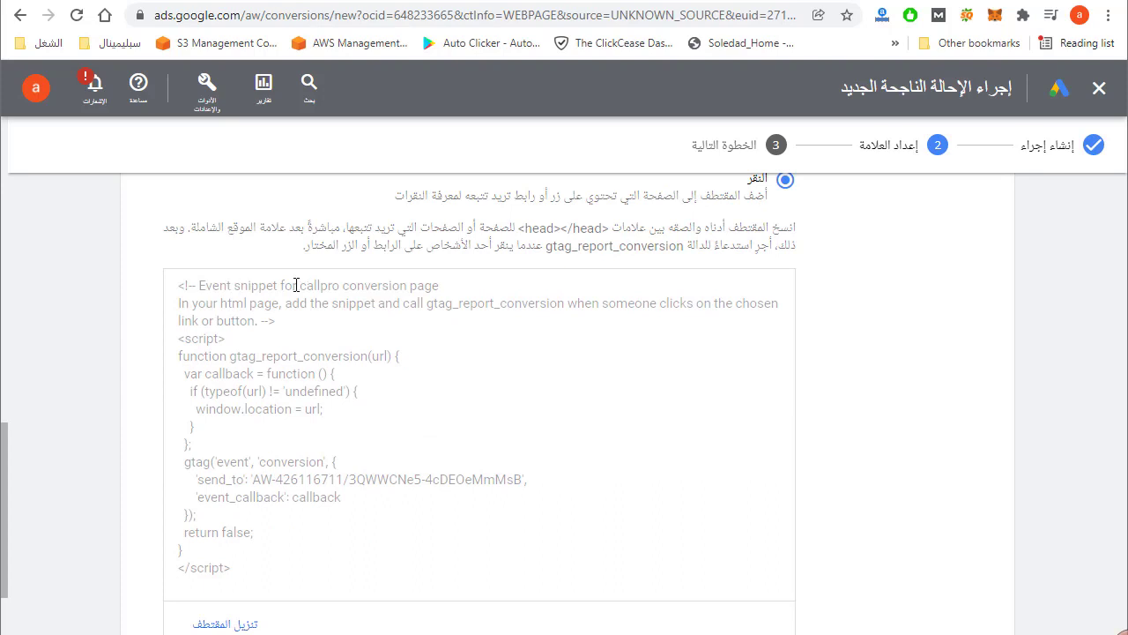
Try to select only the name callpro in the first line of the event snippet code
drag(299, 285, 330, 285)
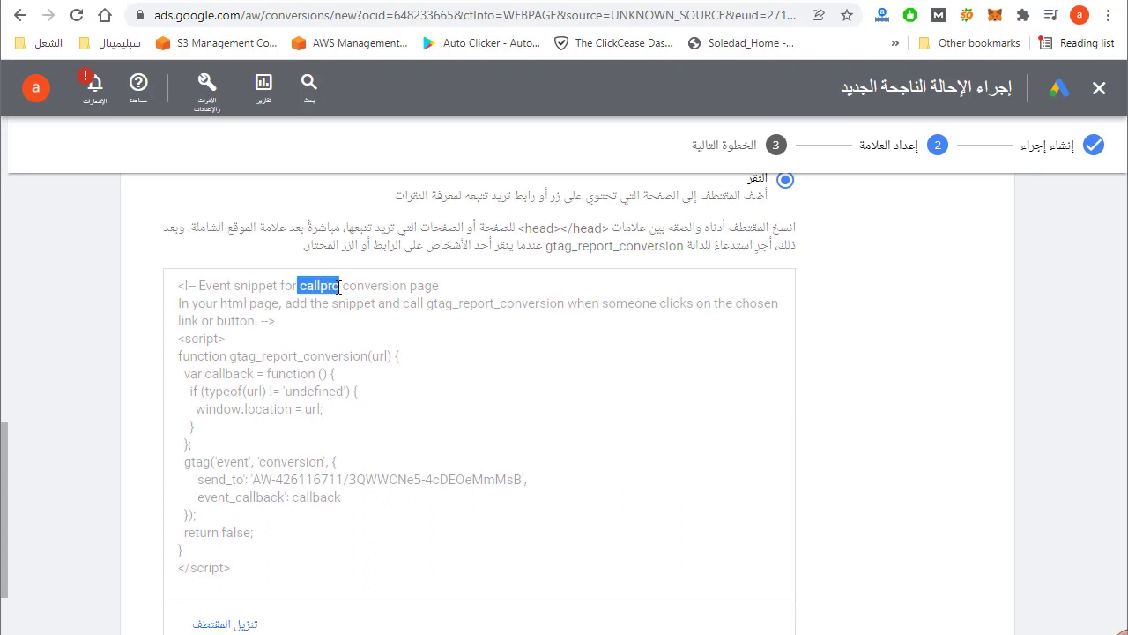
key(ctrl+a)
click(333, 289)
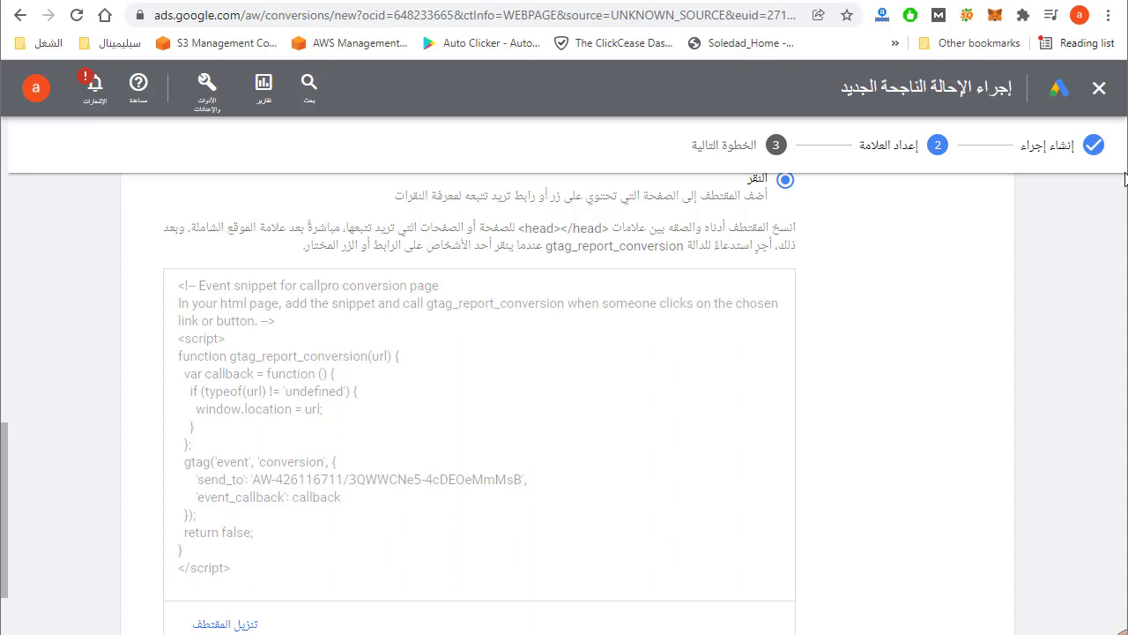
drag(299, 285, 344, 284)
key(ctrl+a)
click(329, 285)
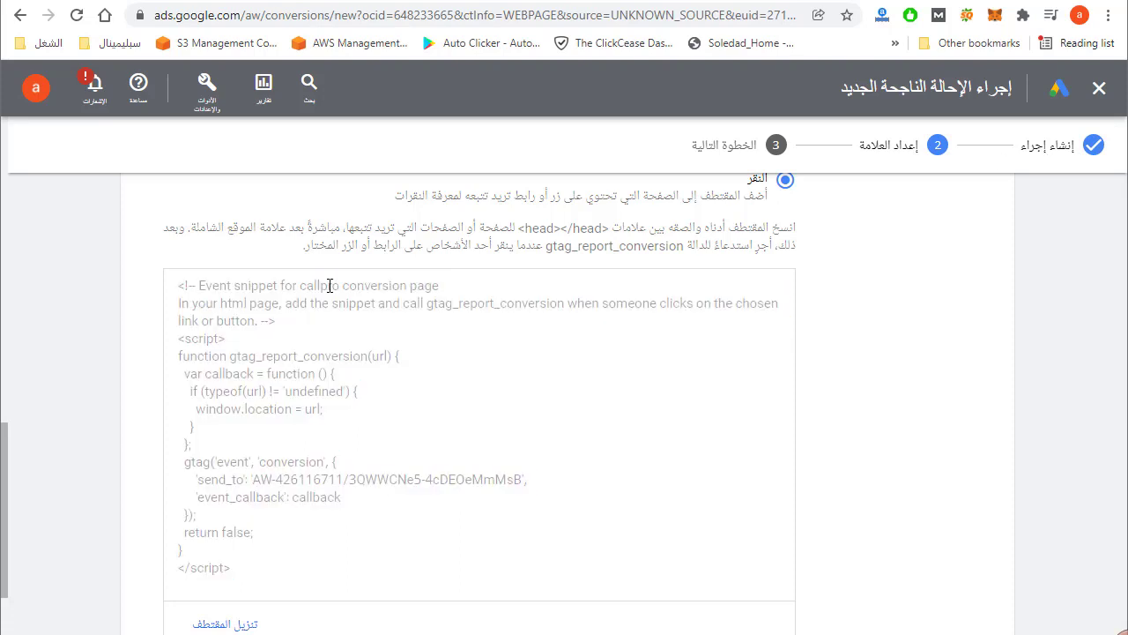
drag(259, 287, 397, 287)
key(ctrl+a)
click(256, 297)
drag(235, 287, 401, 303)
key(ctrl+a)
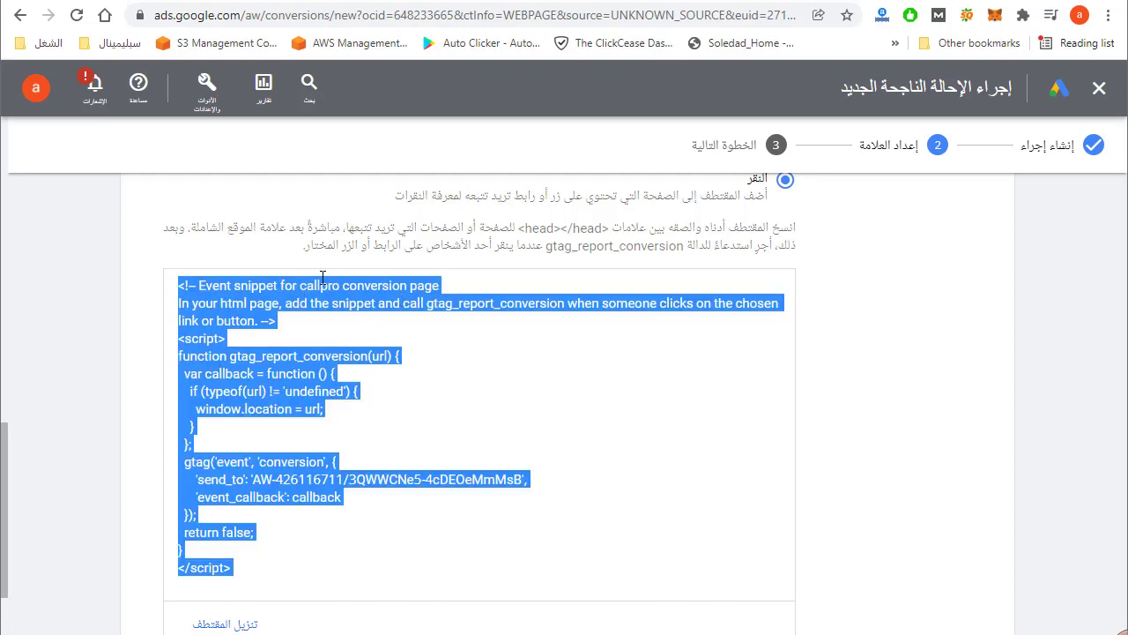
click(324, 283)
key(ctrl+a)
Download the event snippet (تنزيل المقتطف) and open the callpro text file in Notepad
drag(4, 490, 72, 543)
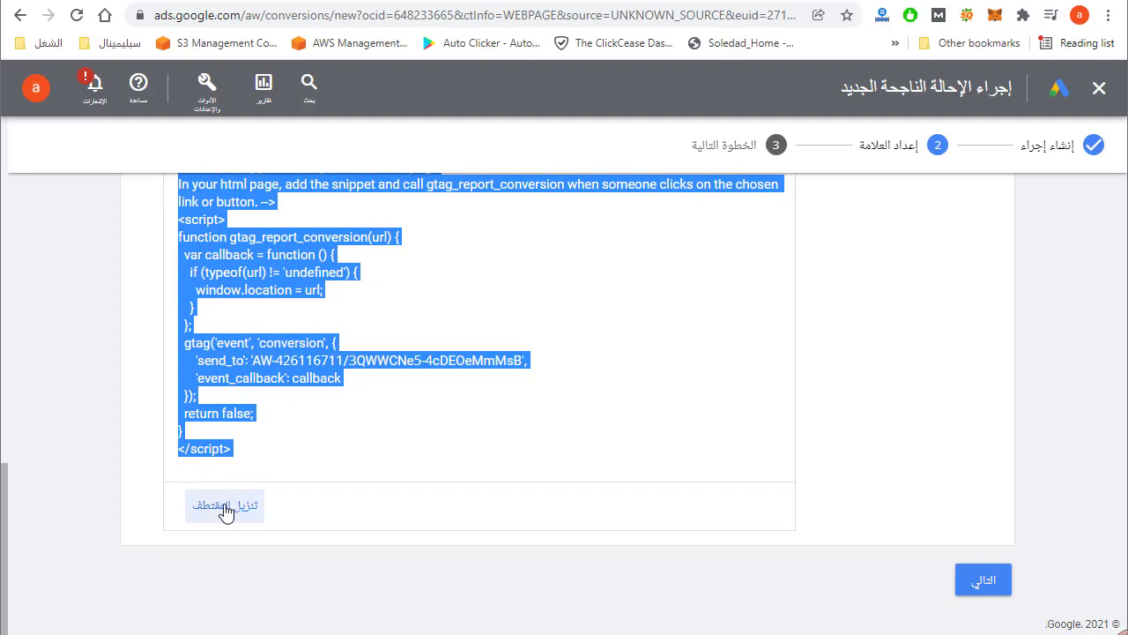
click(225, 508)
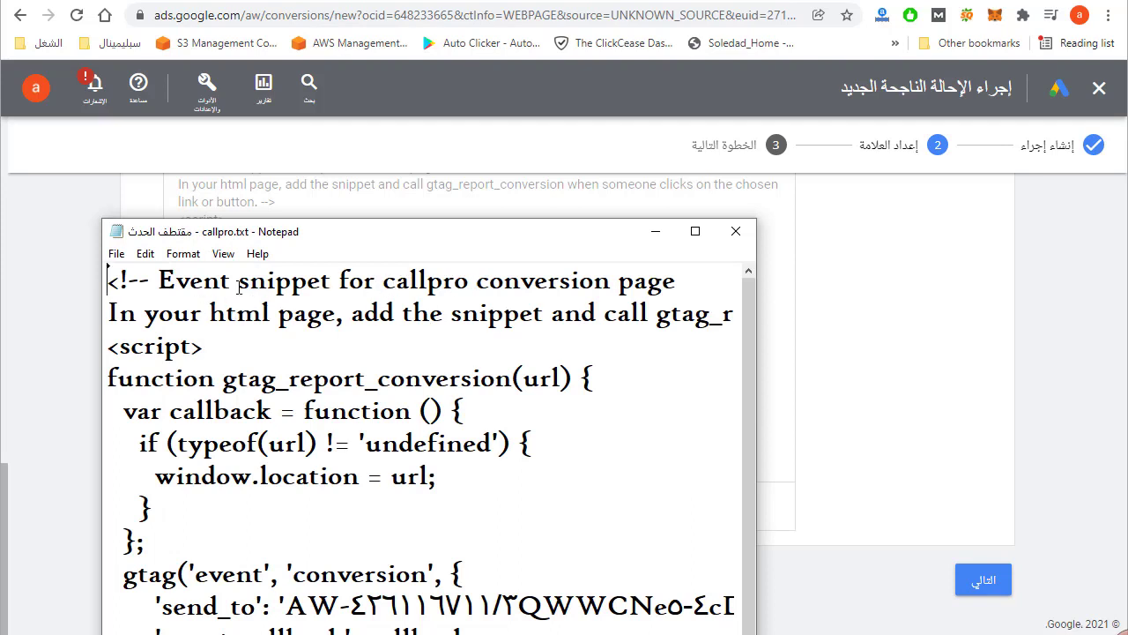
drag(157, 281, 382, 280)
key(alt+Tab)
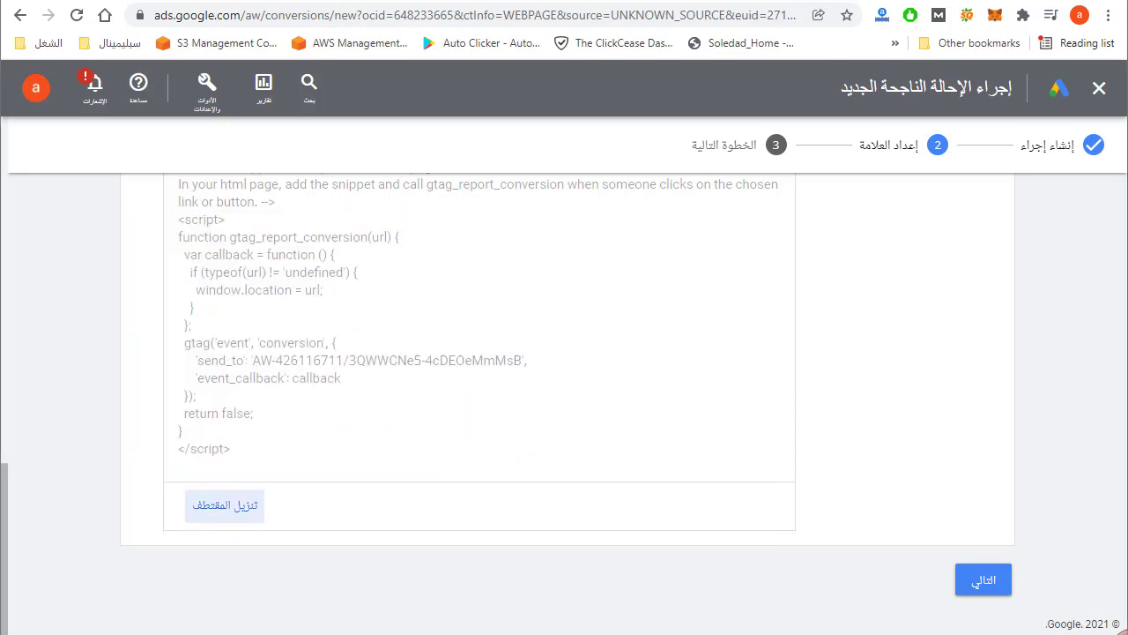
Switch to the ProServicesAds tracking page and check which part of the snippet the campaign name field (اسم الحملة) asks for
click(586, 0)
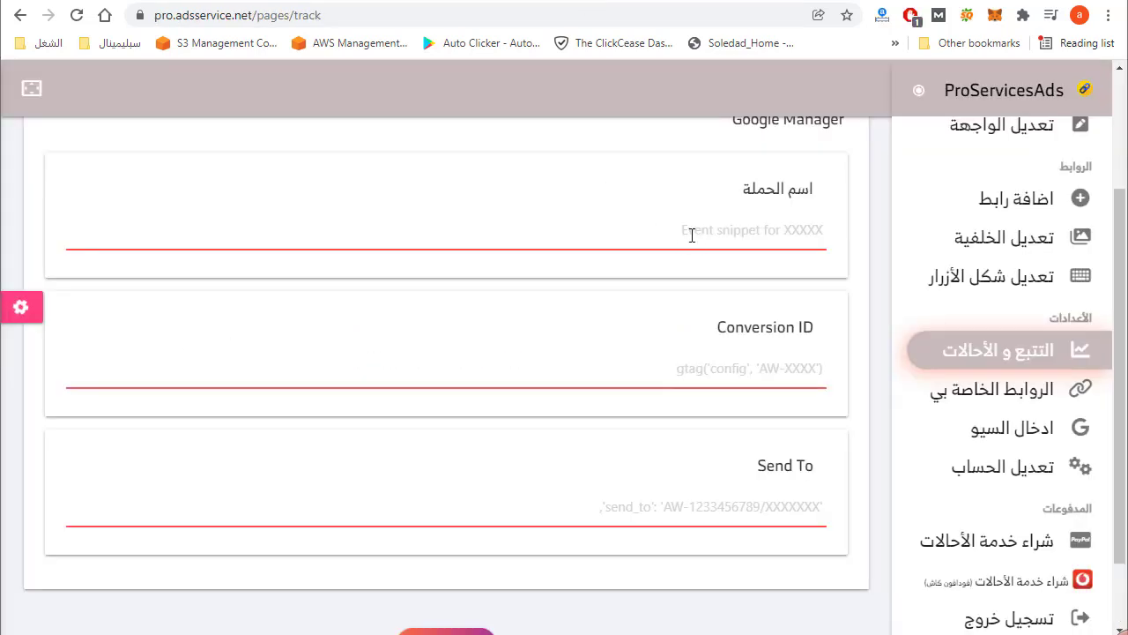
key(Return)
click(820, 230)
scroll(809, 240, up, 1)
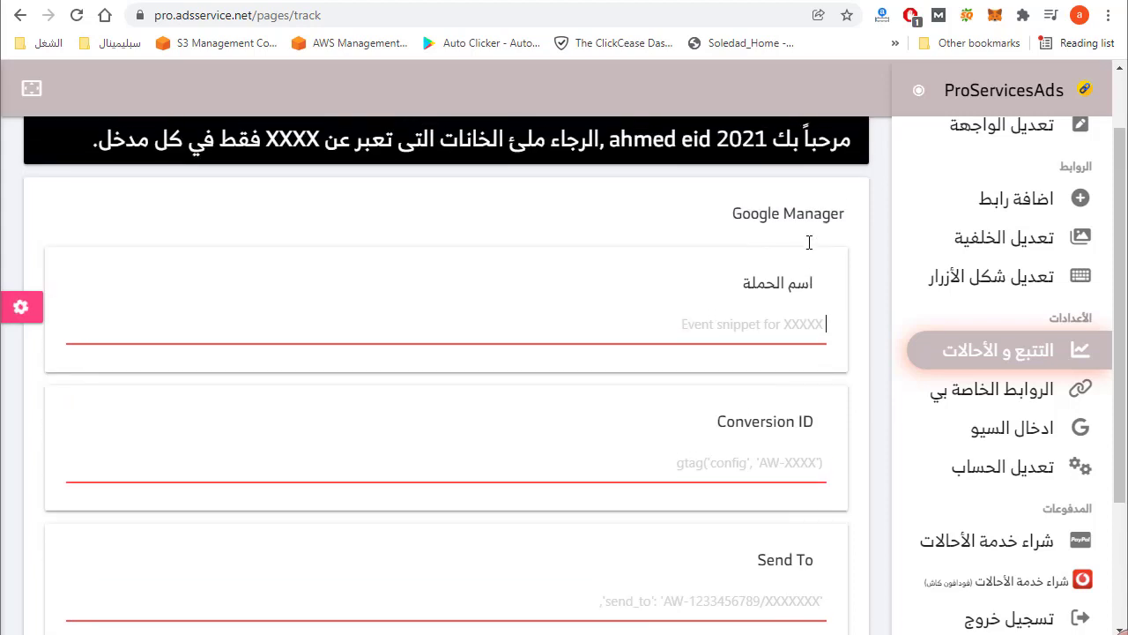
scroll(809, 241, up, 1)
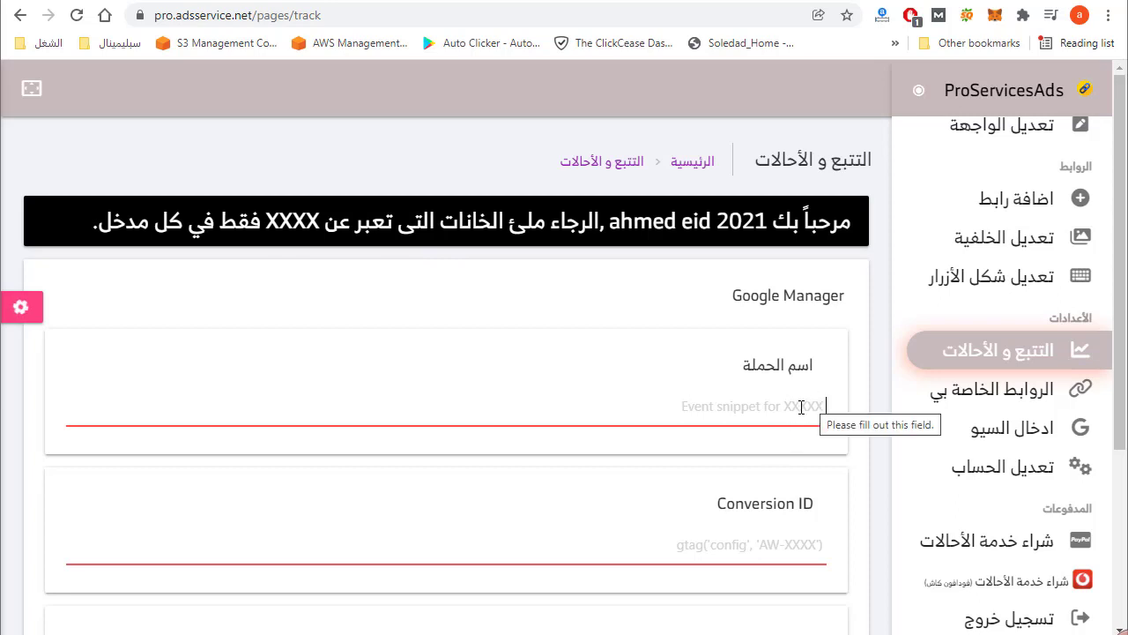
Copy callpro from the event snippet file in Notepad and paste it as the campaign name (اسم الحملة) in ProServicesAds
key(alt+Tab)
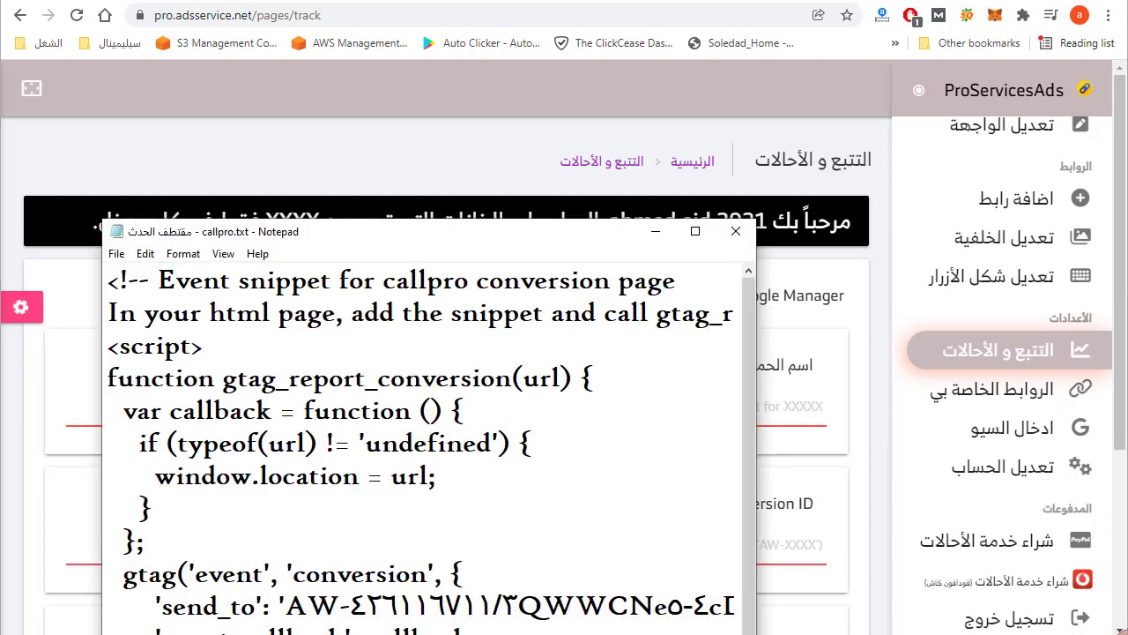
drag(587, 239, 489, 237)
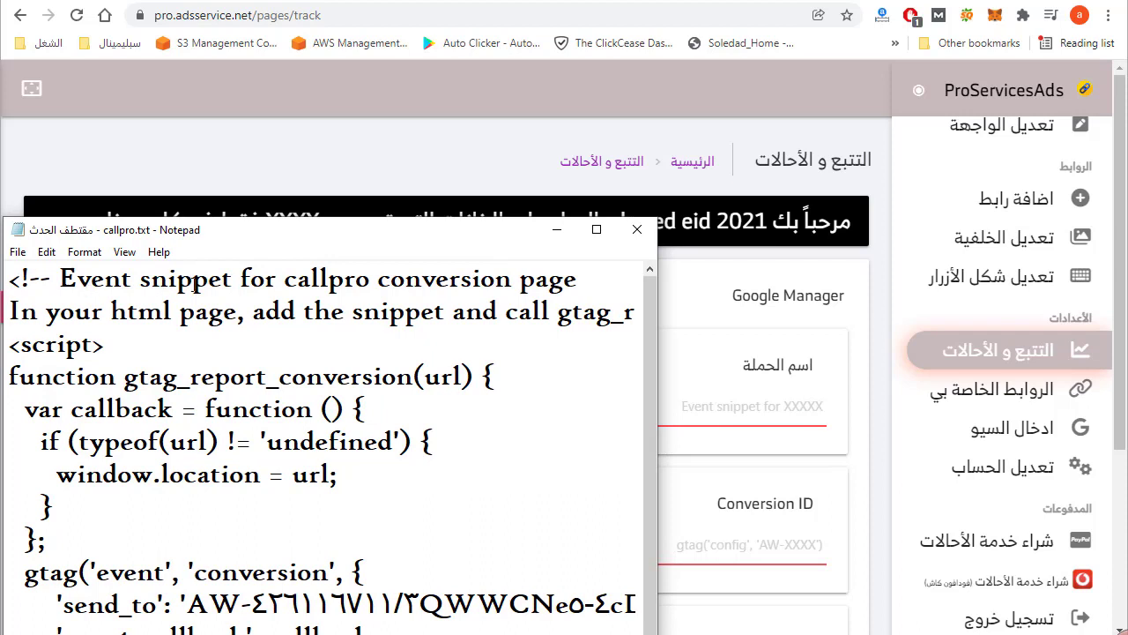
drag(283, 280, 371, 278)
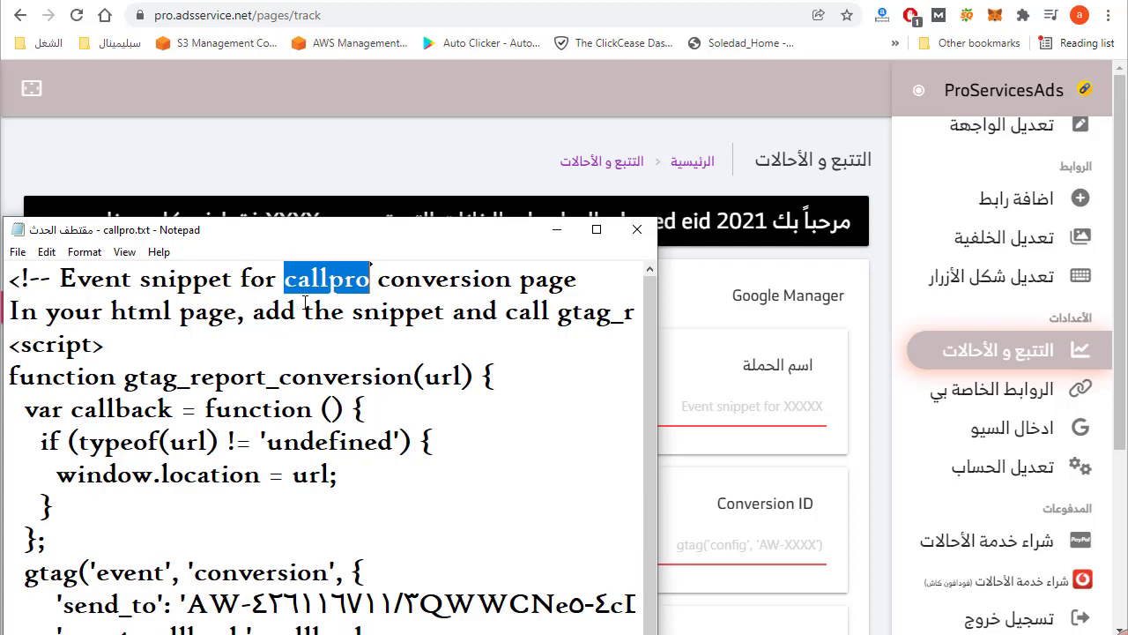
right_click(324, 267)
click(229, 329)
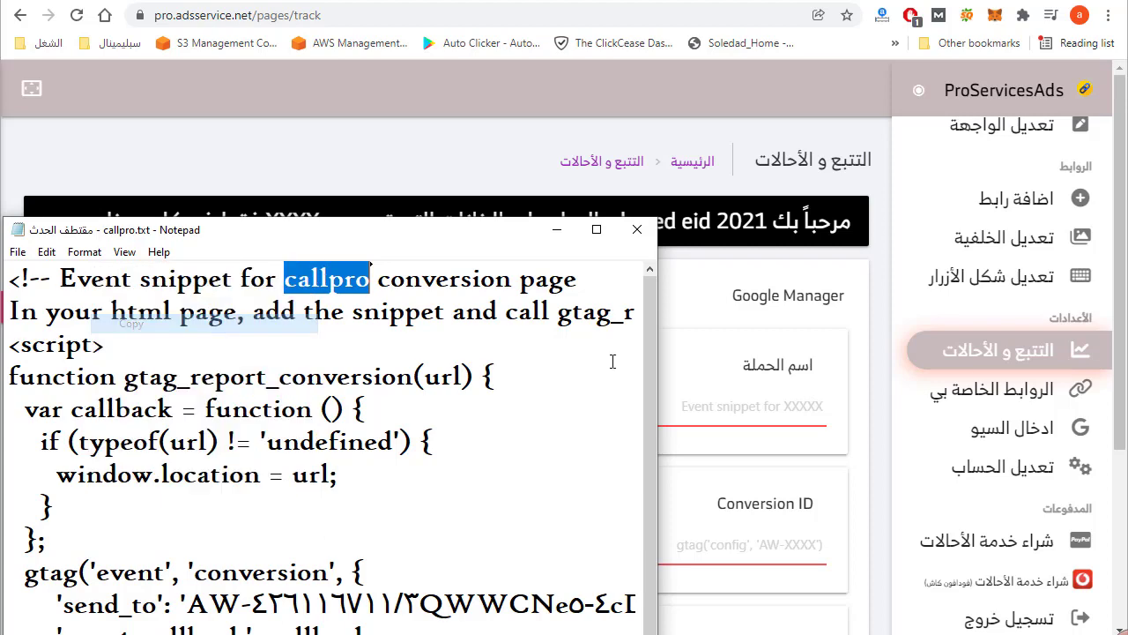
click(792, 408)
key(ctrl+v)
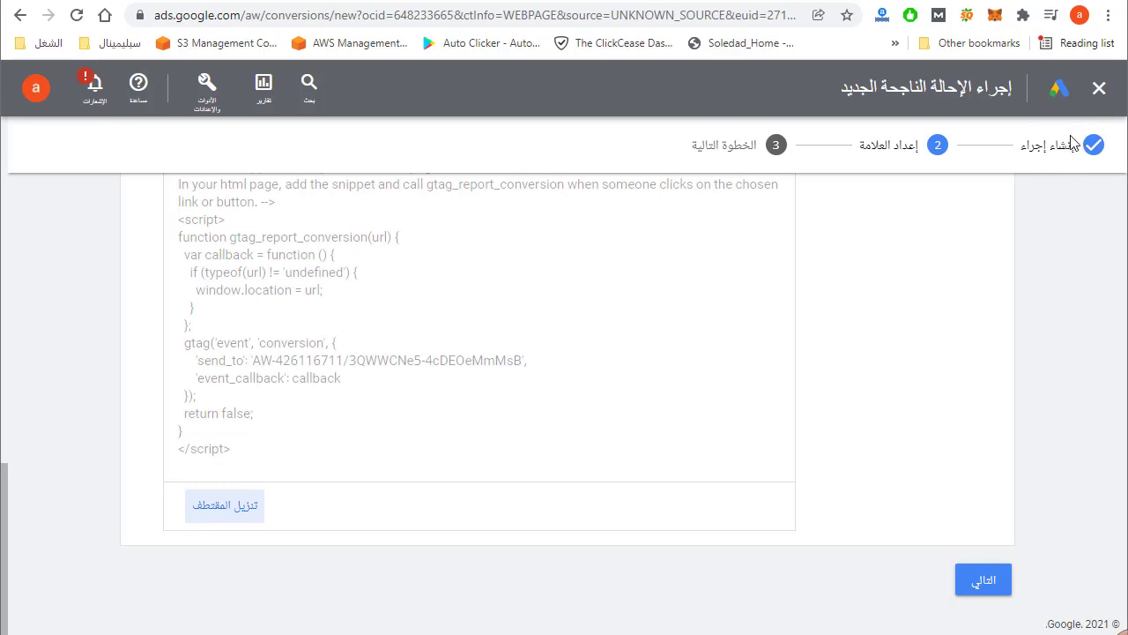
Return to Google Ads, download the global site tag snippet and open its text file in Notepad
key(alt+Tab)
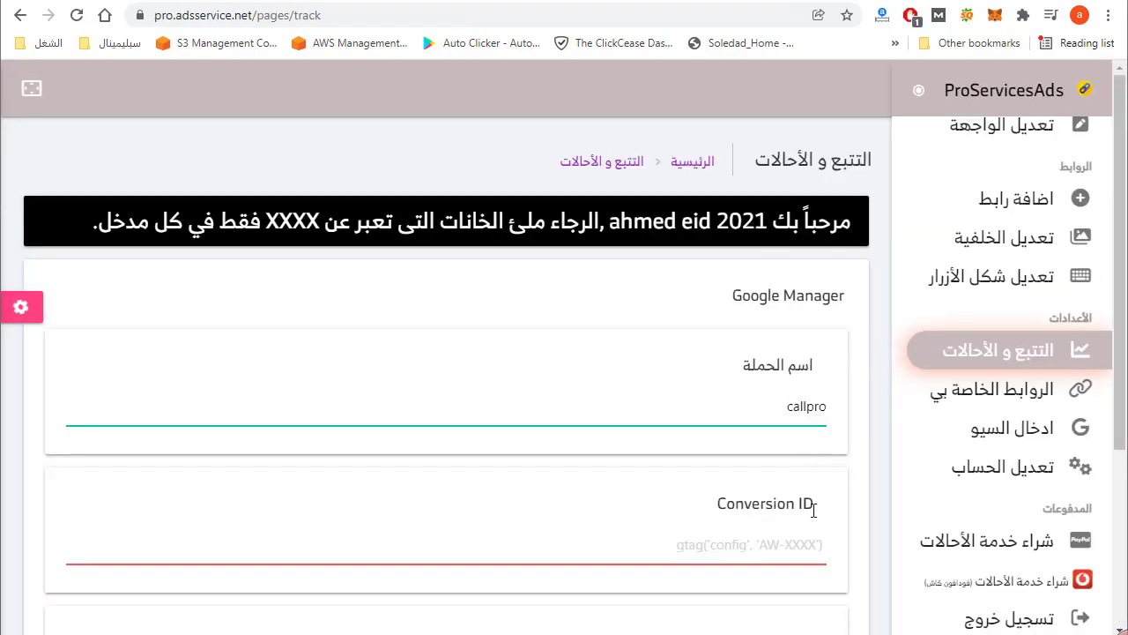
key(alt+Tab)
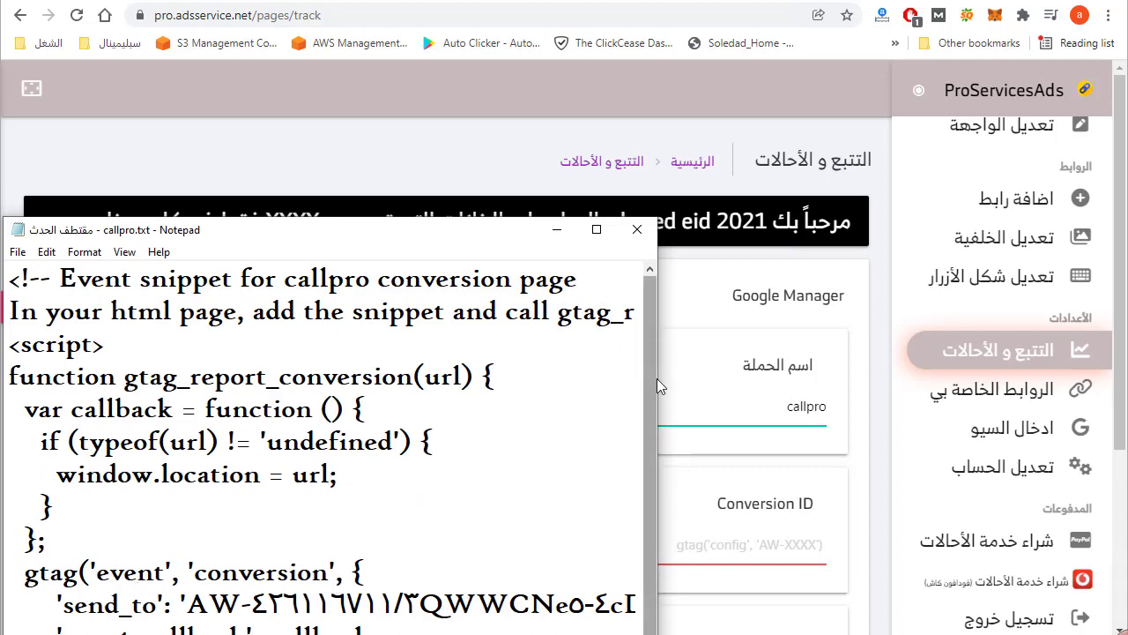
drag(661, 390, 994, 391)
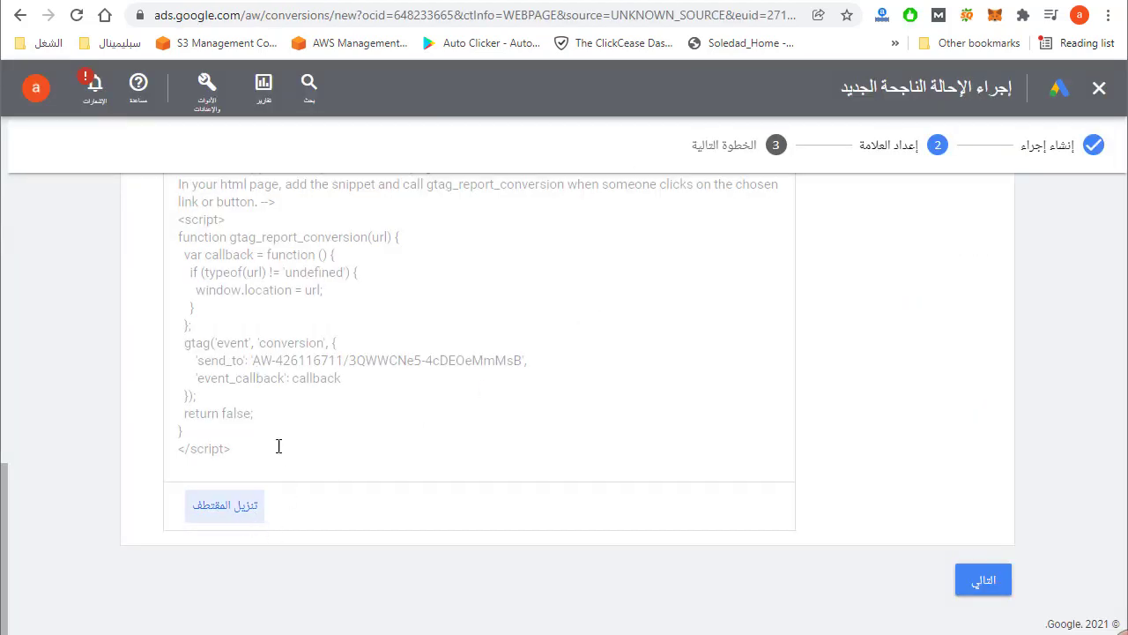
drag(10, 549, 9, 478)
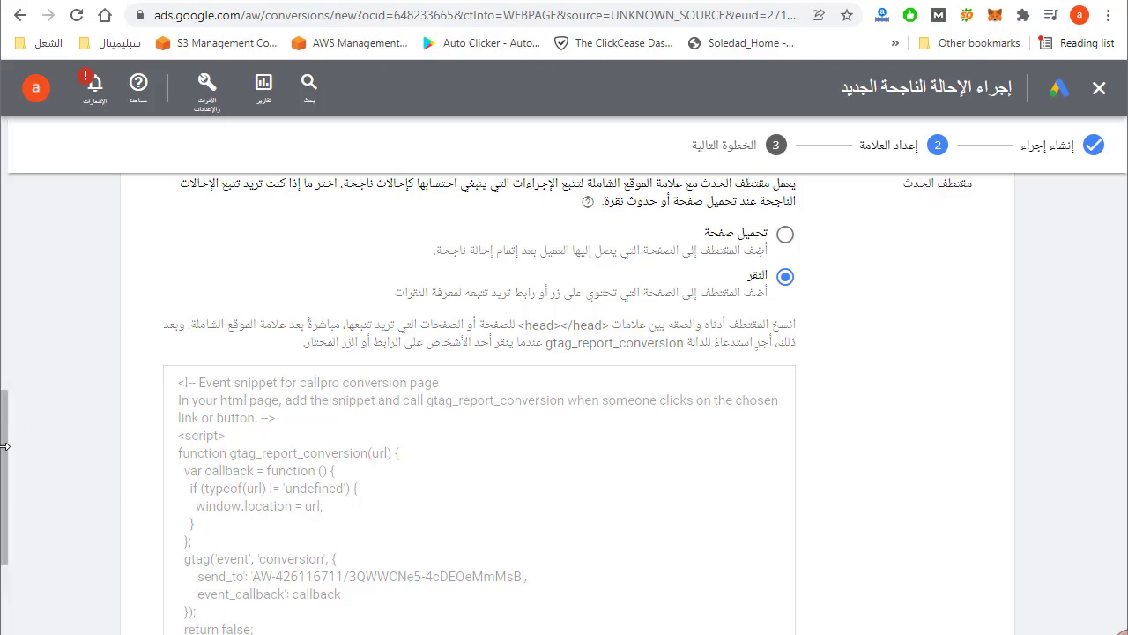
drag(5, 465, 20, 331)
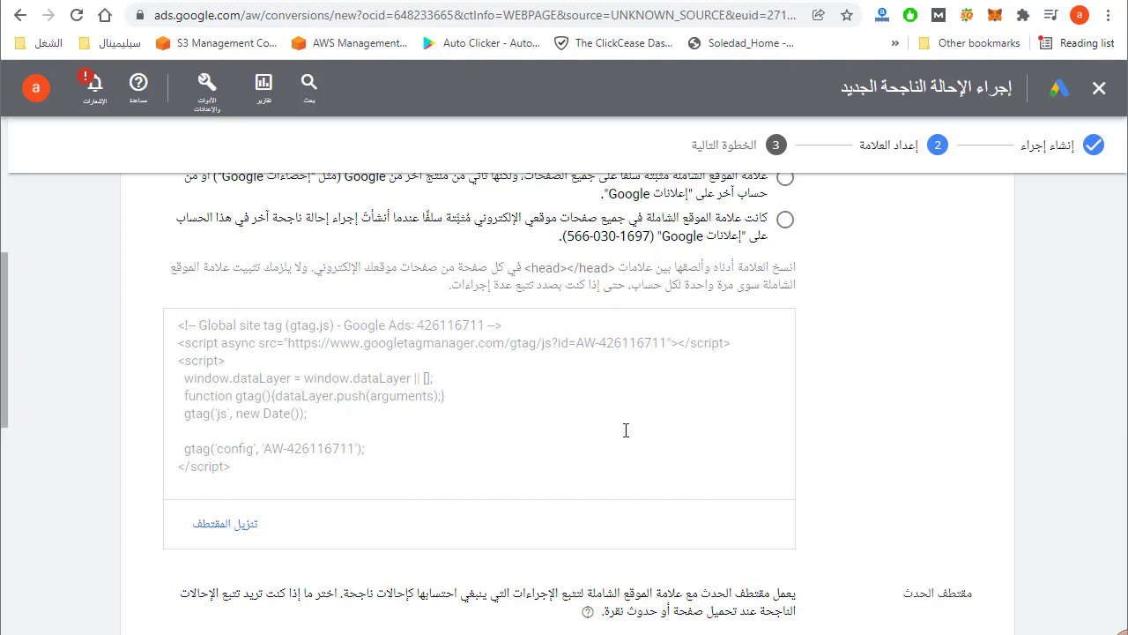
drag(558, 343, 687, 343)
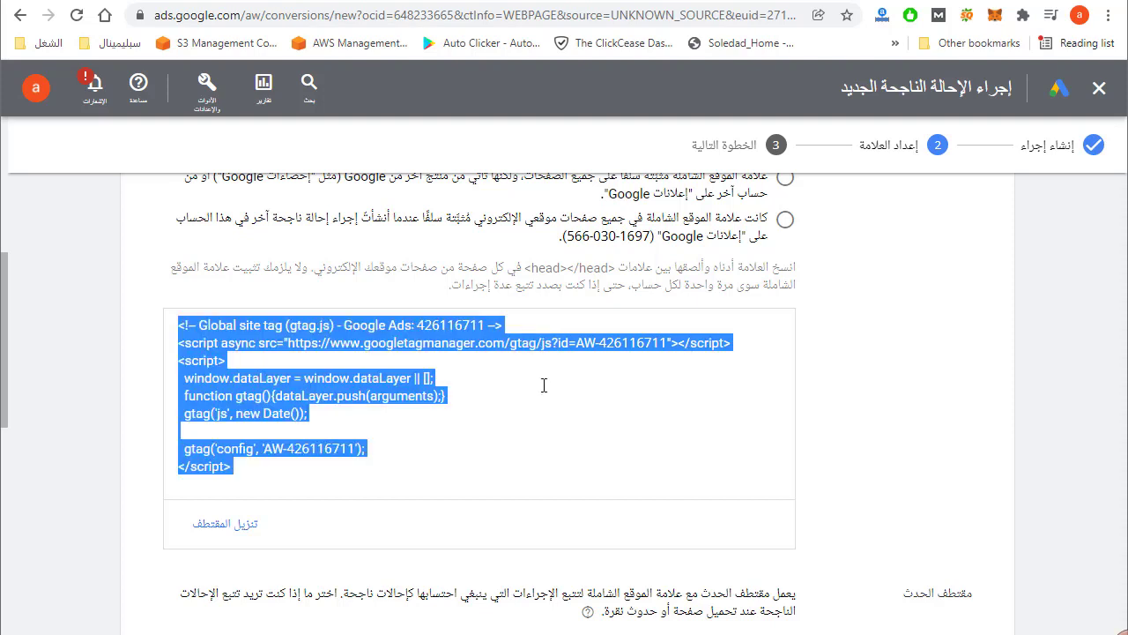
click(227, 527)
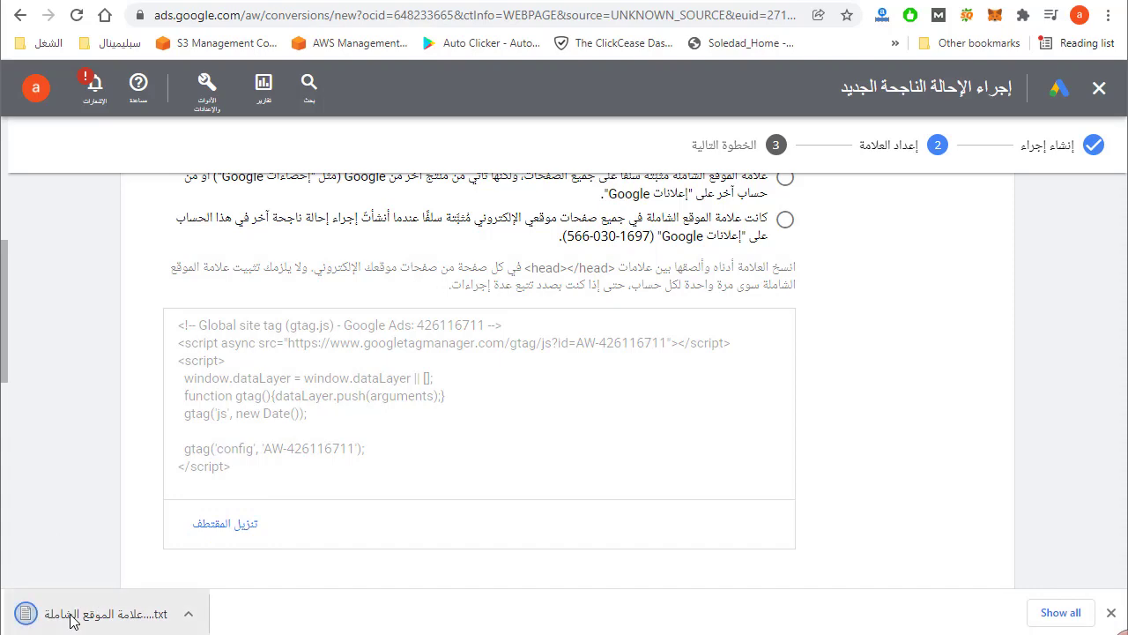
click(72, 617)
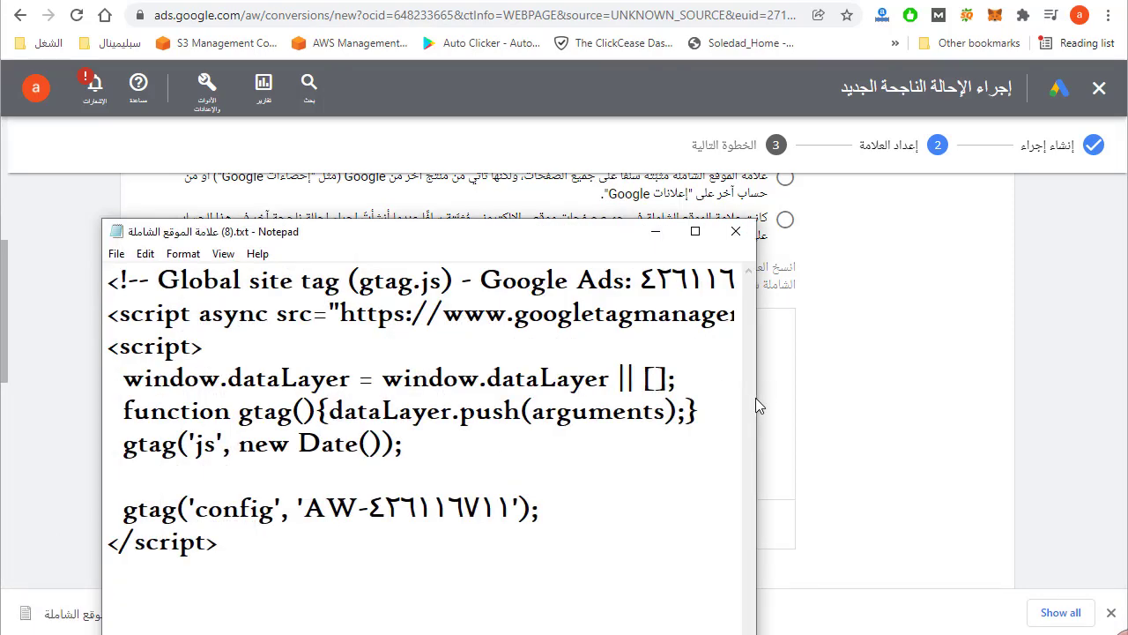
Widen and reposition the Notepad window and highlight the id=AW- value in the global site tag's script line
drag(758, 409, 1040, 375)
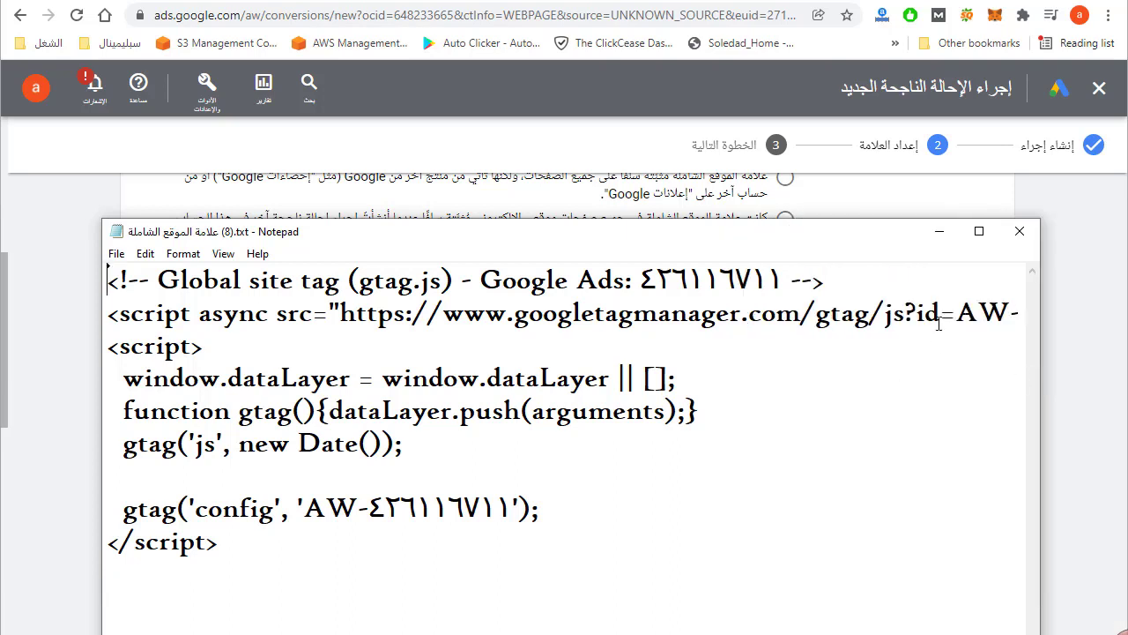
drag(859, 247, 605, 162)
drag(789, 343, 978, 337)
drag(663, 231, 908, 227)
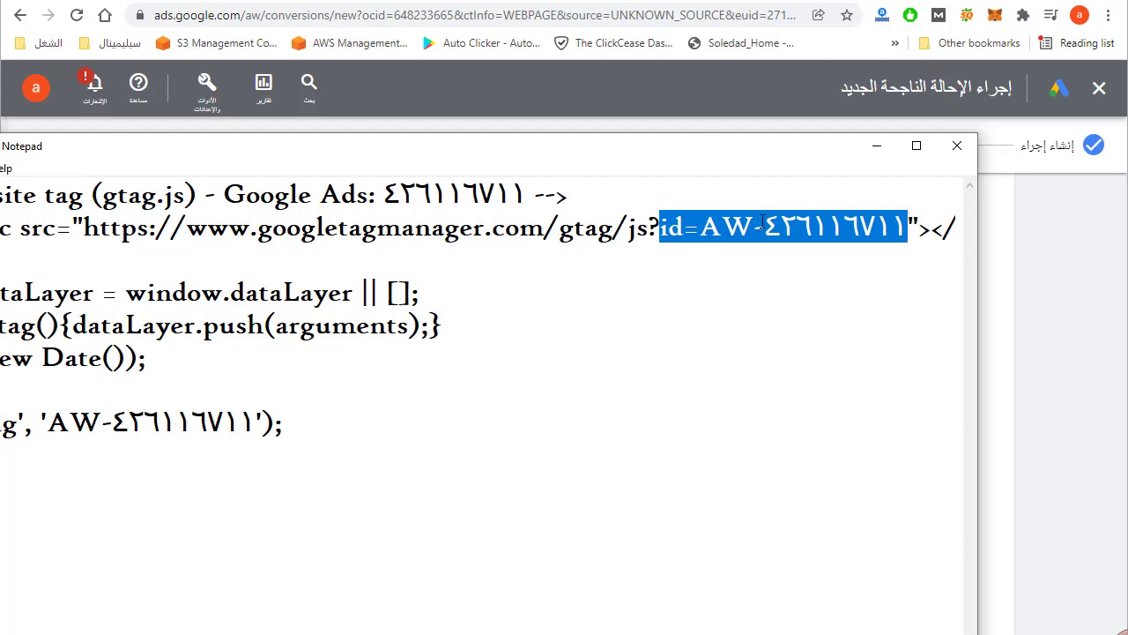
Copy only the digits after AW- from the global site tag file and paste them into the Conversion ID field in ProServicesAds
click(577, 2)
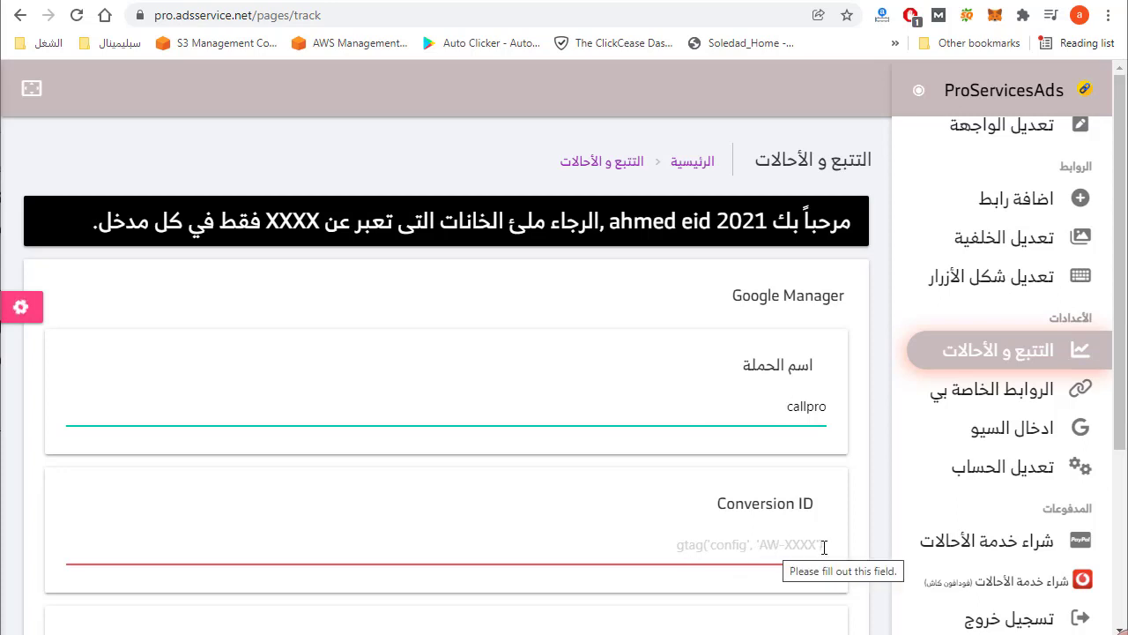
click(780, 545)
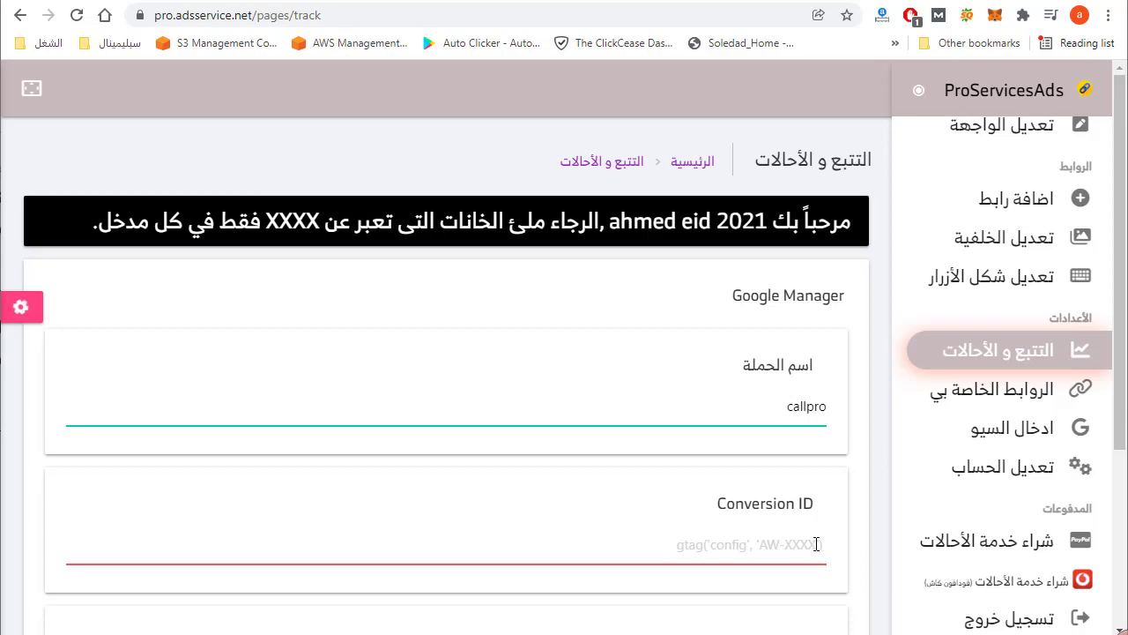
key(alt+Tab)
key(Right)
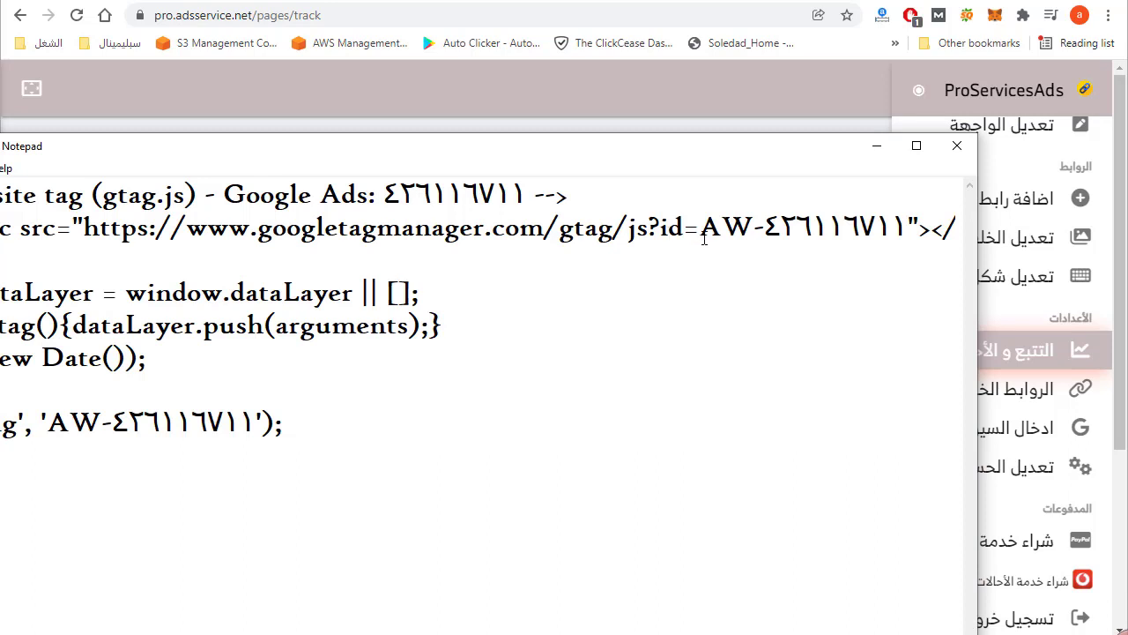
drag(770, 222, 907, 218)
right_click(857, 222)
click(714, 279)
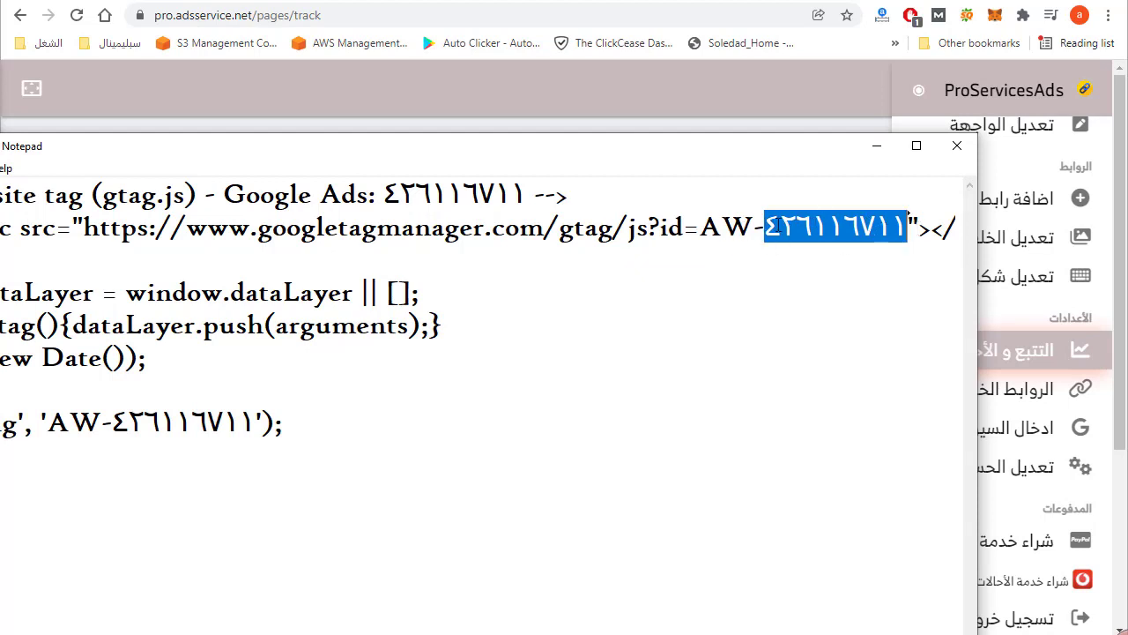
right_click(821, 231)
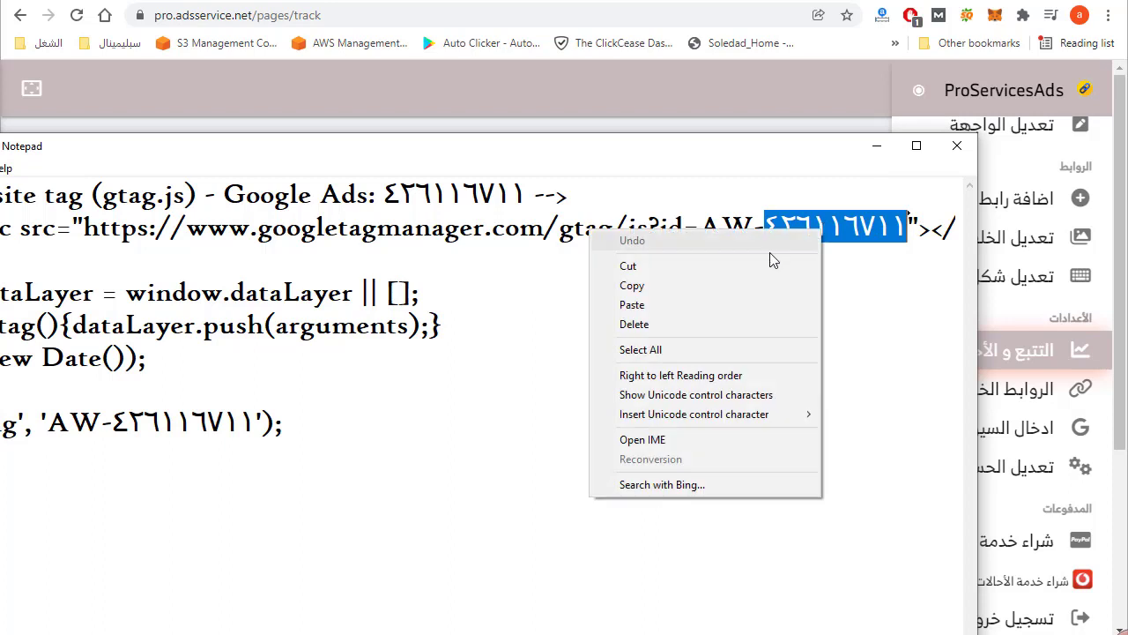
click(738, 286)
click(876, 146)
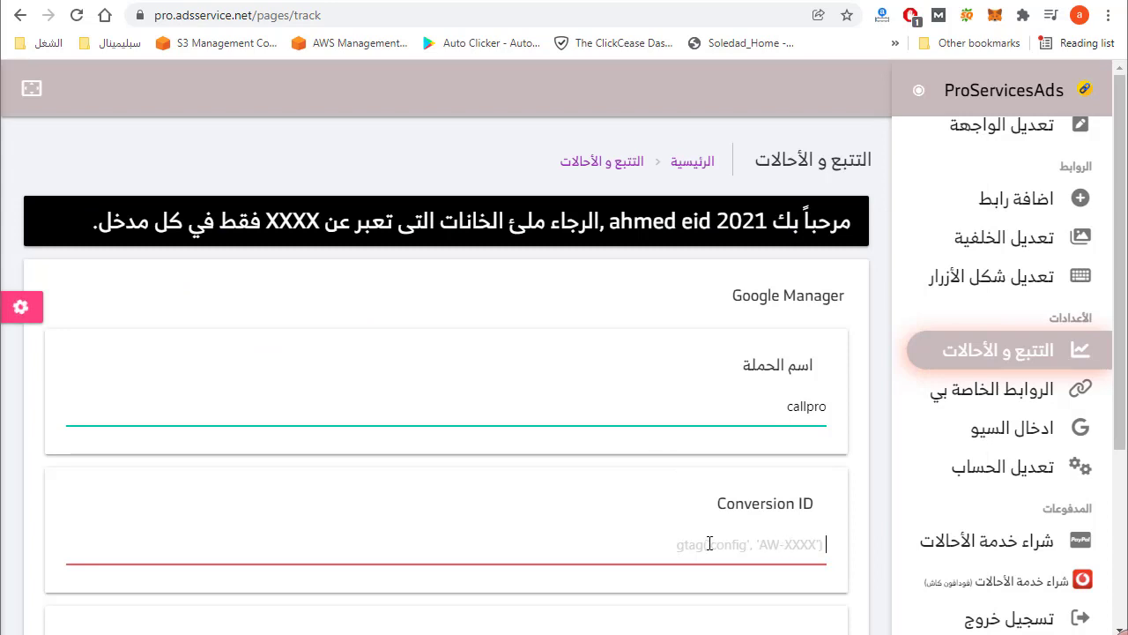
right_click(784, 552)
click(828, 387)
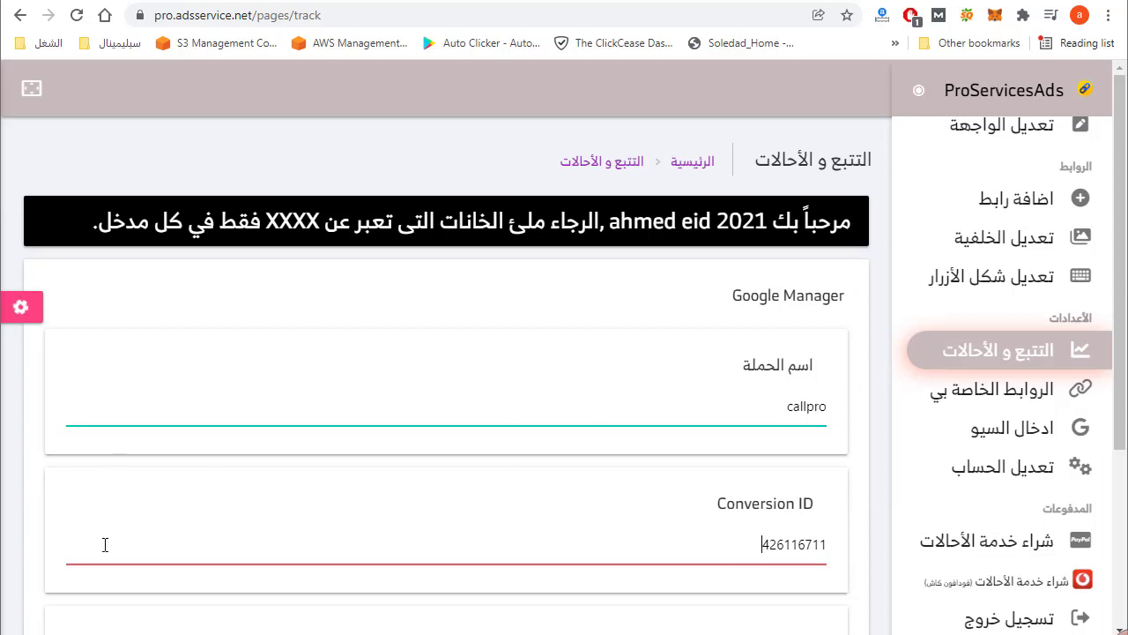
Bring up the callpro event snippet in Notepad and move its window so the whole send_to line shows
scroll(103, 544, down, 3)
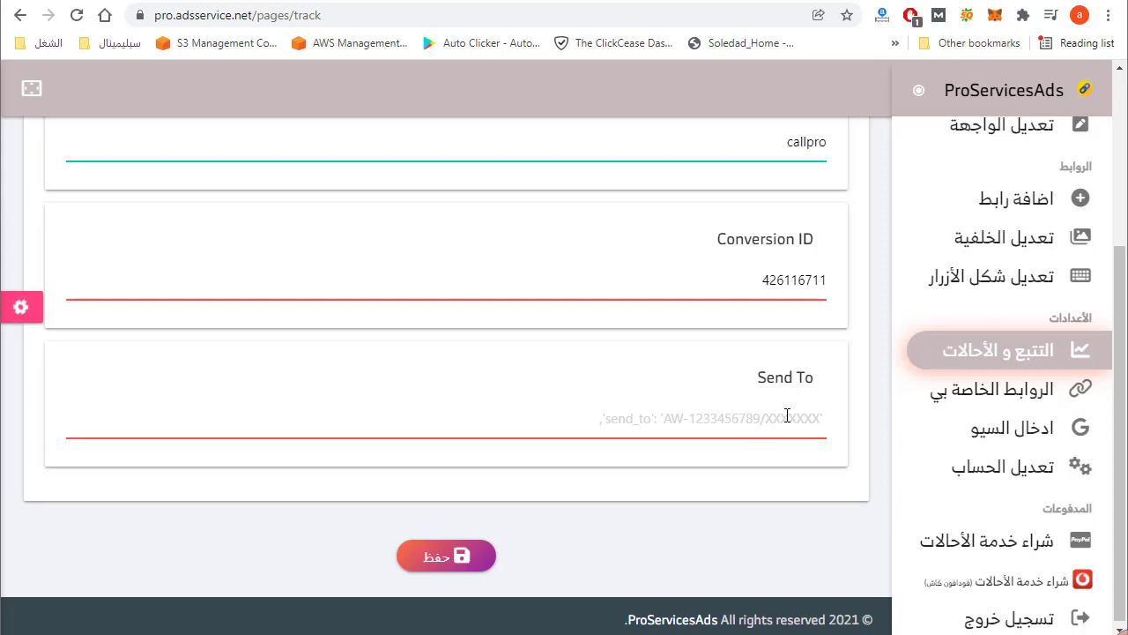
key(alt+Tab)
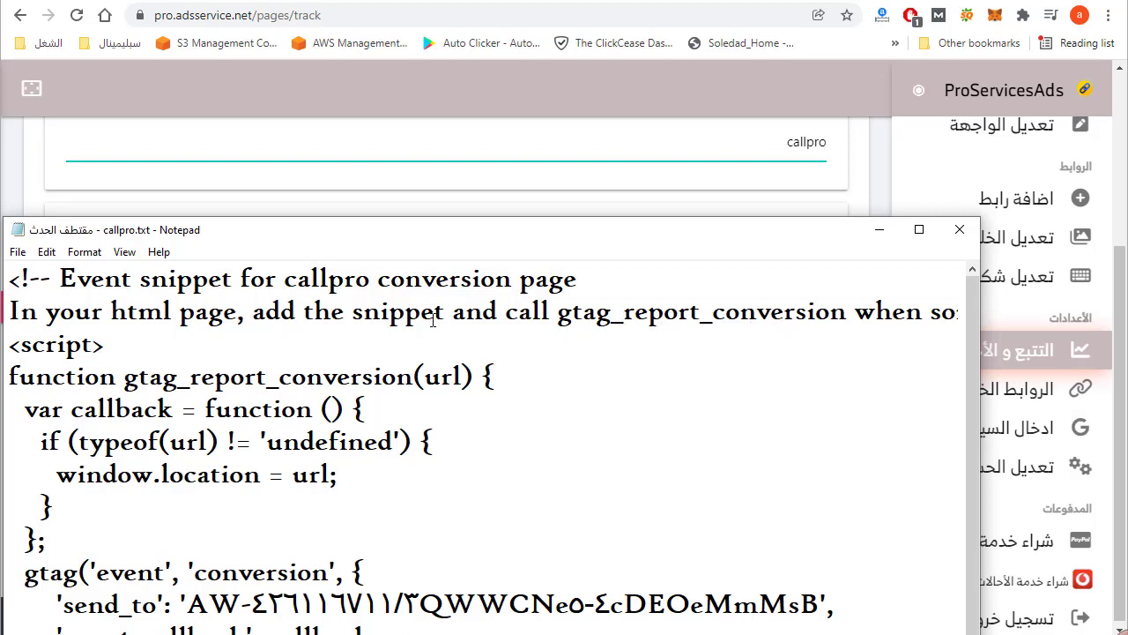
drag(286, 287, 379, 267)
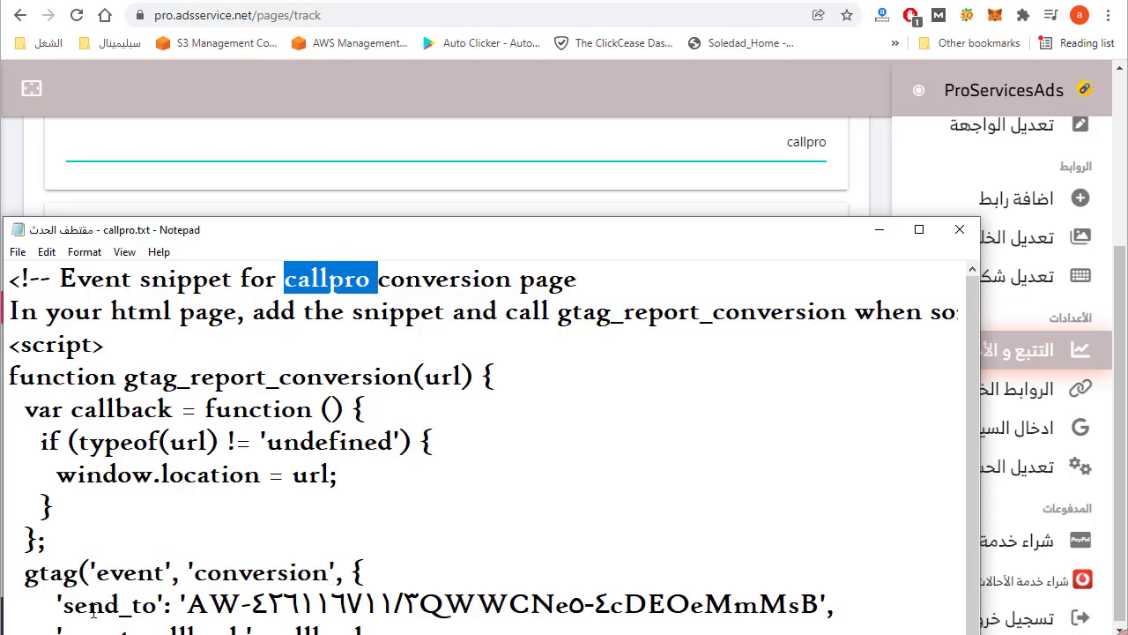
drag(404, 231, 554, 78)
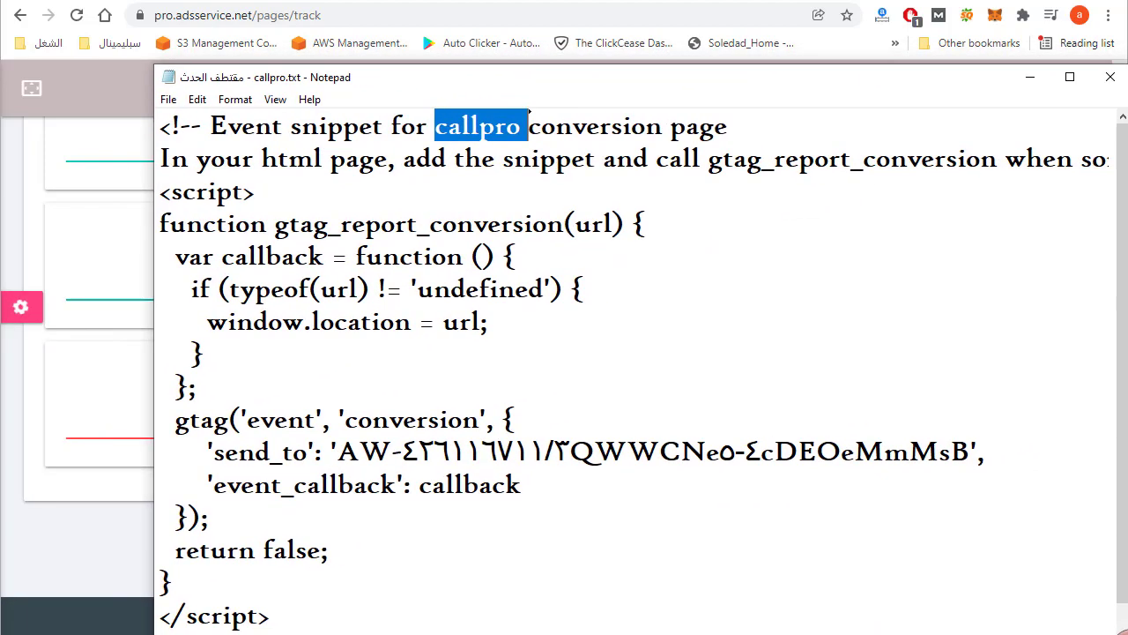
Close the global site tag text file and return to the callpro event snippet in Notepad
mouse_move(540, 634)
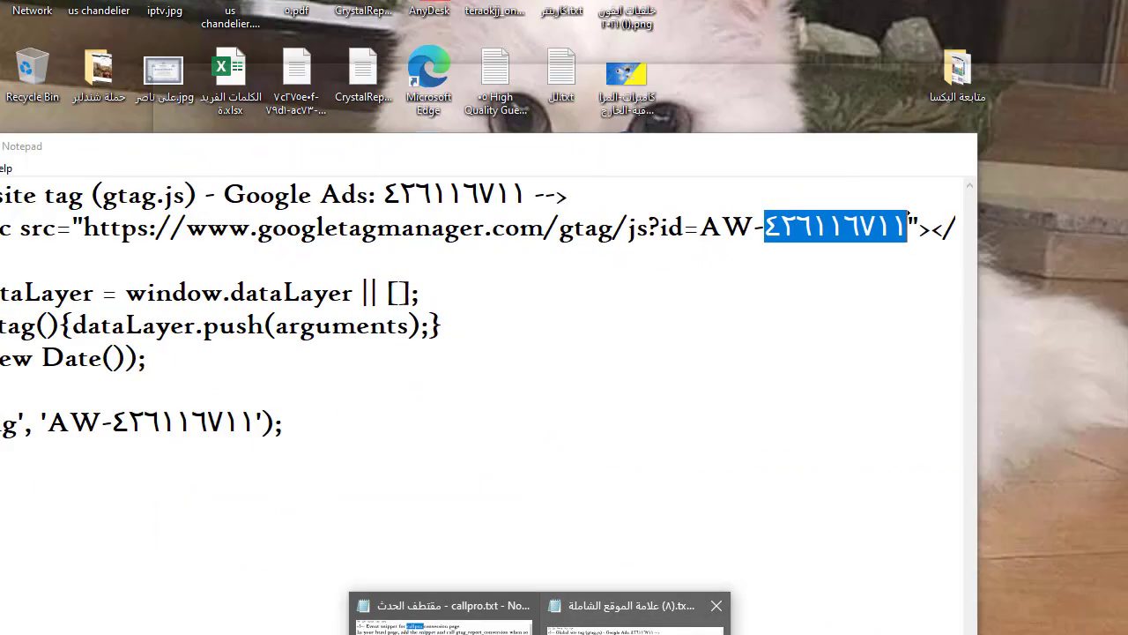
click(644, 613)
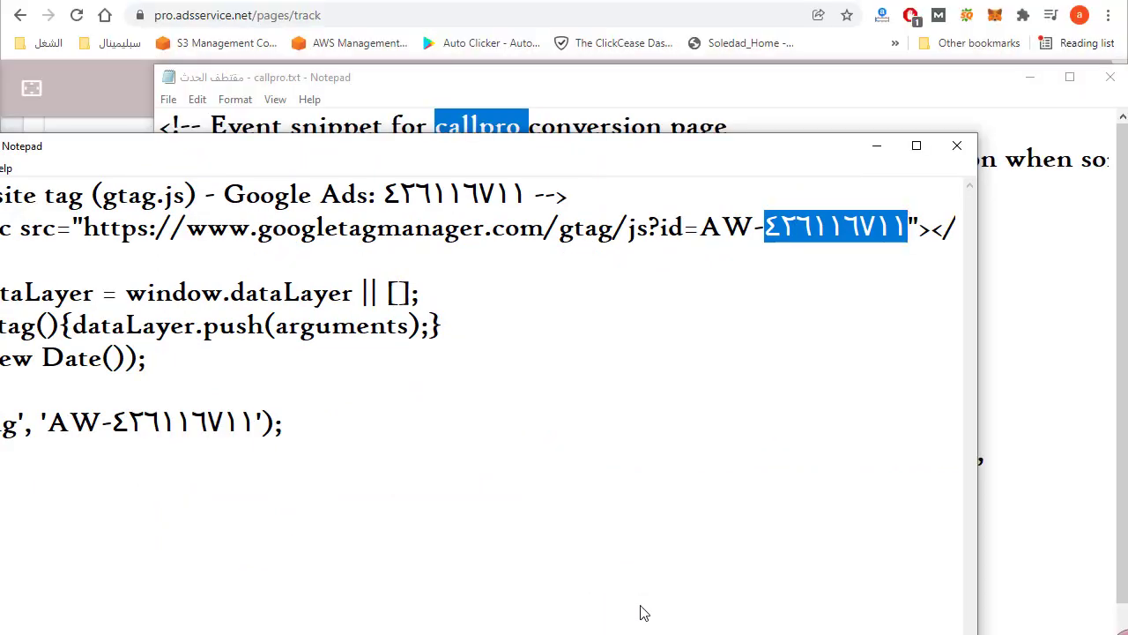
drag(617, 160, 679, 296)
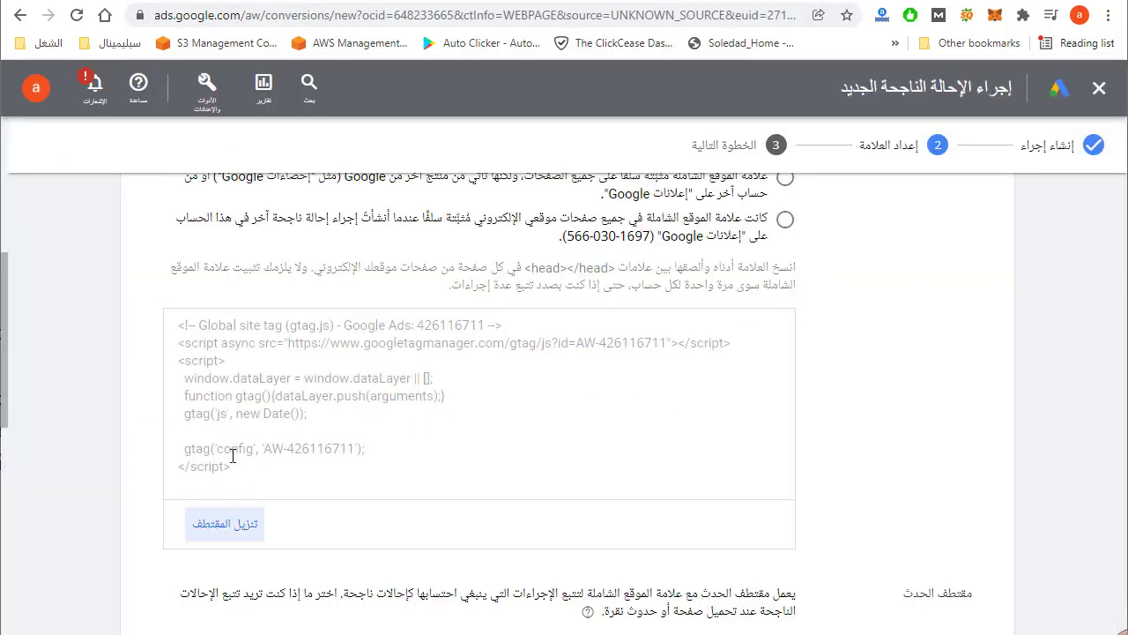
drag(8, 420, 29, 578)
drag(31, 533, 58, 611)
key(alt+Tab)
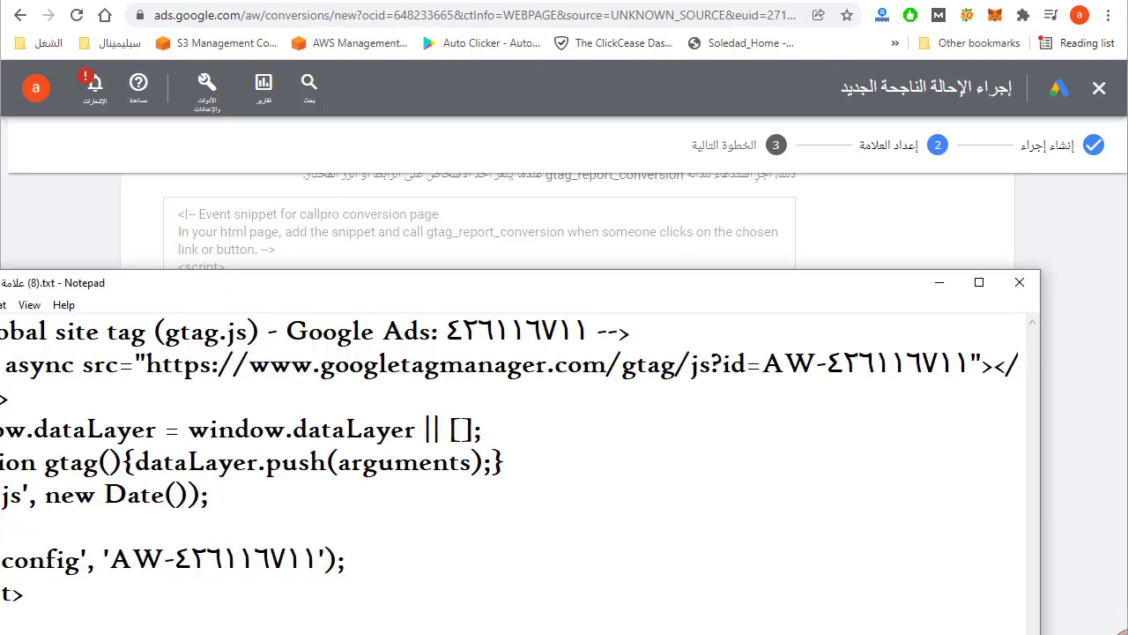
click(1020, 283)
key(alt+Tab)
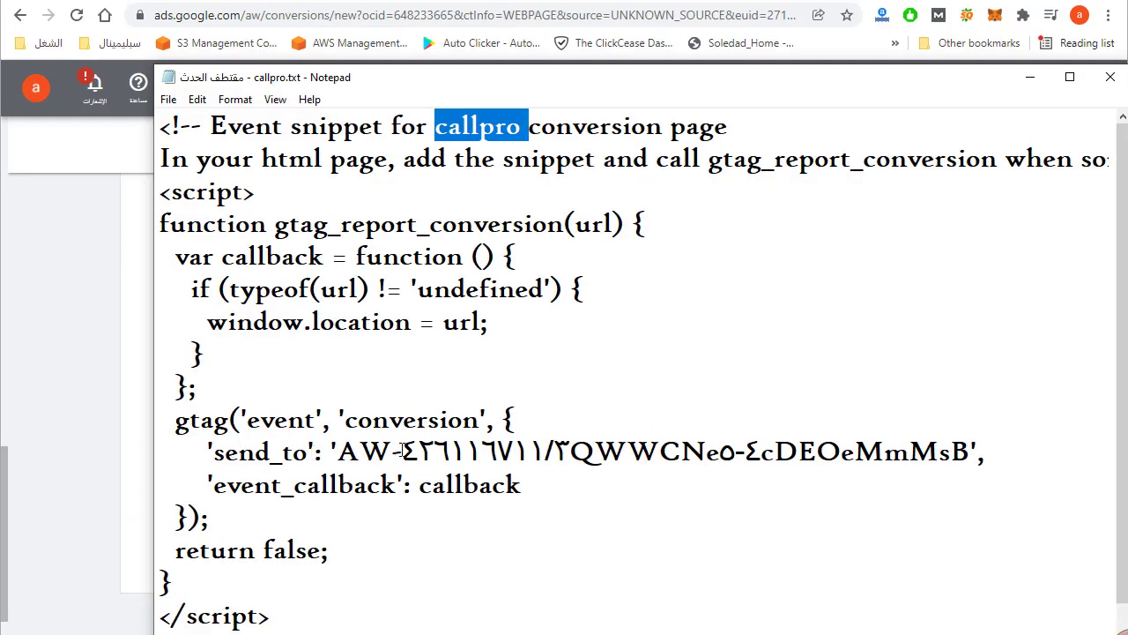
Copy only the send_to code after the slash from the event snippet, paste it into Send To in ProServicesAds, and save the tracking settings
drag(546, 452, 971, 452)
click(556, 450)
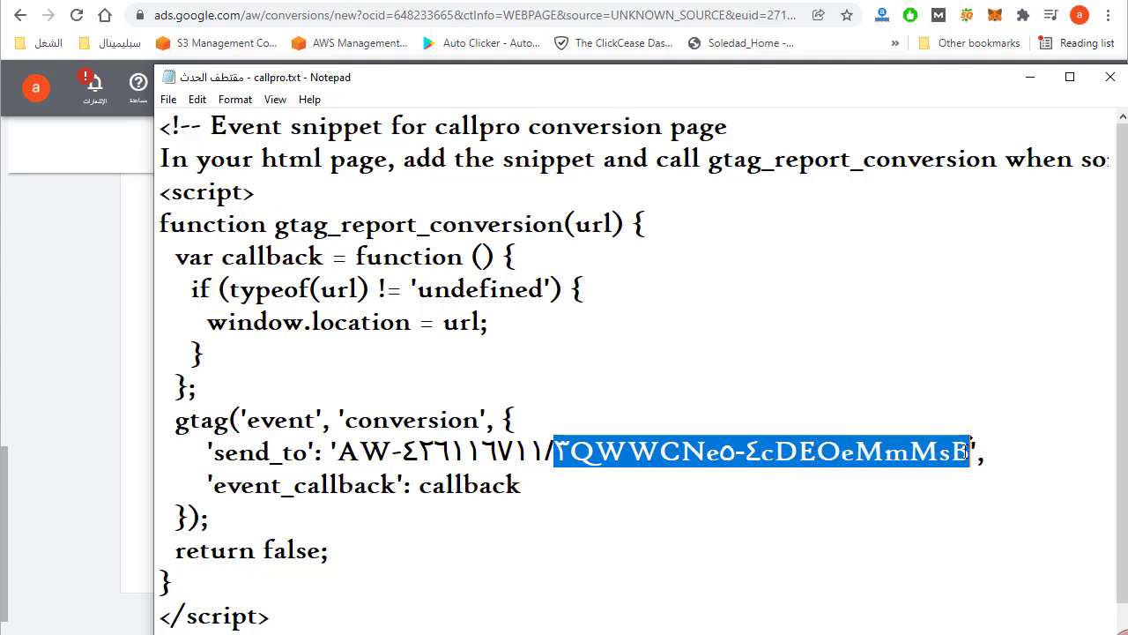
right_click(641, 448)
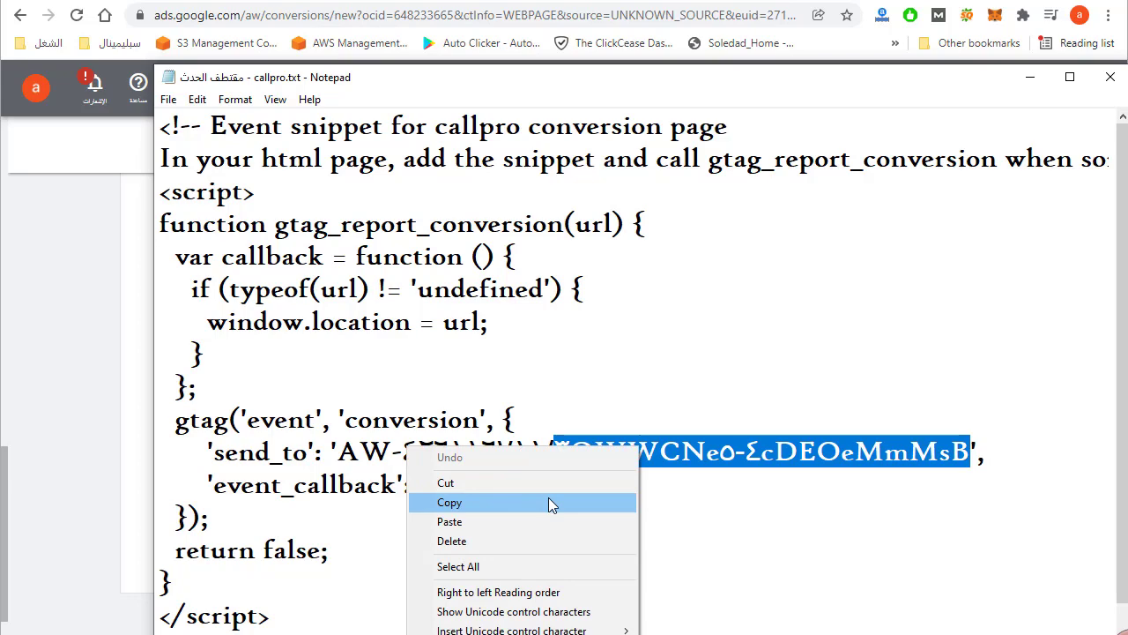
click(548, 503)
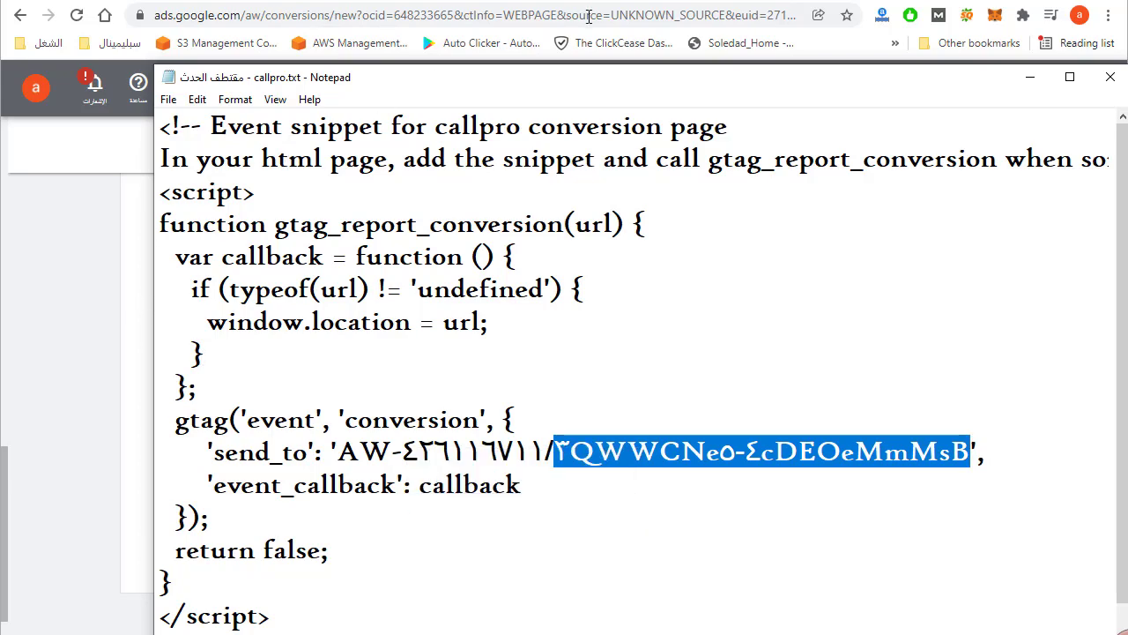
key(alt+Tab)
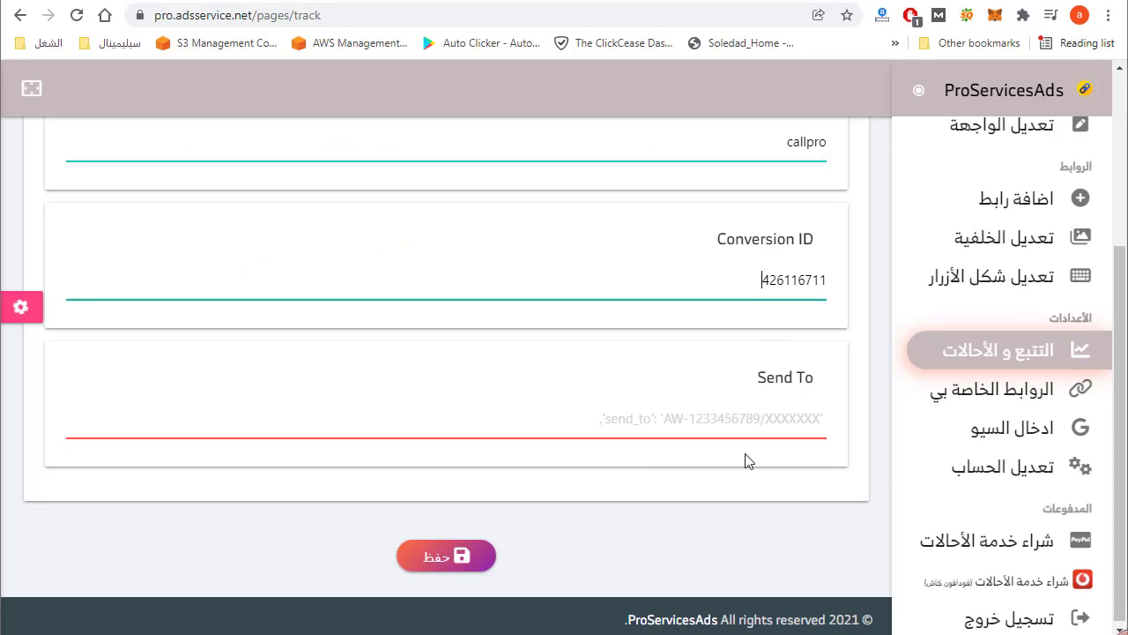
right_click(775, 418)
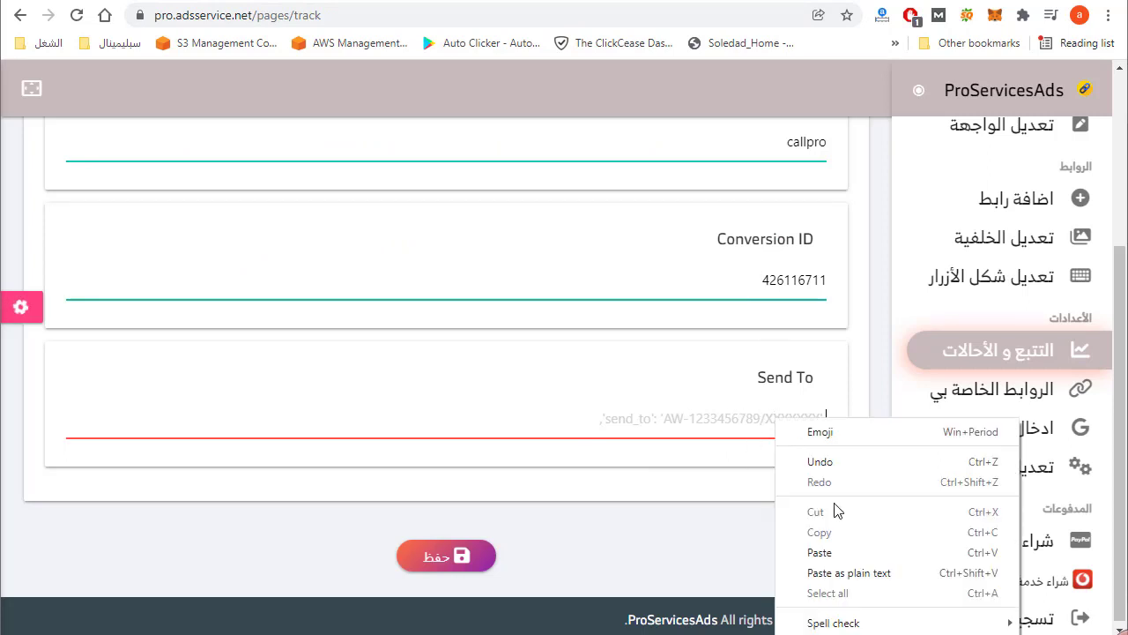
click(844, 559)
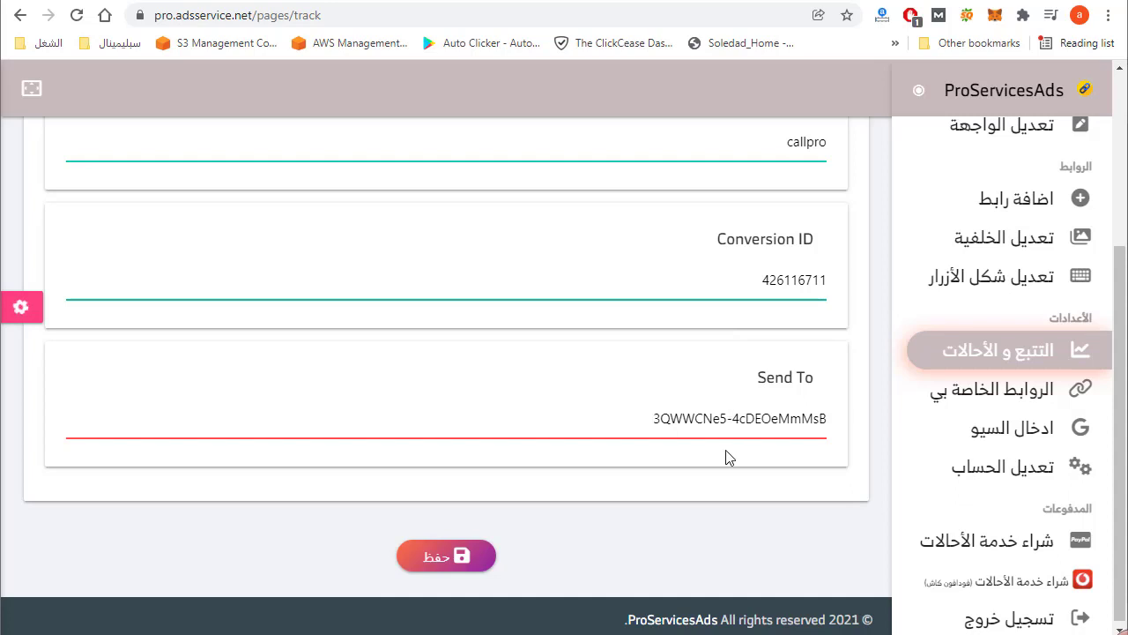
click(430, 559)
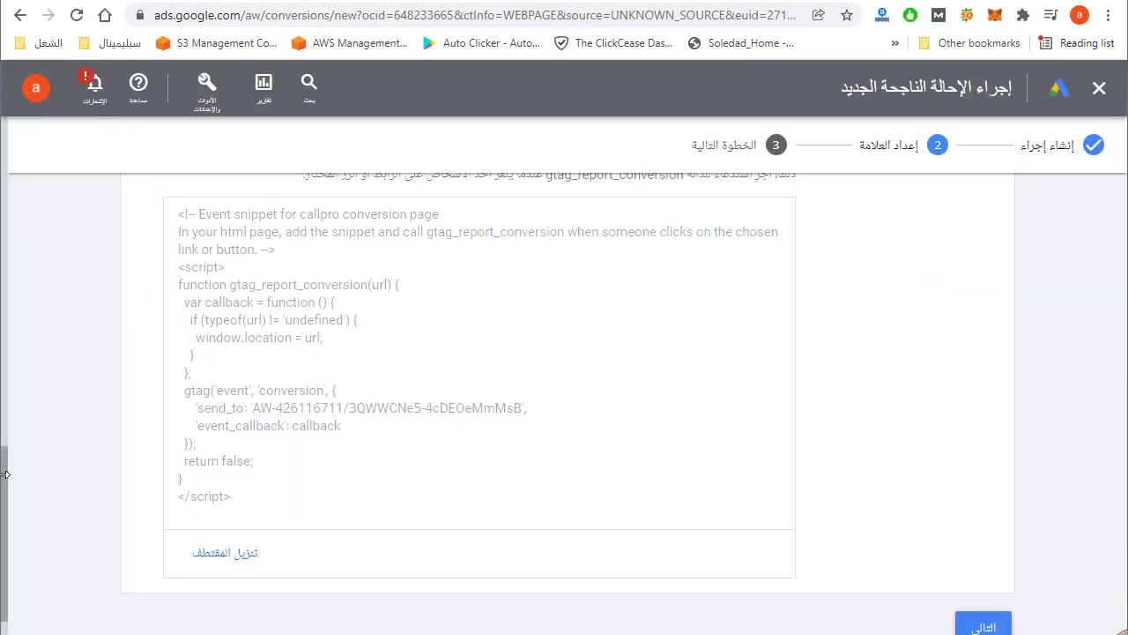
Complete the callpro conversion setup in Google Ads and check its tracking status in the list of conversion actions
drag(3, 490, 44, 530)
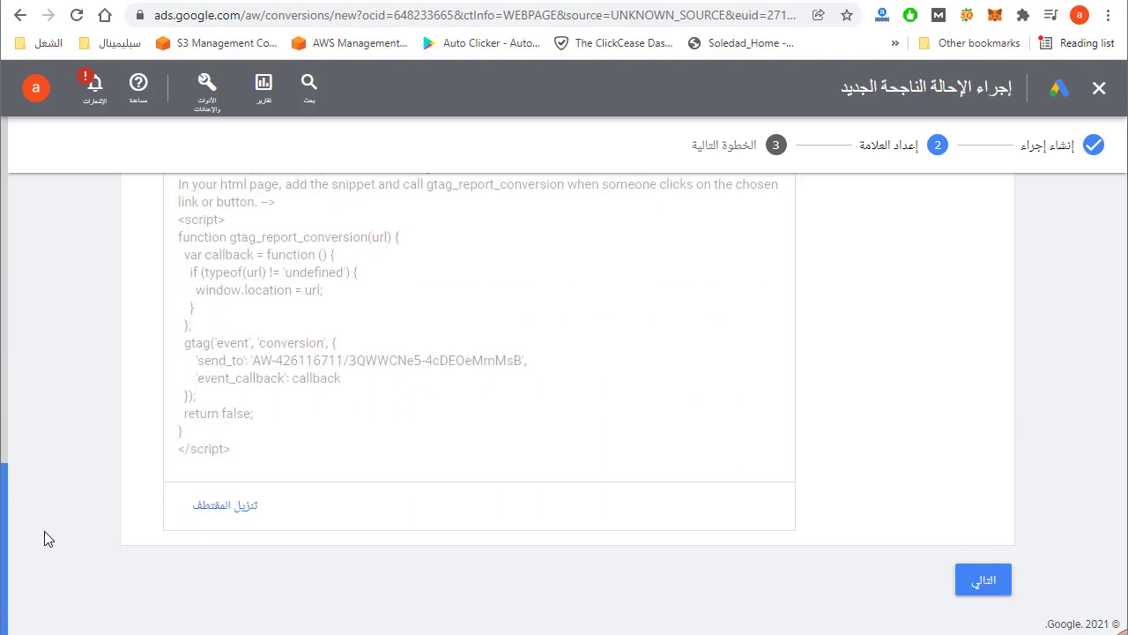
click(984, 581)
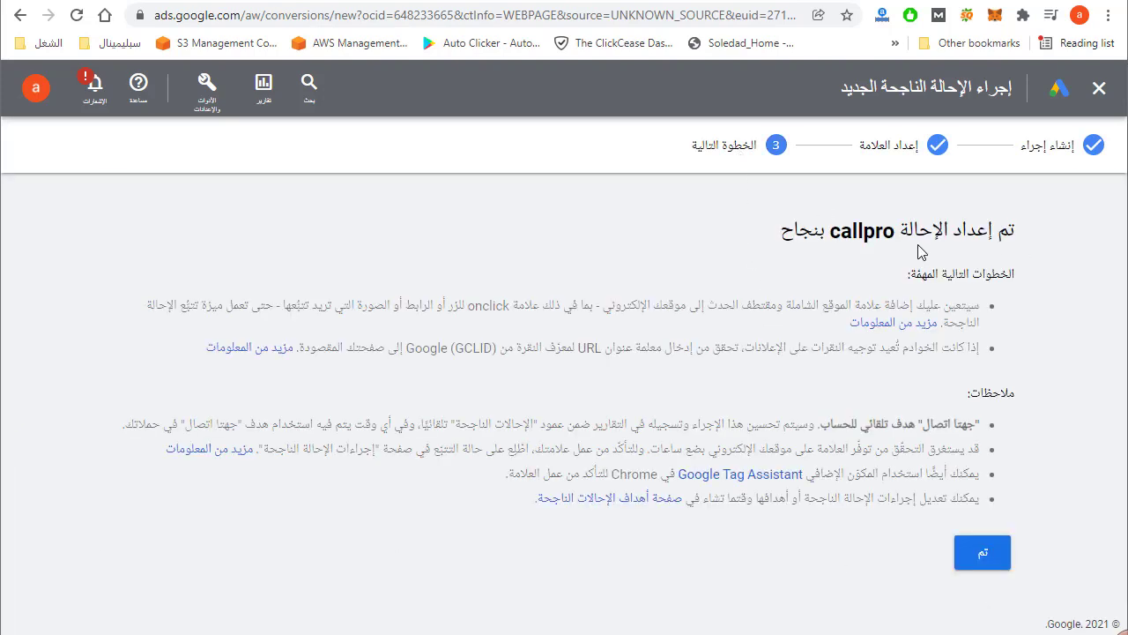
click(991, 557)
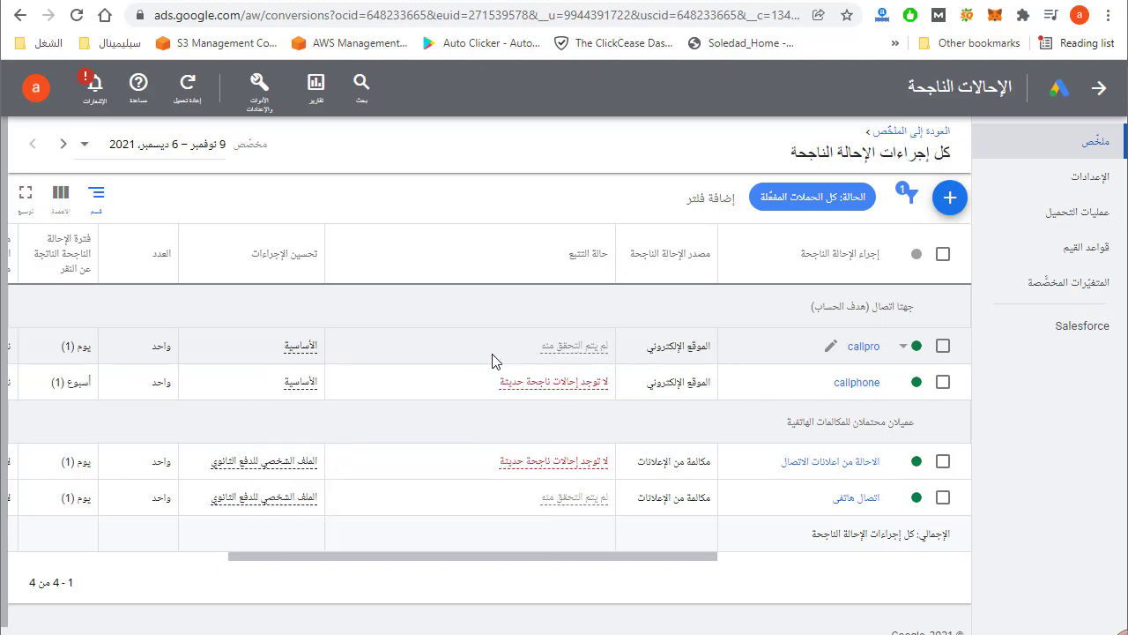
drag(502, 559, 692, 568)
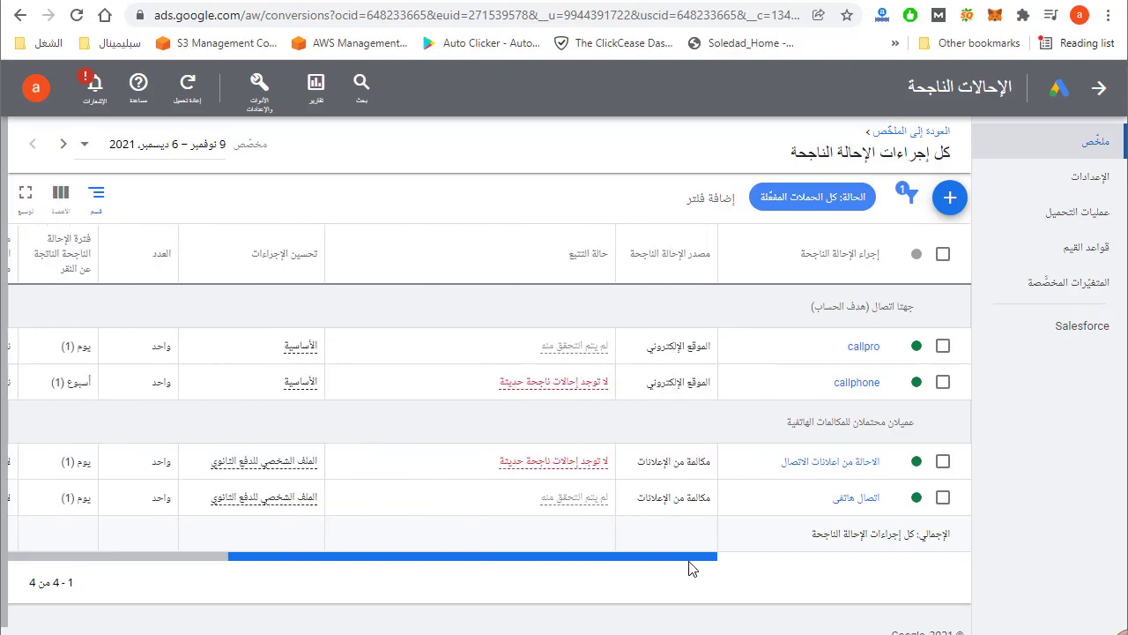
mouse_move(602, 359)
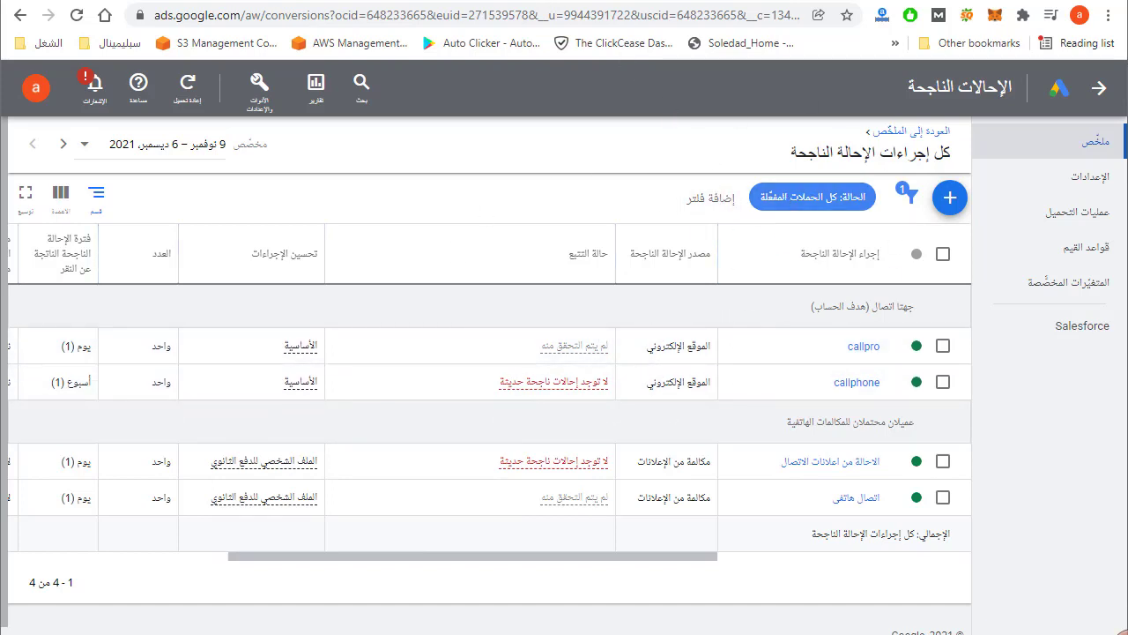
Open the public page (صفحتي) from ProServicesAds and test its call button (اتصال) by sending the call to a device
click(748, 0)
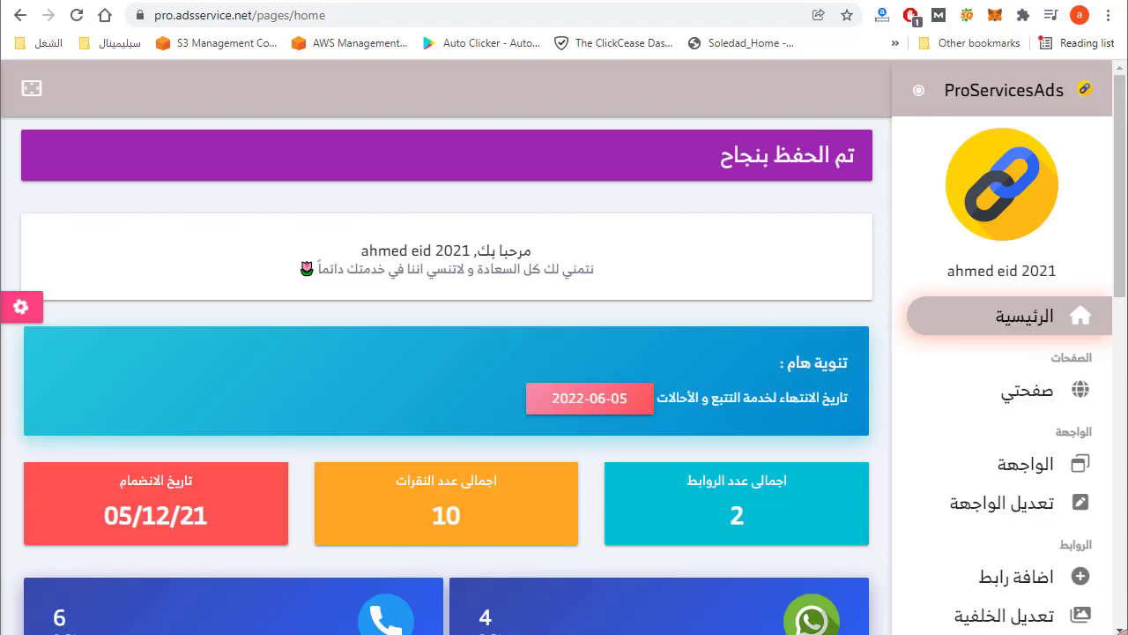
click(1034, 398)
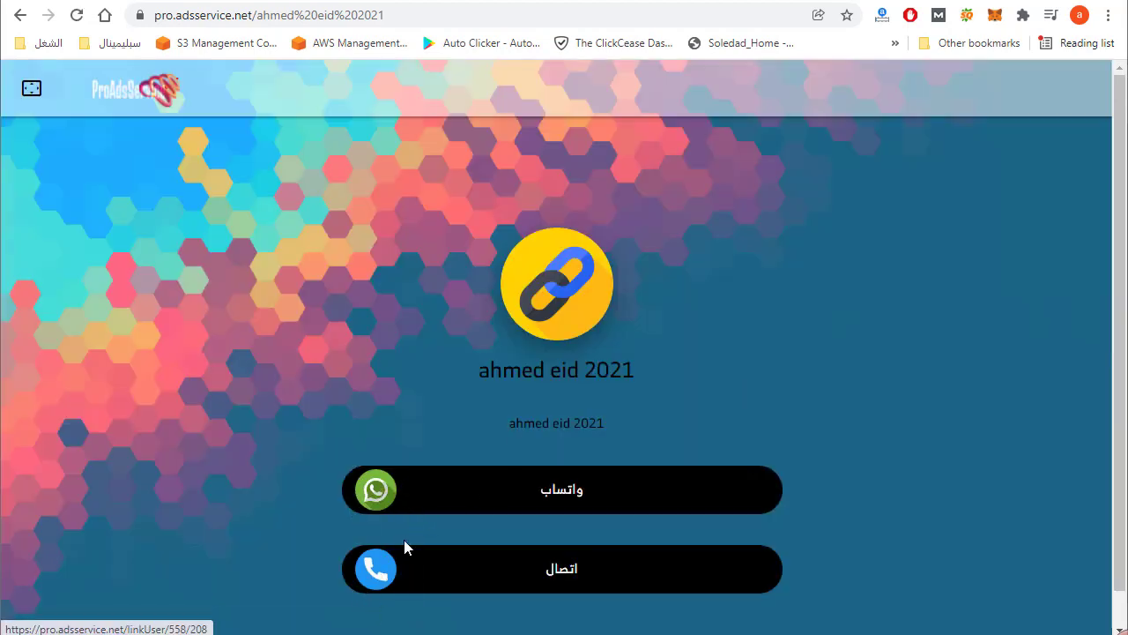
click(350, 17)
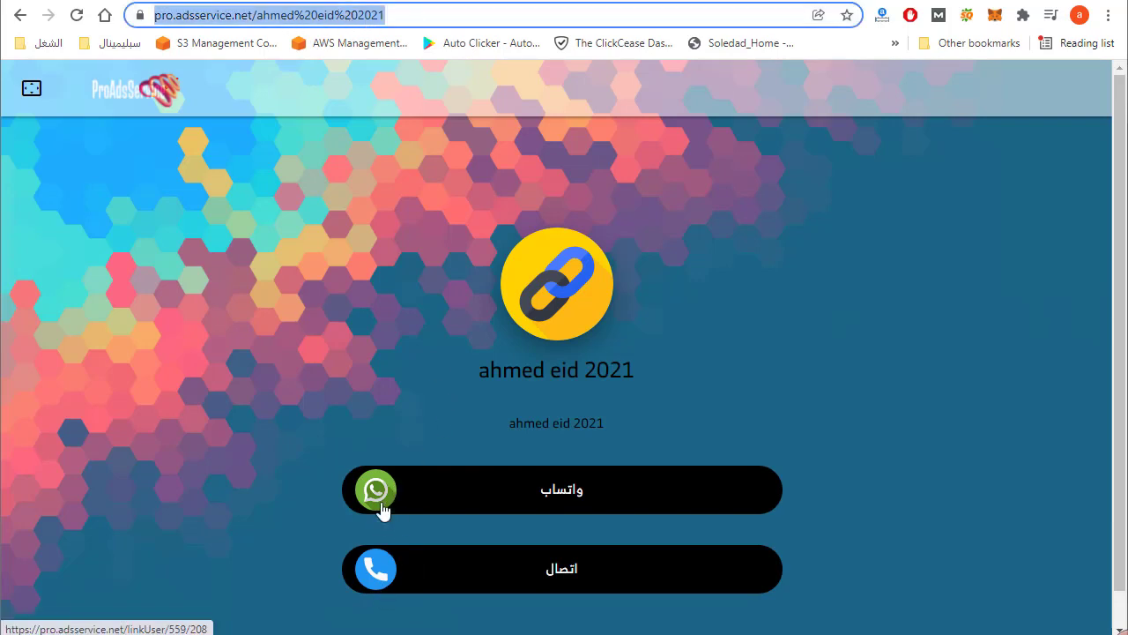
click(377, 578)
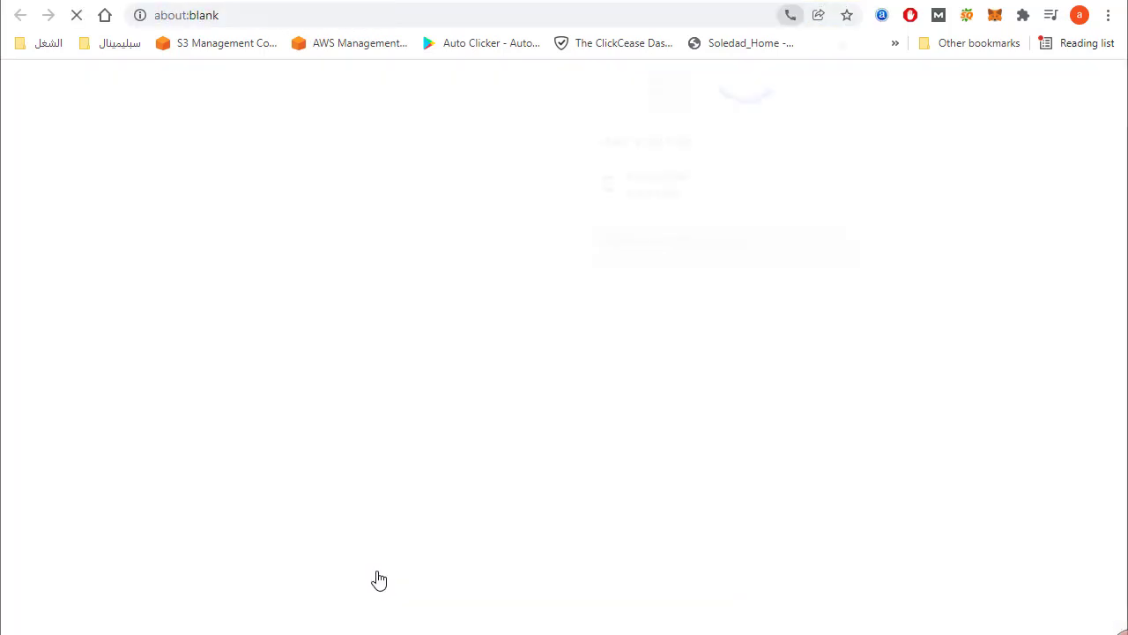
click(674, 194)
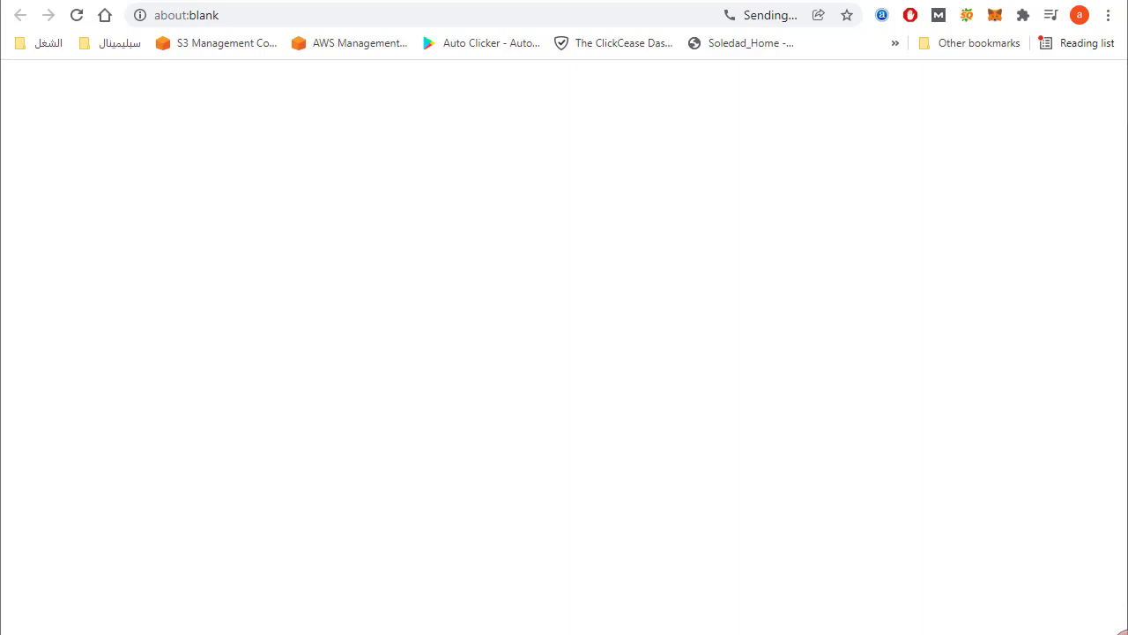
click(397, 0)
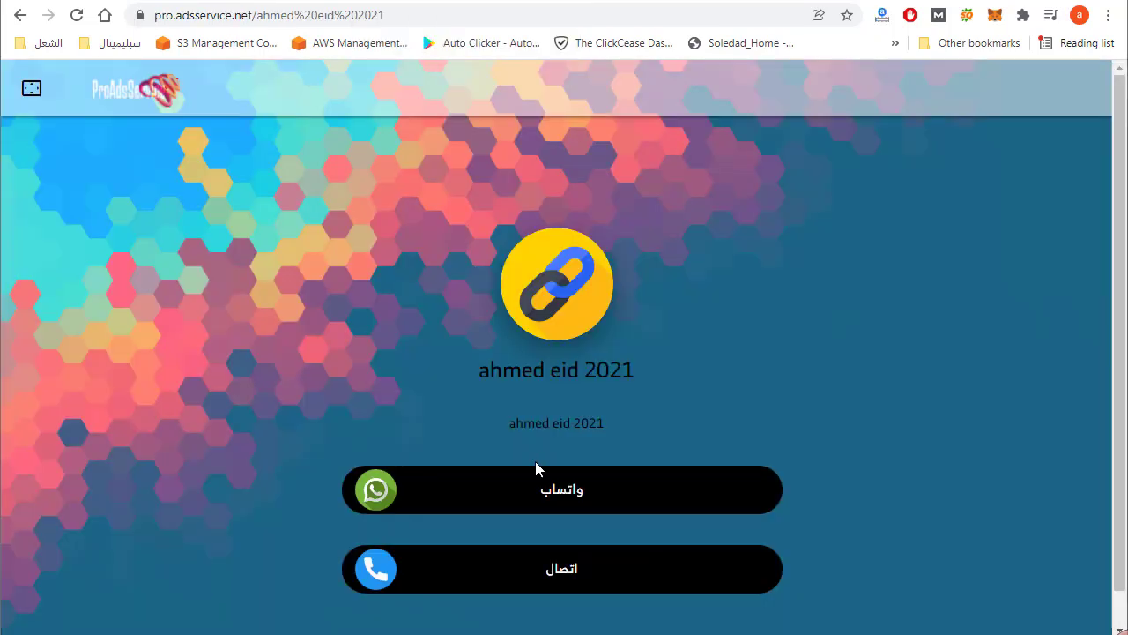
Test the public page's WhatsApp button (واتساب), and return to Google Ads to check callpro's tracking status
click(380, 491)
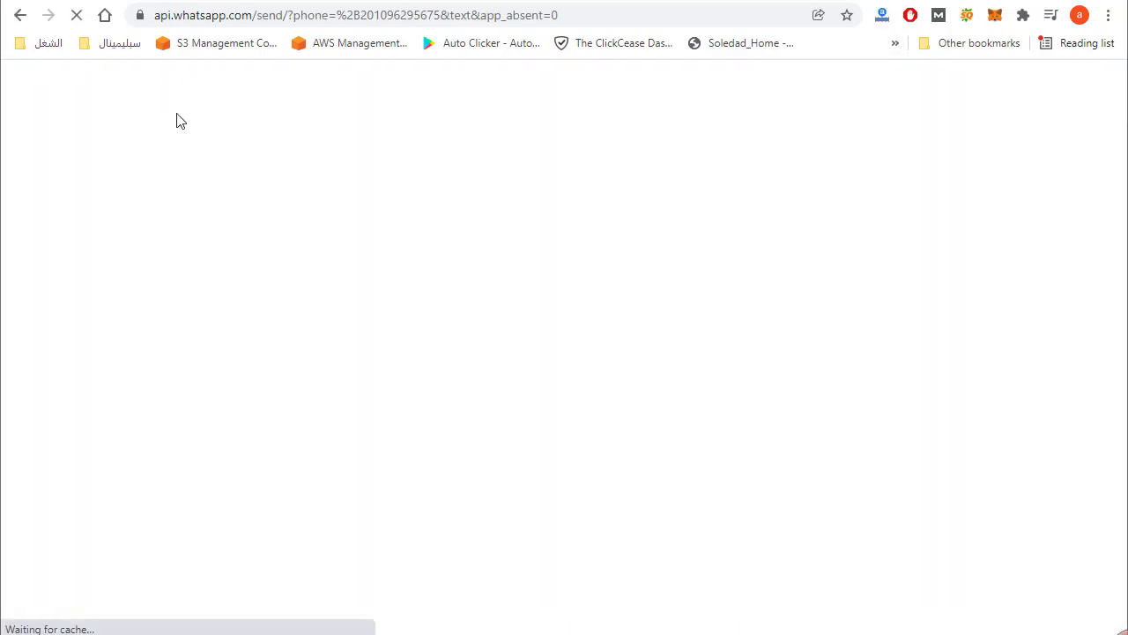
click(17, 18)
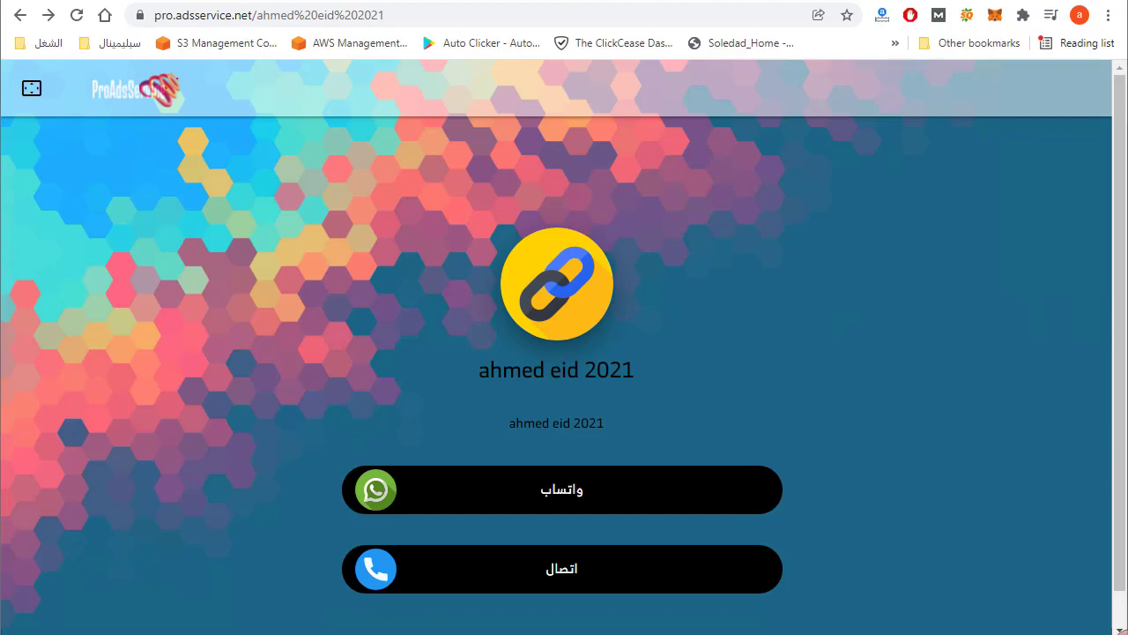
key(ctrl+Tab)
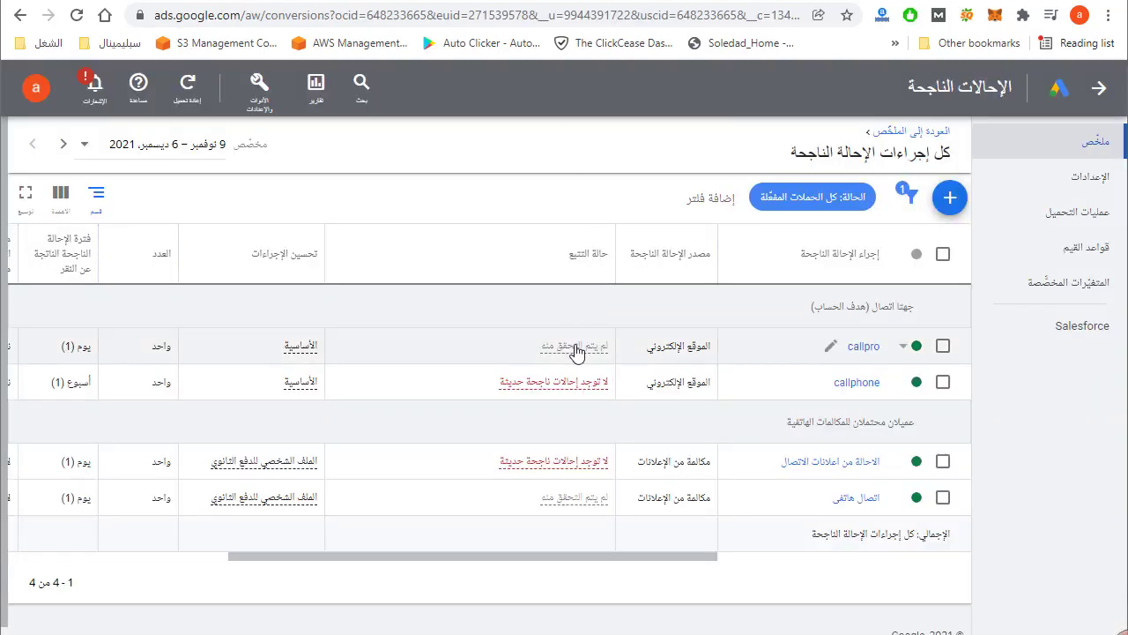
mouse_move(577, 352)
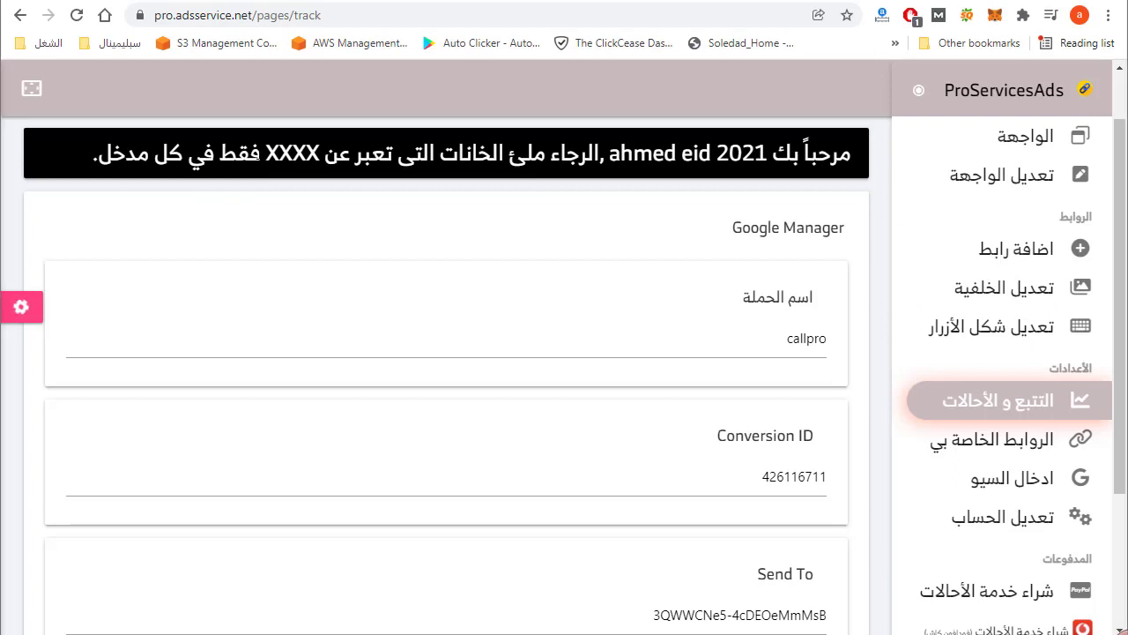
Review the campaign name and temporarily clear Conversion ID to check its expected format, restoring the original value
double_click(269, 153)
click(269, 153)
double_click(807, 339)
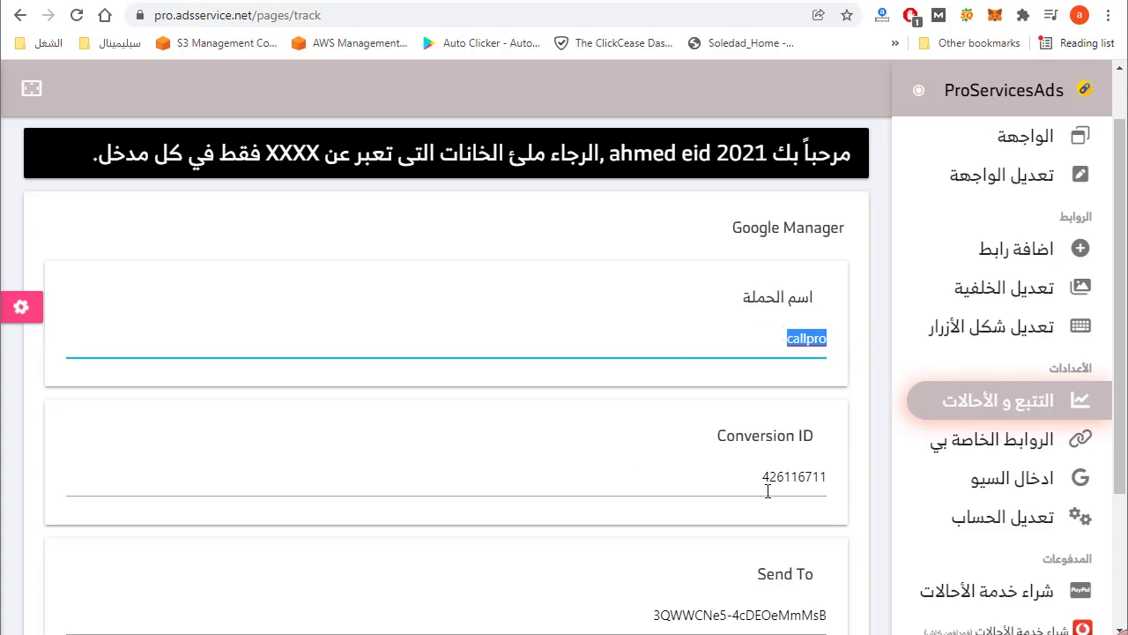
double_click(797, 475)
key(BackSpace)
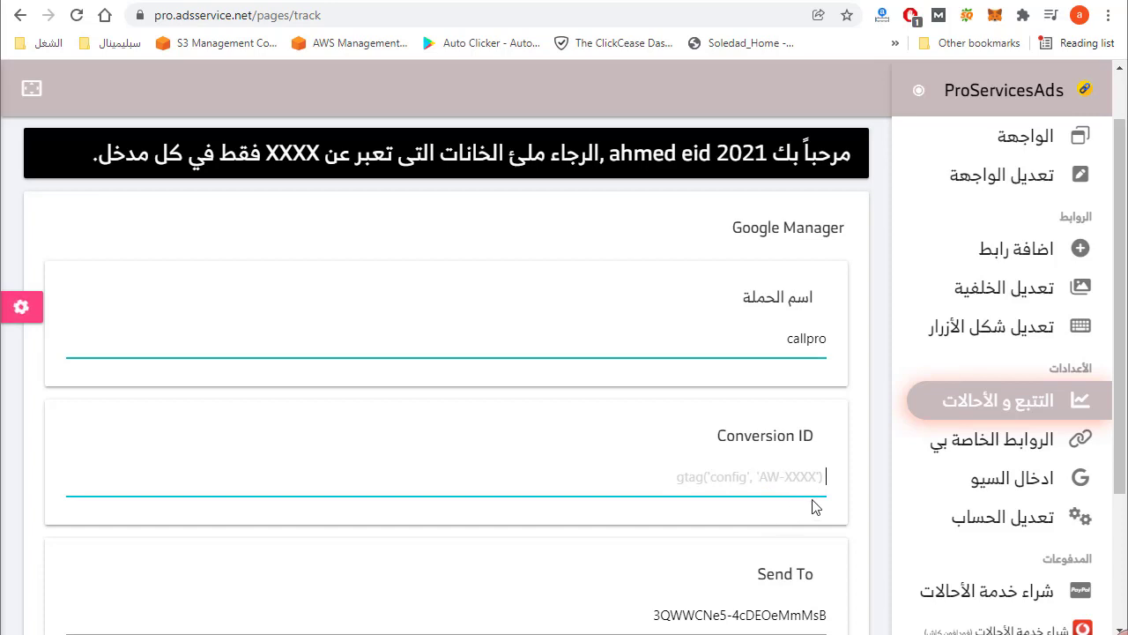
key(ctrl+z)
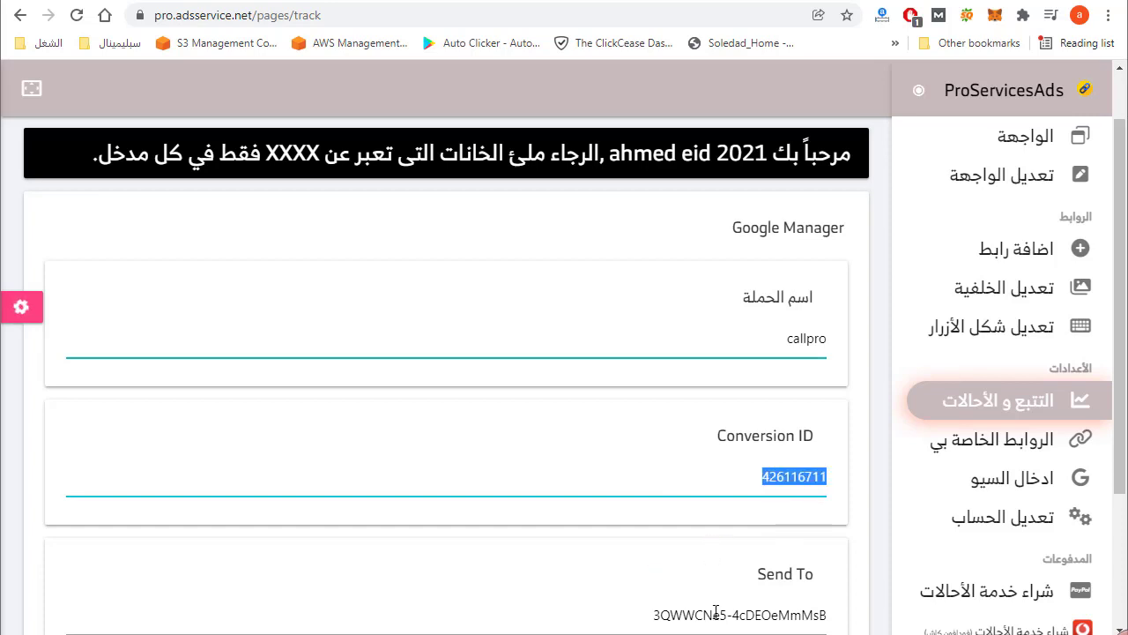
Temporarily clear Send To to check its expected format, paste the code back, and review the tracking fields
triple_click(762, 617)
key(BackSpace)
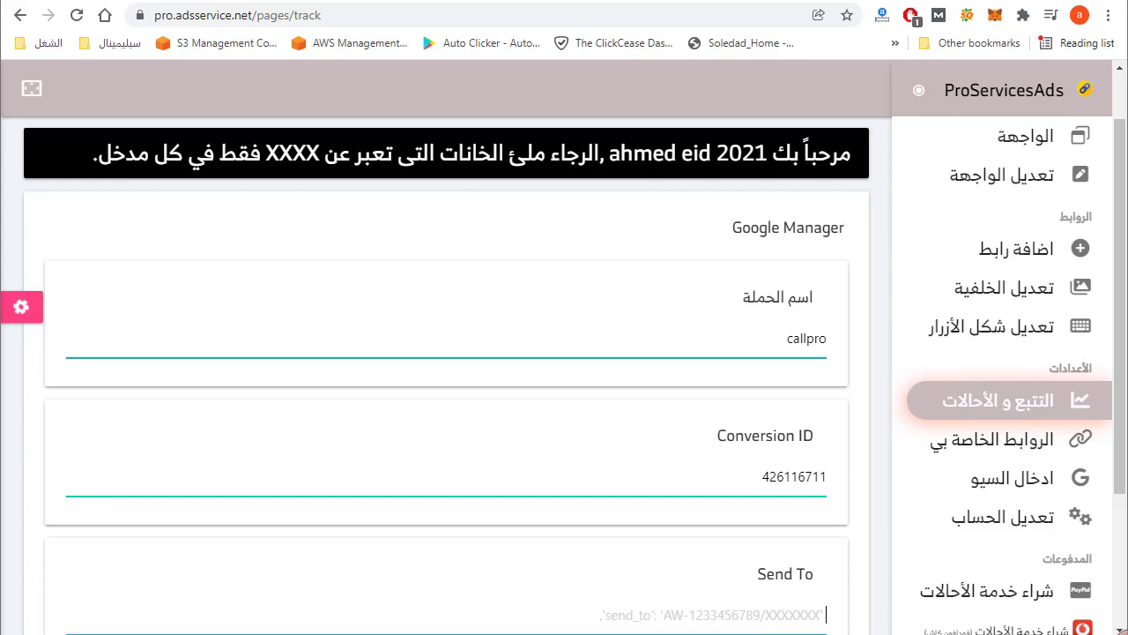
key(ctrl+v)
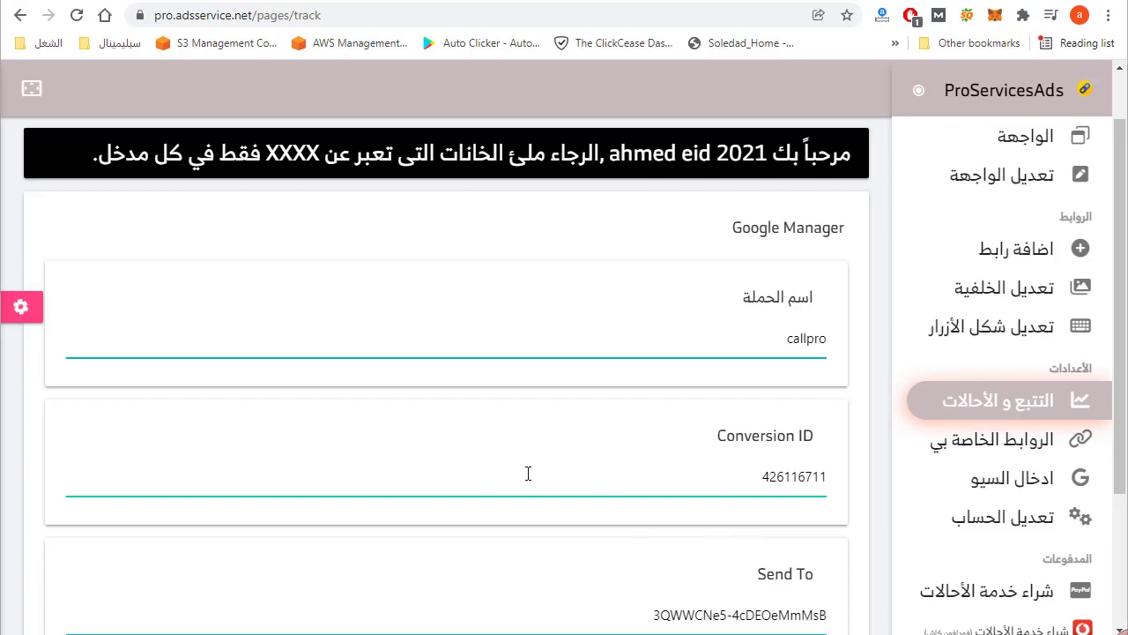
scroll(529, 472, down, 1)
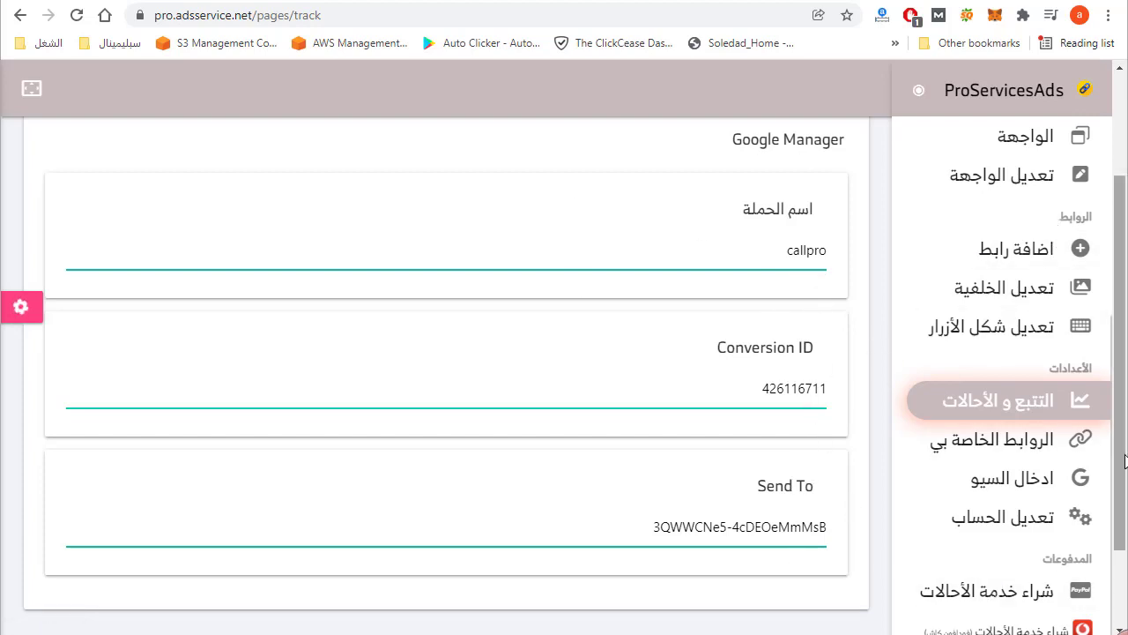
scroll(1058, 291, up, 2)
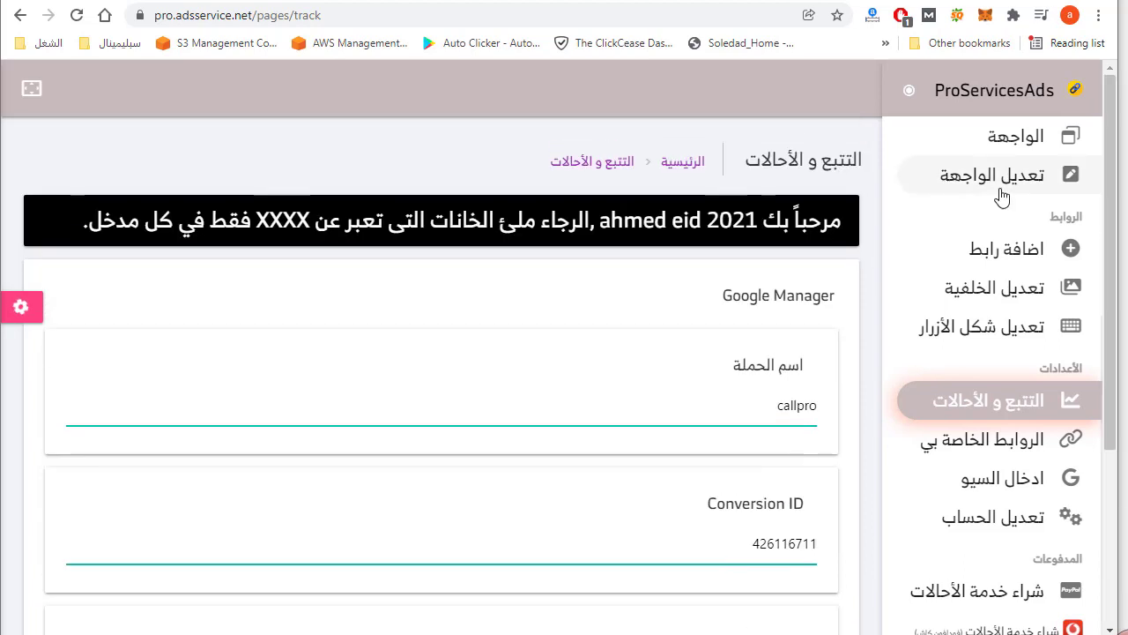
scroll(1002, 198, up, 3)
Check callpro's tracking status in the Google Ads conversion list, and switch to the PowerPoint slide show on the conversion steps
click(1016, 392)
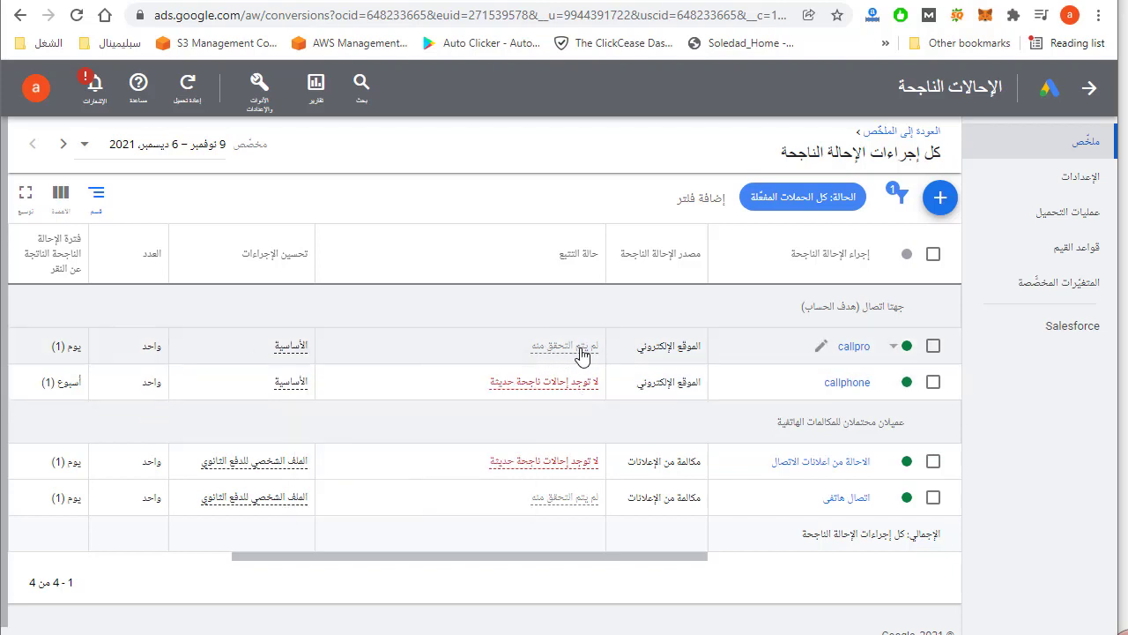
click(854, 346)
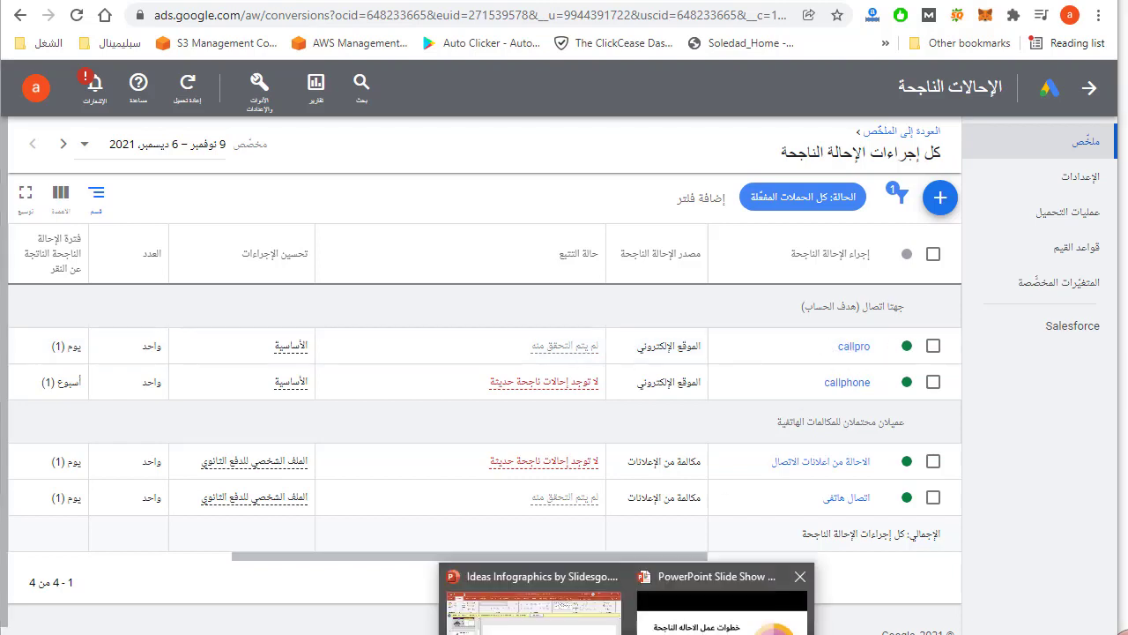
click(718, 600)
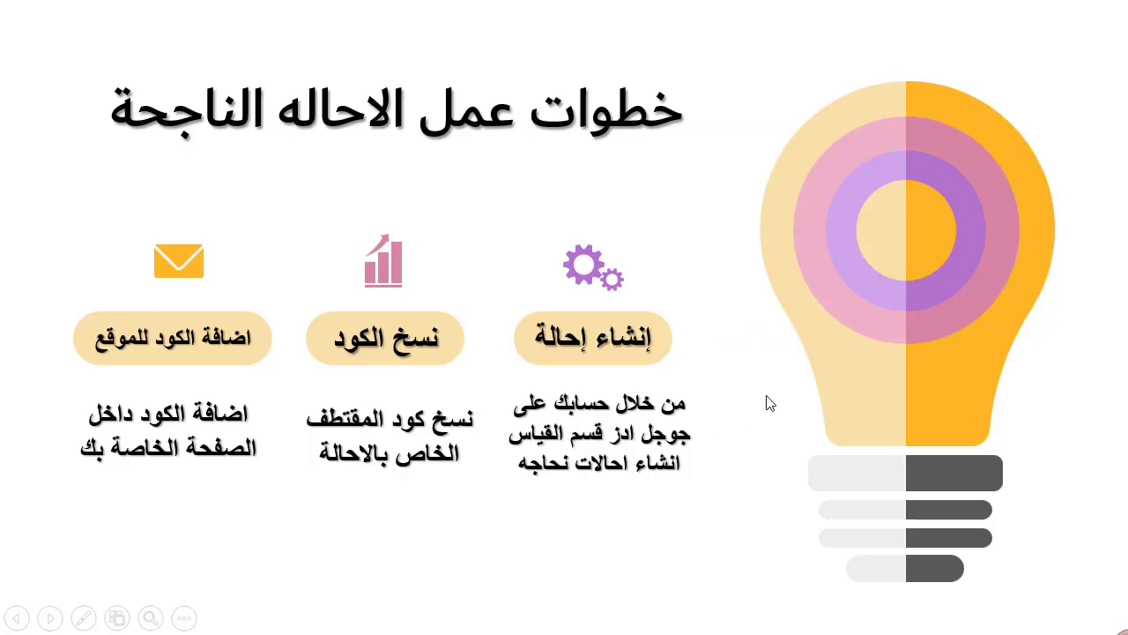